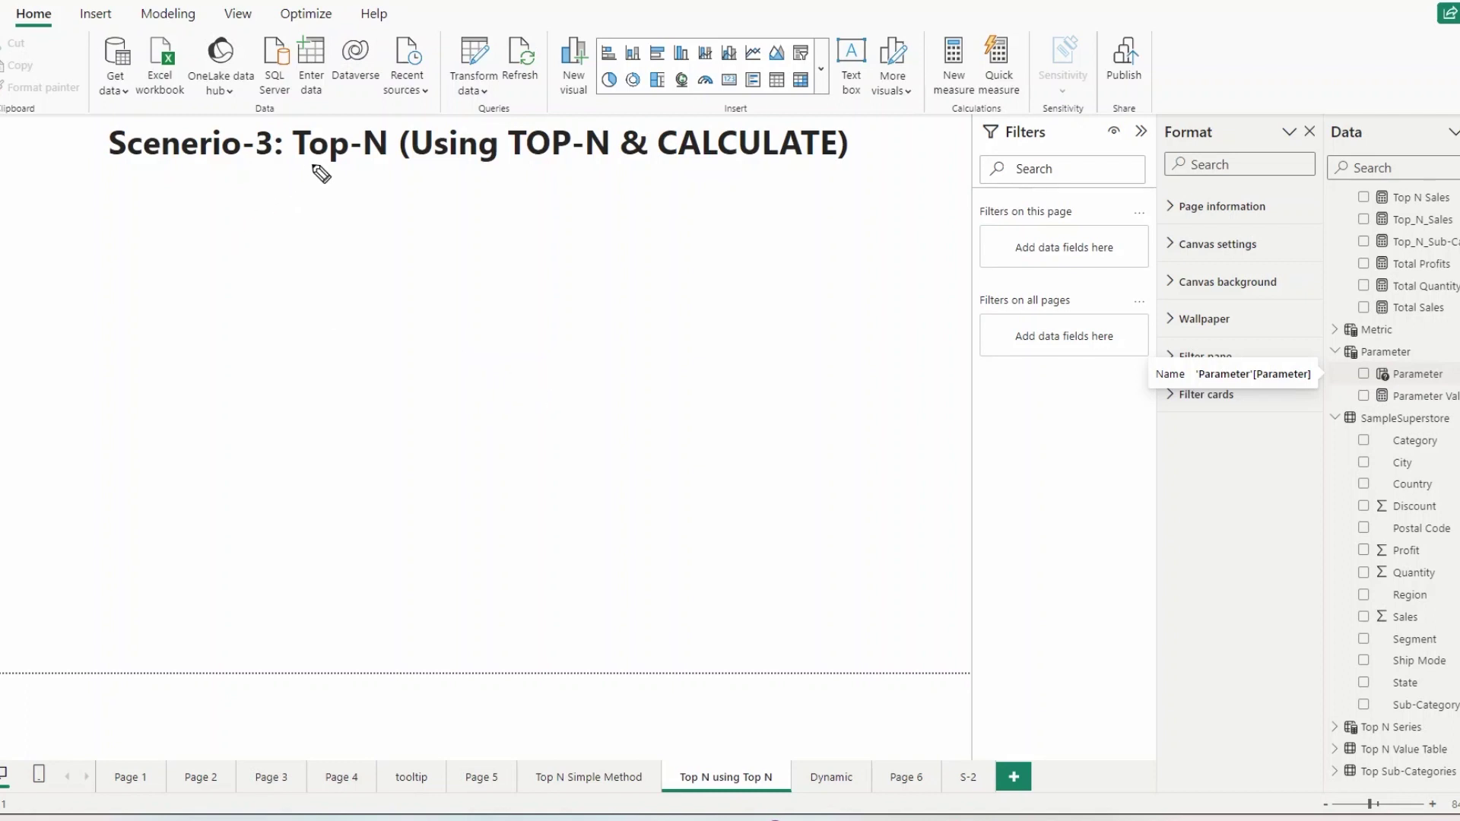
Step: Annotate the page title by underlining Top-N, TOP-N and CALCULATE and drawing arrows from and between the function names
left_click_drag(296, 168, 366, 169)
left_click_drag(516, 166, 601, 164)
left_click_drag(557, 178, 553, 213)
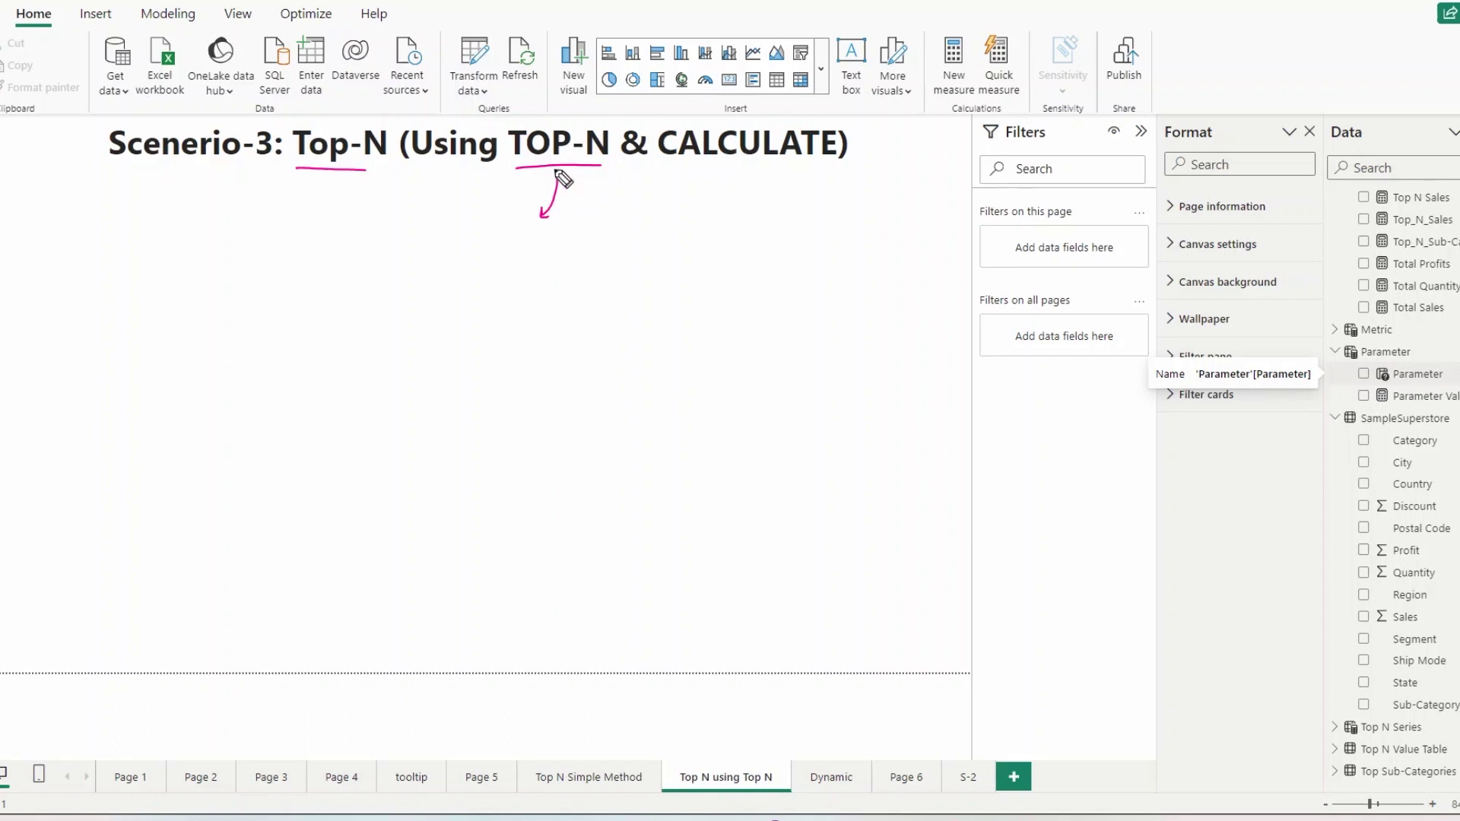
left_click_drag(595, 181, 687, 177)
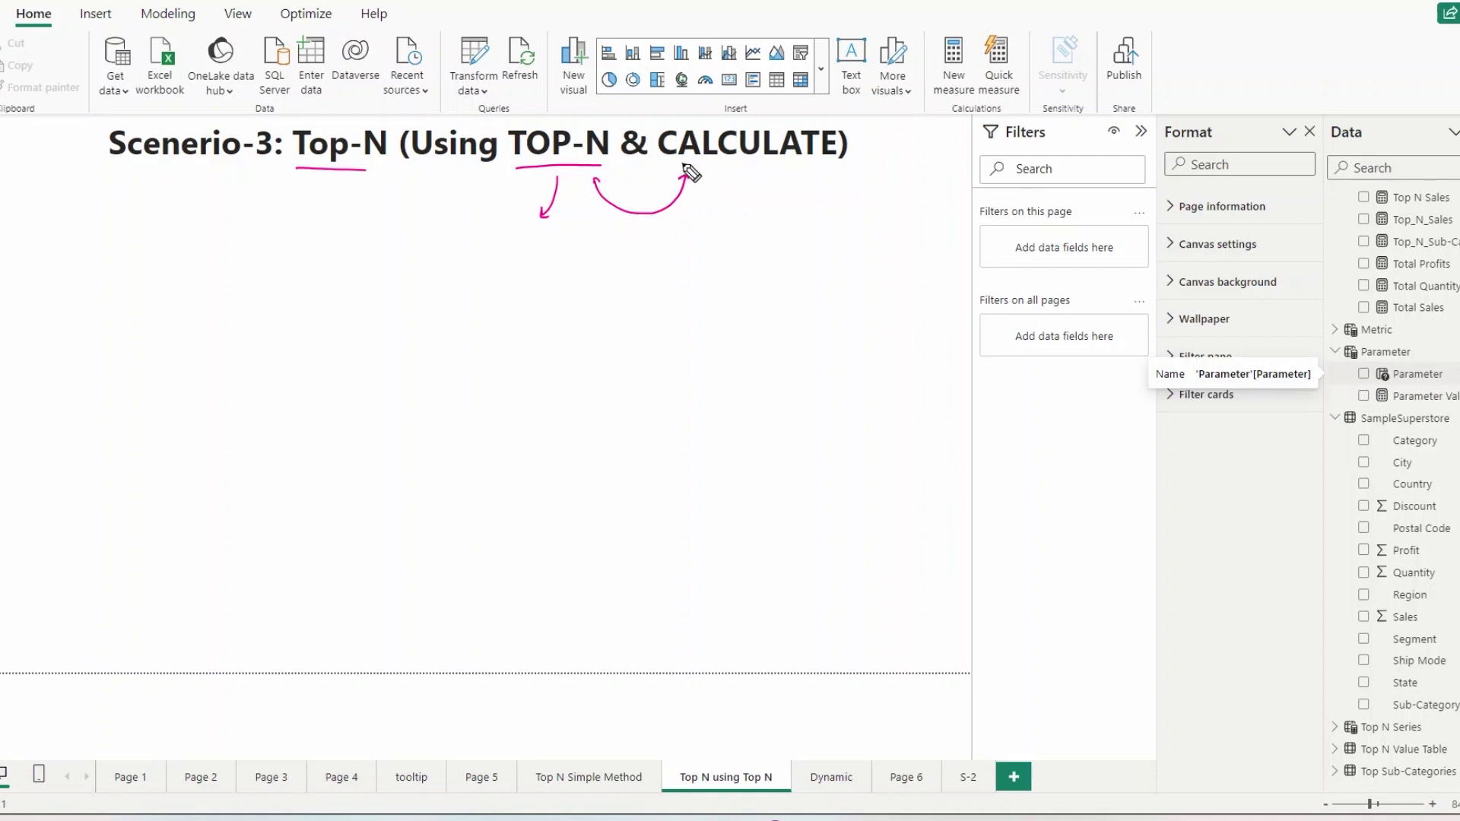
mouse_move(682, 164)
left_mouse_down()
mouse_move(808, 170)
mouse_move(779, 219)
left_mouse_up()
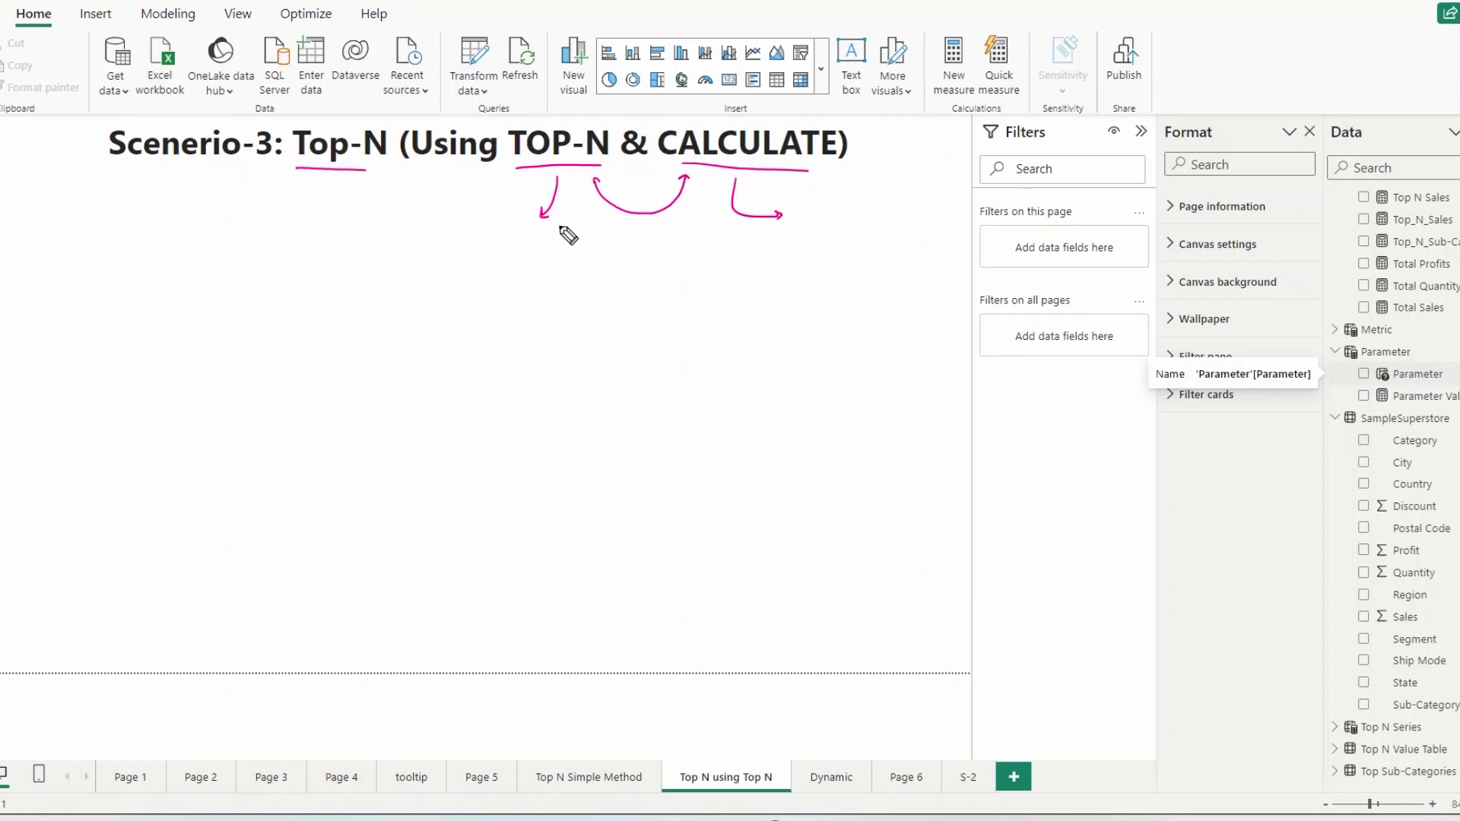
Step: Handwrite the starred note "Top-5 Sub Categories on the basis of Total Sales" beneath the page title
left_click_drag(169, 204, 187, 203)
mouse_move(175, 205)
left_mouse_down()
mouse_move(175, 231)
mouse_move(199, 225)
left_mouse_up()
mouse_move(208, 217)
left_mouse_down()
mouse_move(449, 217)
mouse_move(385, 261)
mouse_move(429, 236)
mouse_move(505, 257)
mouse_move(558, 232)
mouse_move(574, 247)
left_mouse_up()
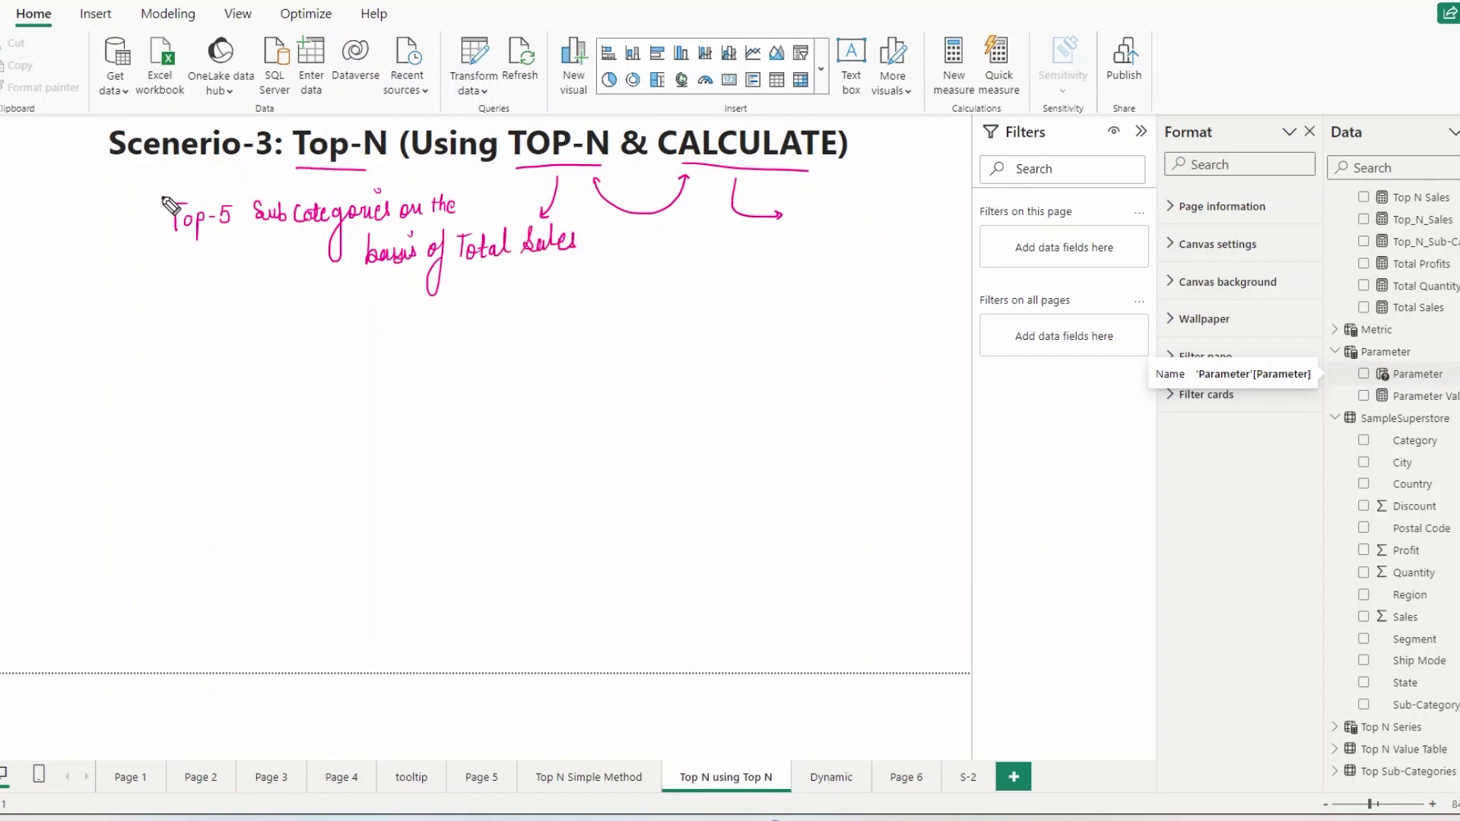
mouse_move(134, 232)
left_mouse_down()
mouse_move(141, 200)
mouse_move(147, 219)
left_mouse_up()
Step: Draw check marks at TOP-N and CALCULATE in the title and underline "Scenerio-3"
left_click_drag(564, 164, 589, 157)
left_click_drag(735, 175, 758, 160)
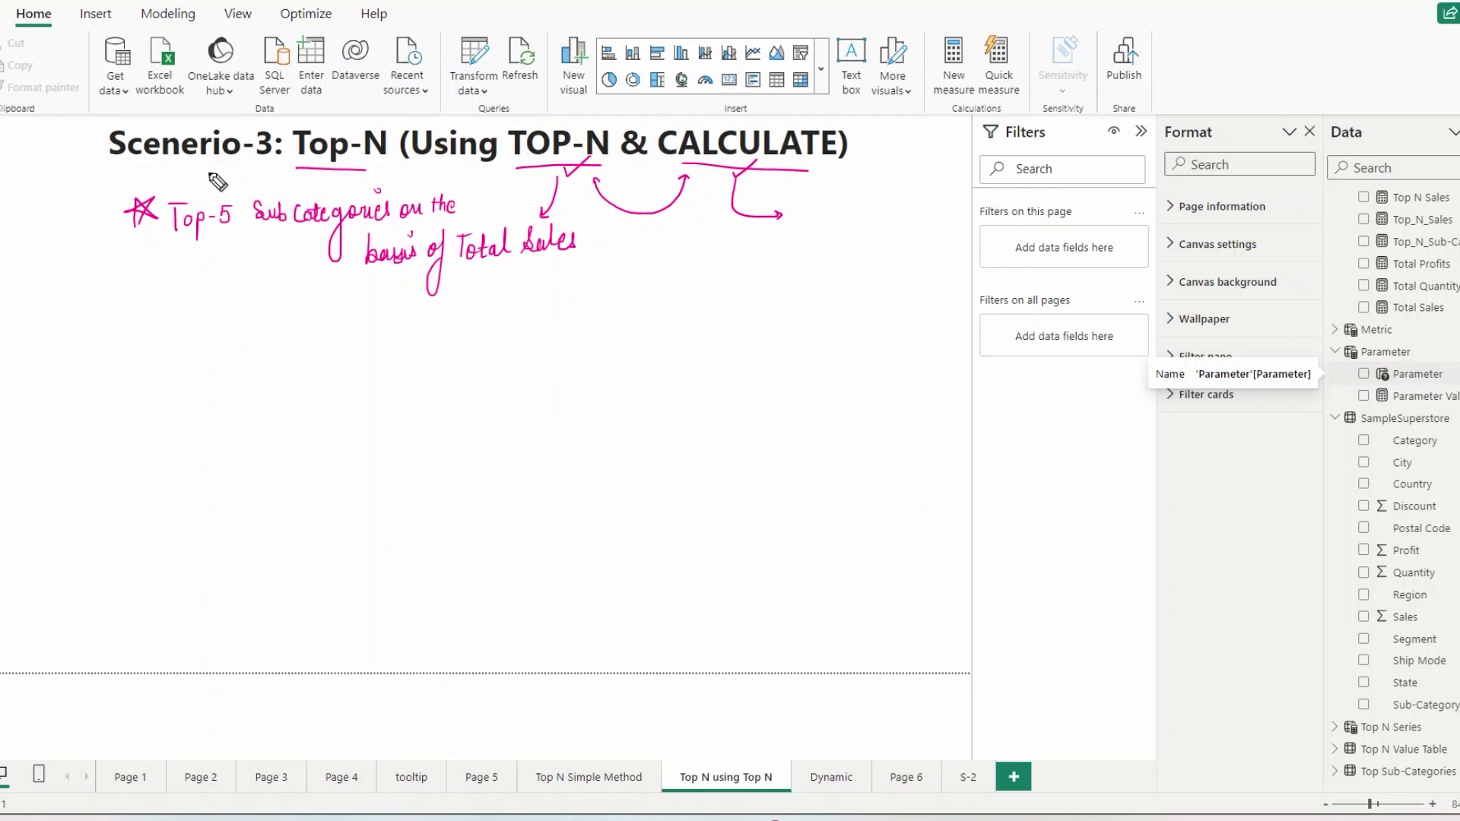
left_click_drag(109, 166, 251, 165)
Step: Handwrite circled point 1, "Measure → Total Sales", on the canvas in blue ink
left_click_drag(48, 340, 45, 369)
mouse_move(46, 329)
left_mouse_down()
mouse_move(120, 349)
mouse_move(107, 355)
mouse_move(144, 338)
mouse_move(157, 358)
left_mouse_up()
left_click_drag(160, 351, 287, 343)
mouse_move(279, 337)
left_mouse_down()
mouse_move(311, 351)
mouse_move(375, 332)
mouse_move(428, 341)
left_mouse_up()
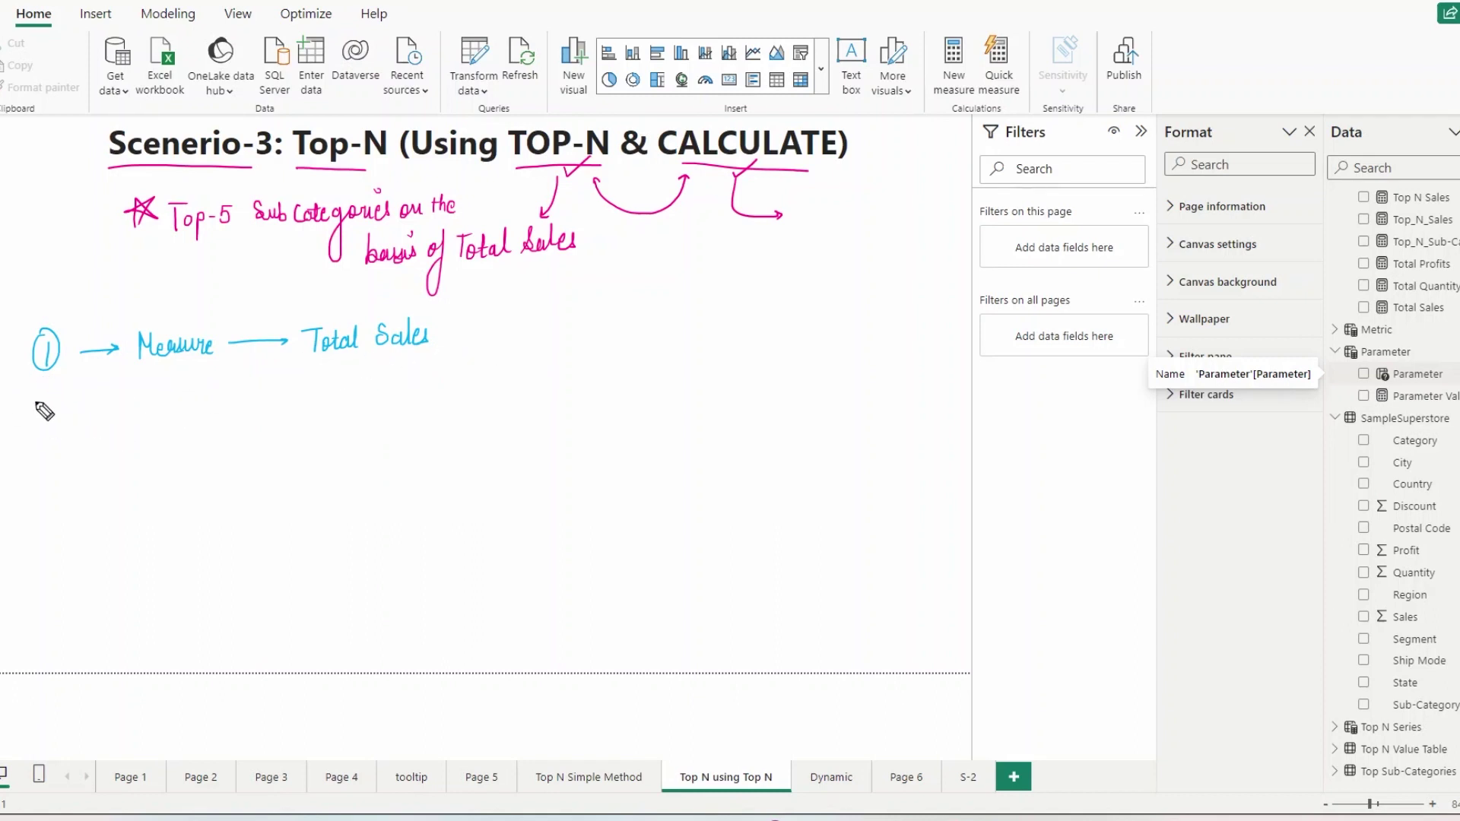
Step: Handwrite circled point 2, "CALCULATE & Top-N for calculating Top-5 Sub categories", below point 1
mouse_move(45, 399)
left_mouse_down()
mouse_move(35, 431)
mouse_move(278, 398)
mouse_move(304, 415)
mouse_move(347, 382)
left_mouse_up()
mouse_move(335, 384)
left_mouse_down()
mouse_move(335, 411)
mouse_move(392, 389)
mouse_move(426, 418)
mouse_move(440, 391)
left_mouse_up()
mouse_move(439, 403)
left_mouse_down()
mouse_move(457, 390)
mouse_move(507, 403)
left_mouse_up()
mouse_move(515, 380)
left_mouse_down()
mouse_move(512, 403)
mouse_move(597, 394)
mouse_move(597, 432)
mouse_move(585, 363)
mouse_move(642, 384)
mouse_move(659, 368)
mouse_move(768, 379)
mouse_move(813, 364)
mouse_move(905, 384)
mouse_move(848, 390)
left_mouse_up()
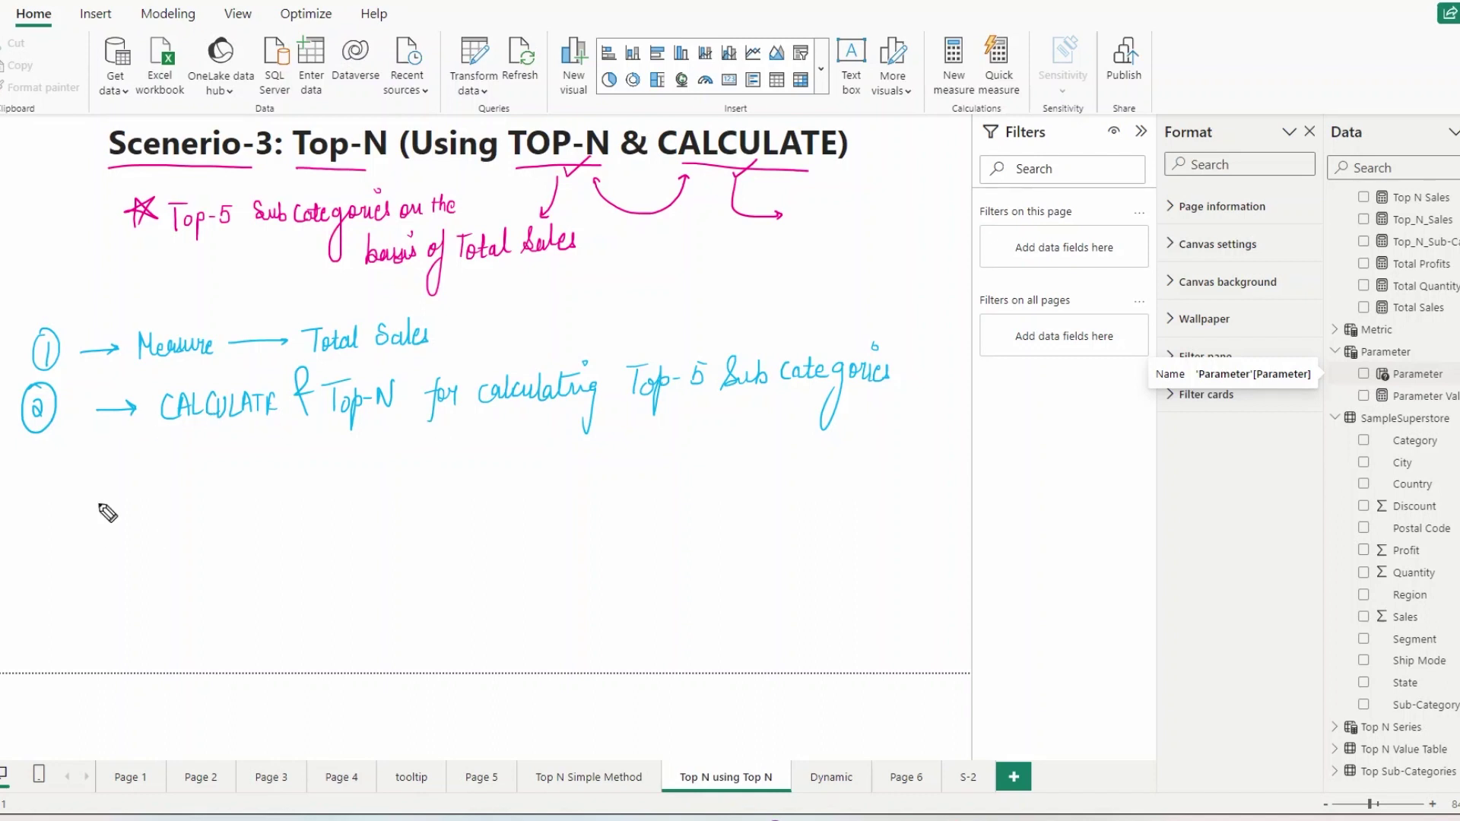
Step: Handwrite point 3, "Dynamic → slicer → Top-N → 1 to 10", then erase all the drawn annotations
mouse_move(29, 459)
left_mouse_down()
mouse_move(32, 494)
mouse_move(31, 462)
mouse_move(192, 447)
left_mouse_up()
mouse_move(181, 451)
left_mouse_down()
mouse_move(175, 477)
mouse_move(277, 456)
mouse_move(580, 462)
mouse_move(698, 439)
mouse_move(729, 454)
mouse_move(850, 440)
left_mouse_up()
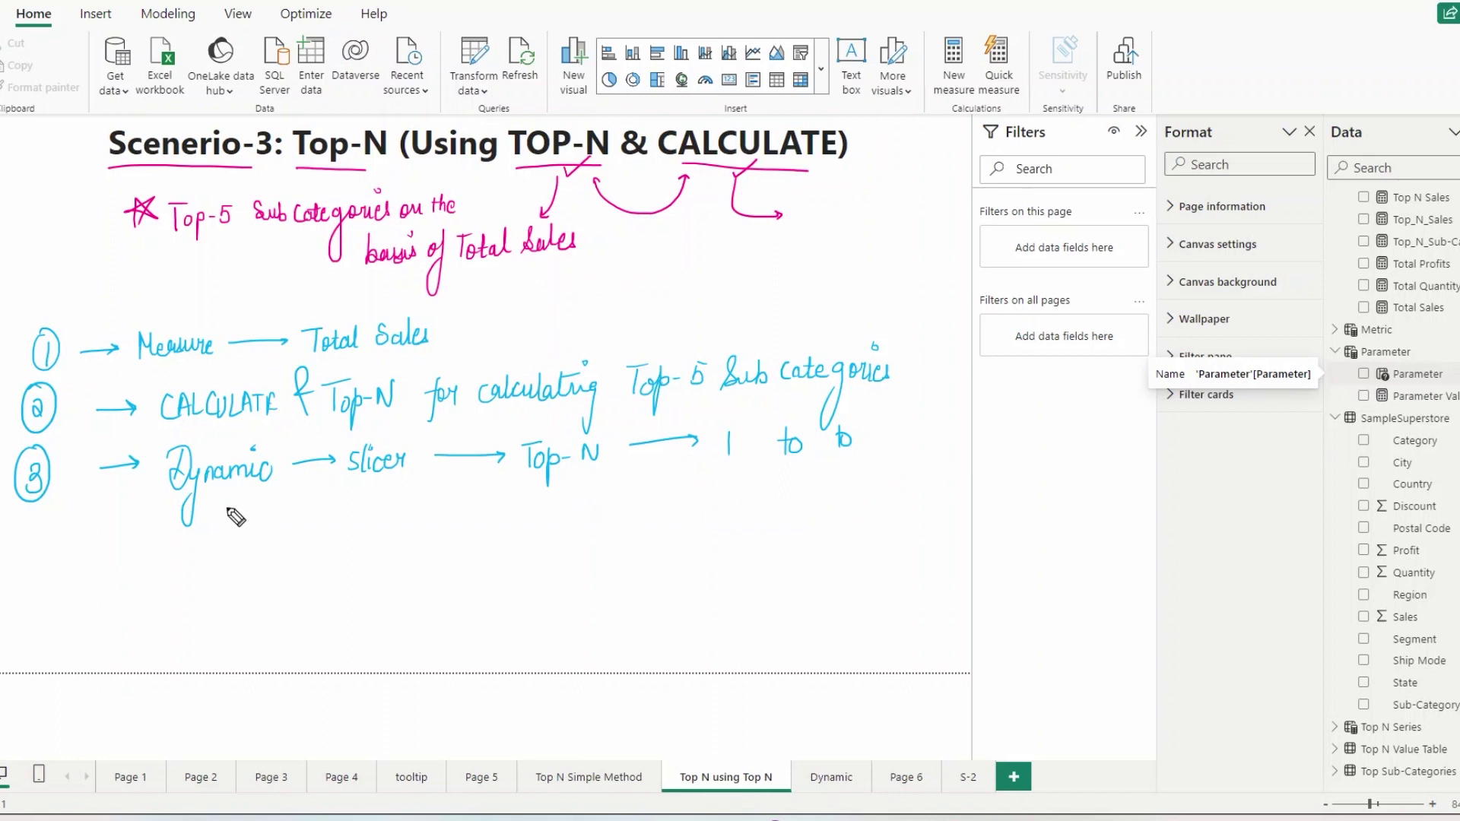
left_click_drag(3, 348, 28, 330)
key("e")
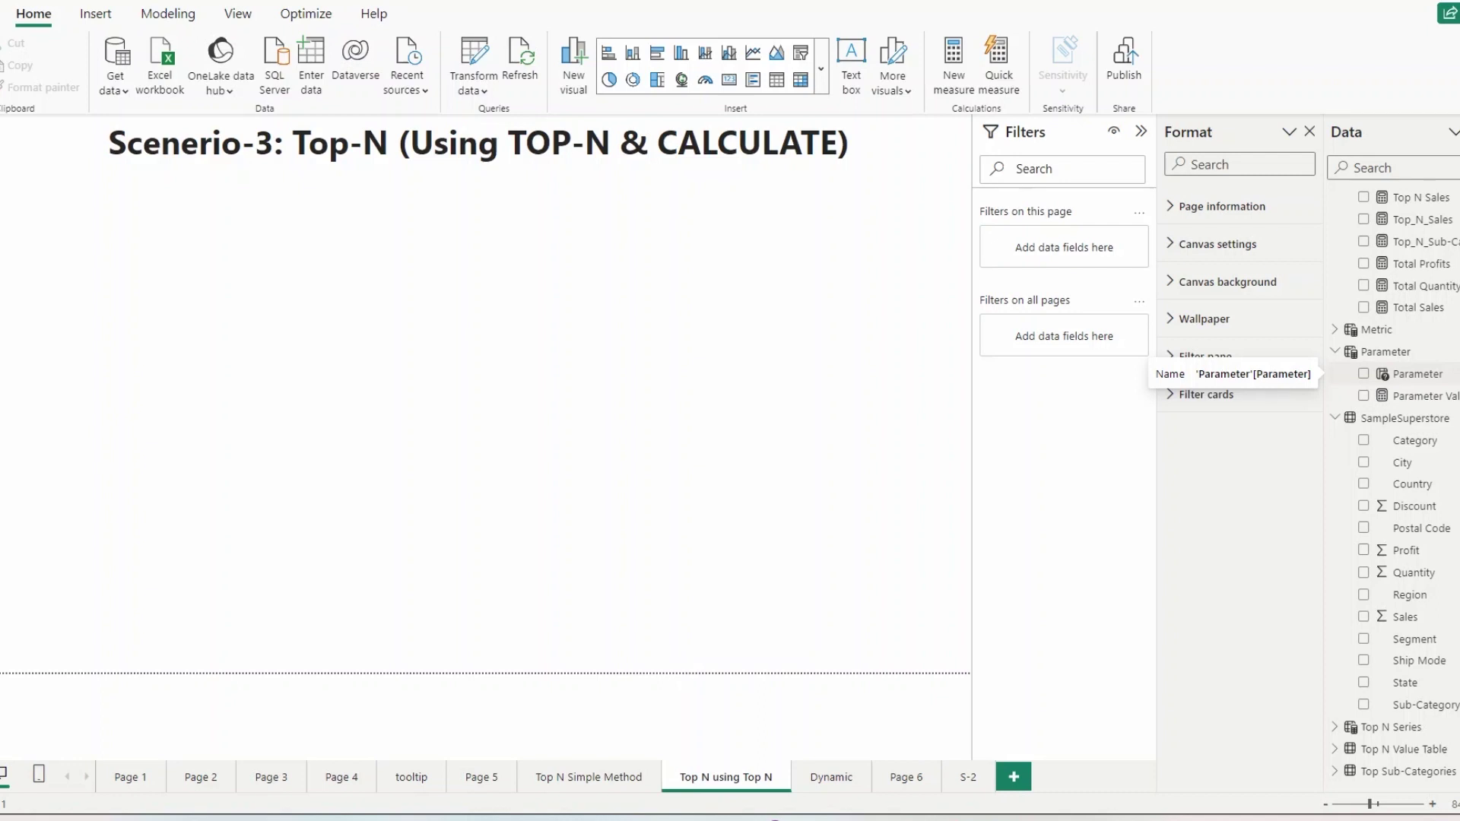
Step: Handwrite a CALCULATE definition describing a DAX function that modifies the context in which the formula is evaluated
mouse_move(48, 225)
left_mouse_down()
mouse_move(37, 245)
mouse_move(75, 233)
left_mouse_up()
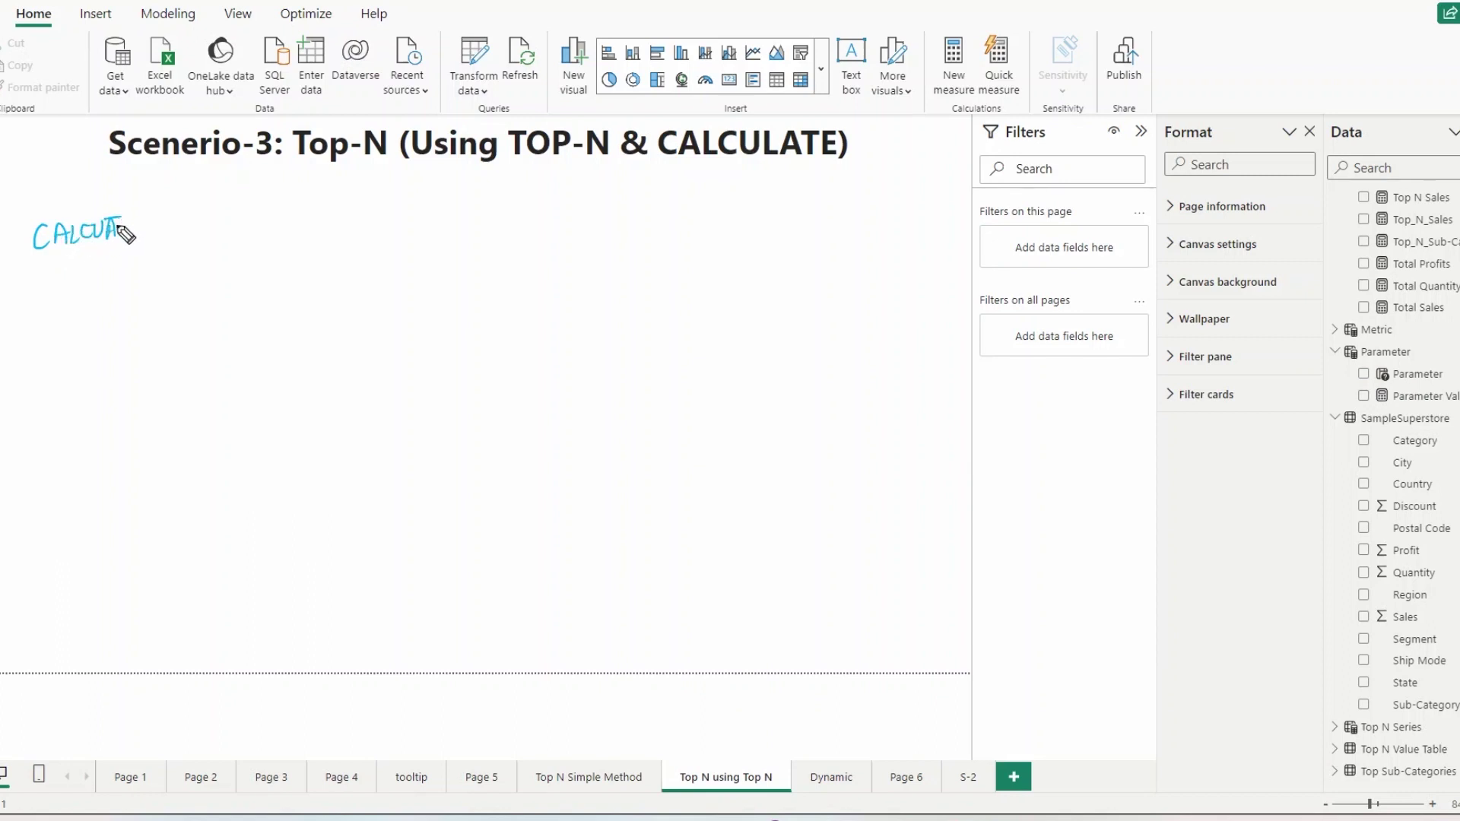
mouse_move(114, 235)
left_mouse_down()
mouse_move(232, 222)
mouse_move(289, 244)
mouse_move(312, 207)
mouse_move(403, 221)
mouse_move(439, 202)
mouse_move(457, 217)
mouse_move(522, 213)
mouse_move(528, 228)
mouse_move(554, 215)
mouse_move(561, 179)
mouse_move(572, 217)
mouse_move(792, 195)
mouse_move(824, 218)
mouse_move(835, 196)
mouse_move(886, 201)
mouse_move(948, 183)
left_mouse_up()
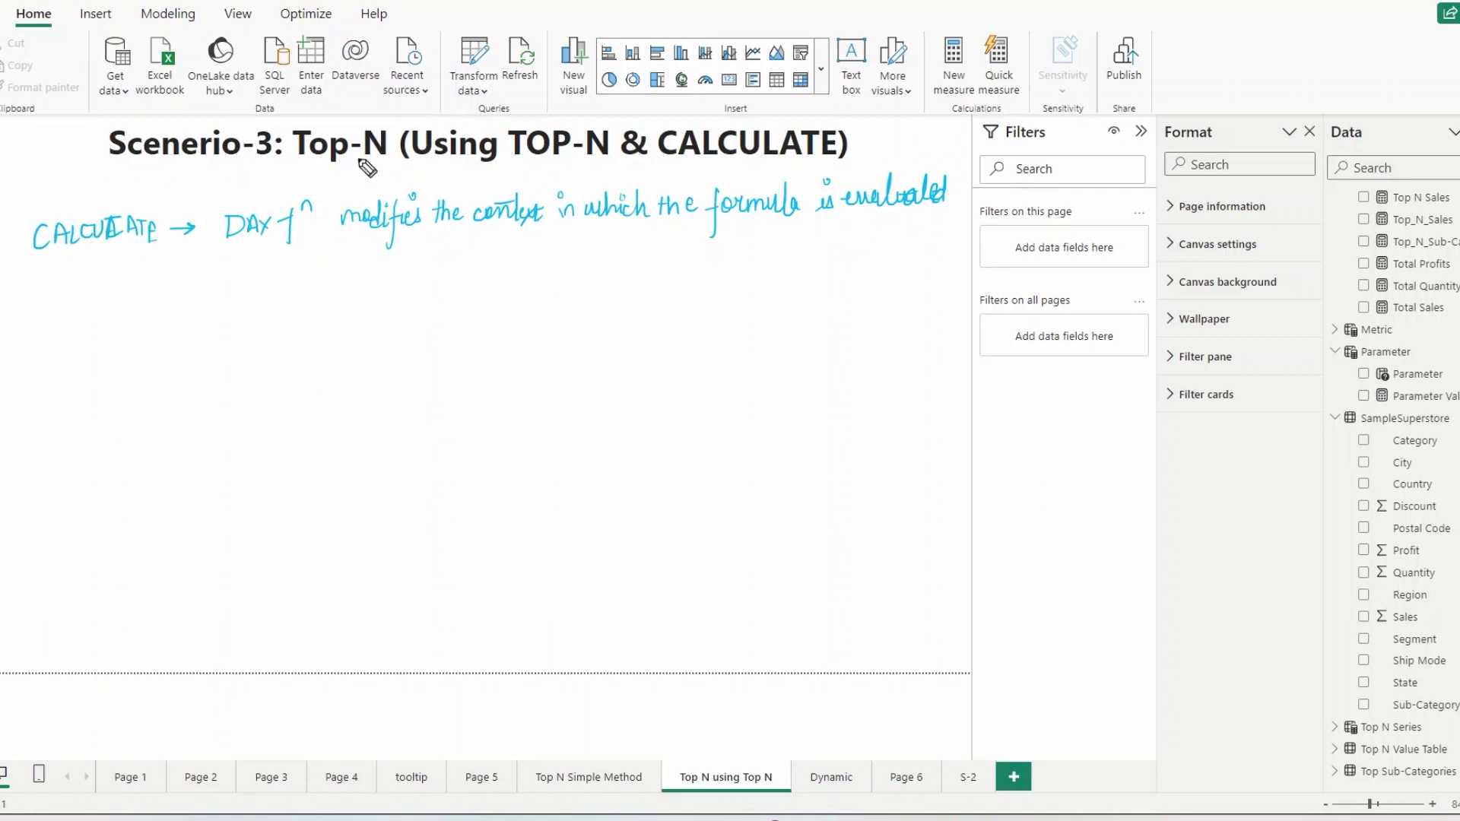
Step: Underline Top-N in the title and handwrite "TOP-N → retrieve N-Top categories on the expression/value"
left_click_drag(297, 158, 392, 155)
left_click_drag(35, 305, 63, 302)
left_click_drag(47, 305, 47, 336)
mouse_move(65, 321)
left_mouse_down()
mouse_move(118, 305)
mouse_move(302, 316)
mouse_move(316, 287)
mouse_move(365, 287)
mouse_move(416, 334)
mouse_move(428, 311)
mouse_move(503, 301)
mouse_move(741, 298)
mouse_move(805, 271)
mouse_move(901, 283)
left_mouse_up()
left_click(347, 301)
left_click(530, 279)
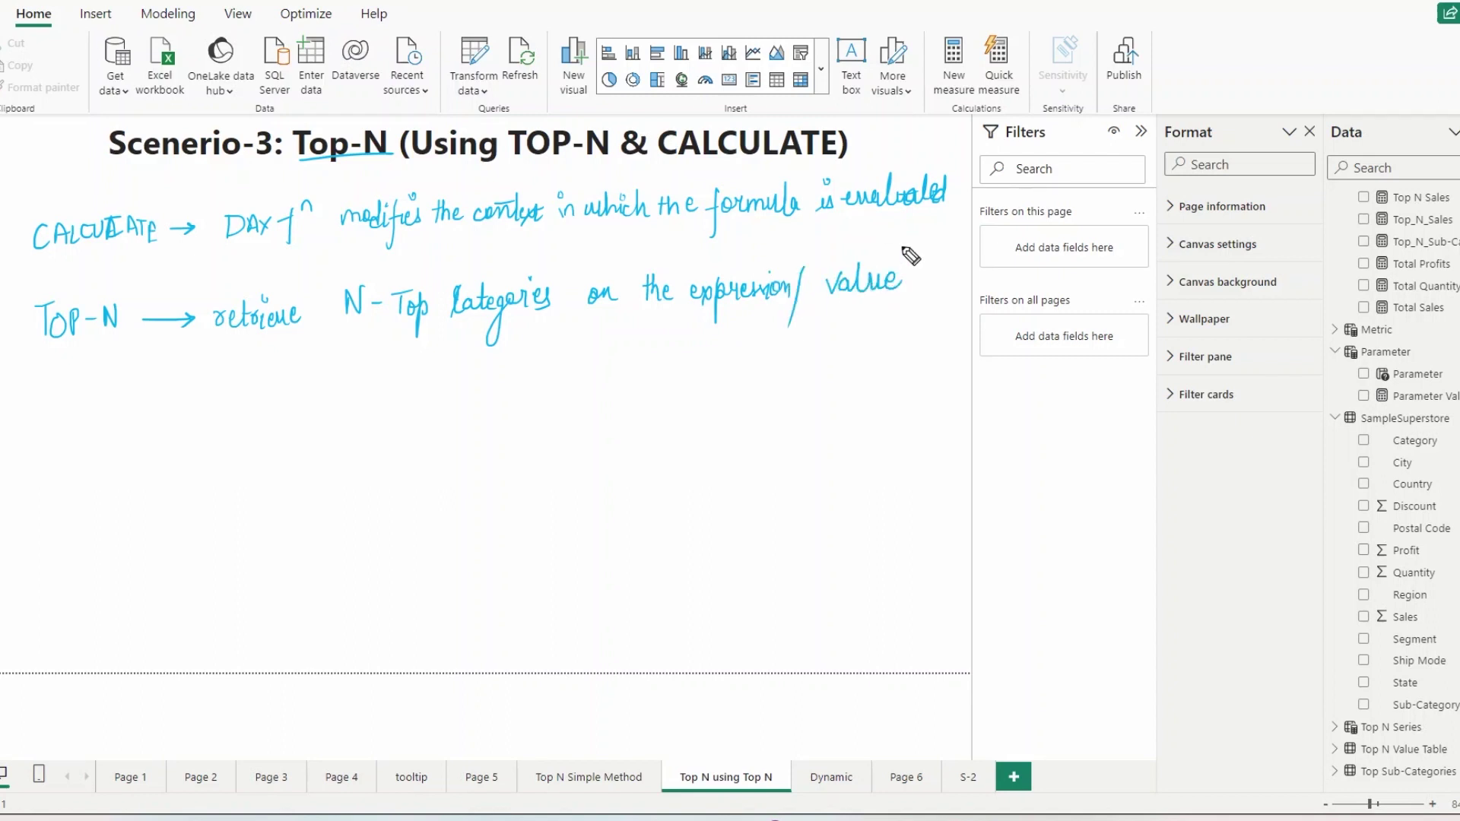
Step: Handwrite a VALUES definition: restricts the calculation to only those sub-categories that are present in the current filter context
mouse_move(1403, 371)
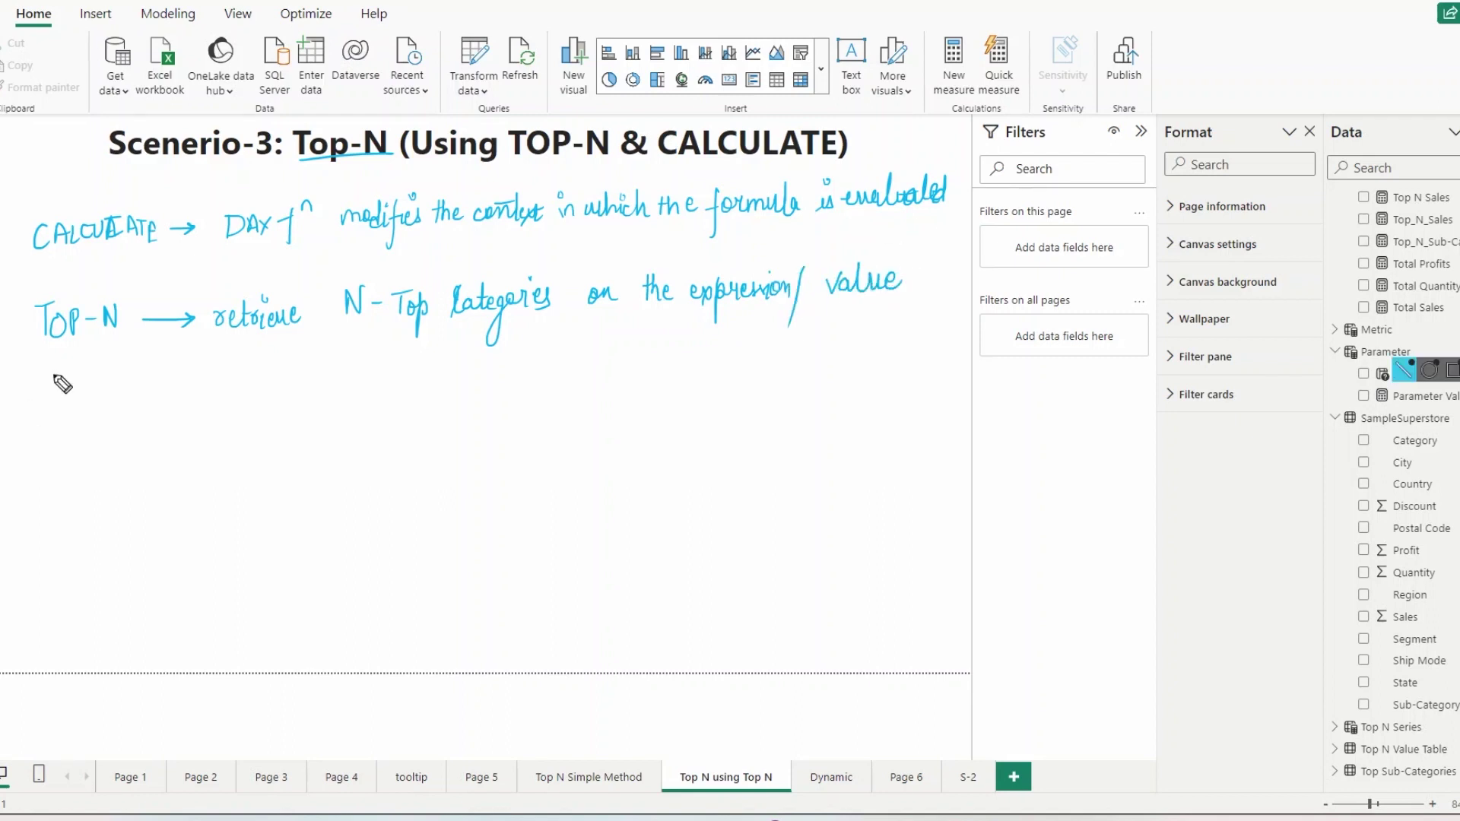
mouse_move(38, 403)
left_mouse_down()
mouse_move(42, 448)
mouse_move(61, 414)
mouse_move(84, 445)
mouse_move(203, 421)
left_mouse_up()
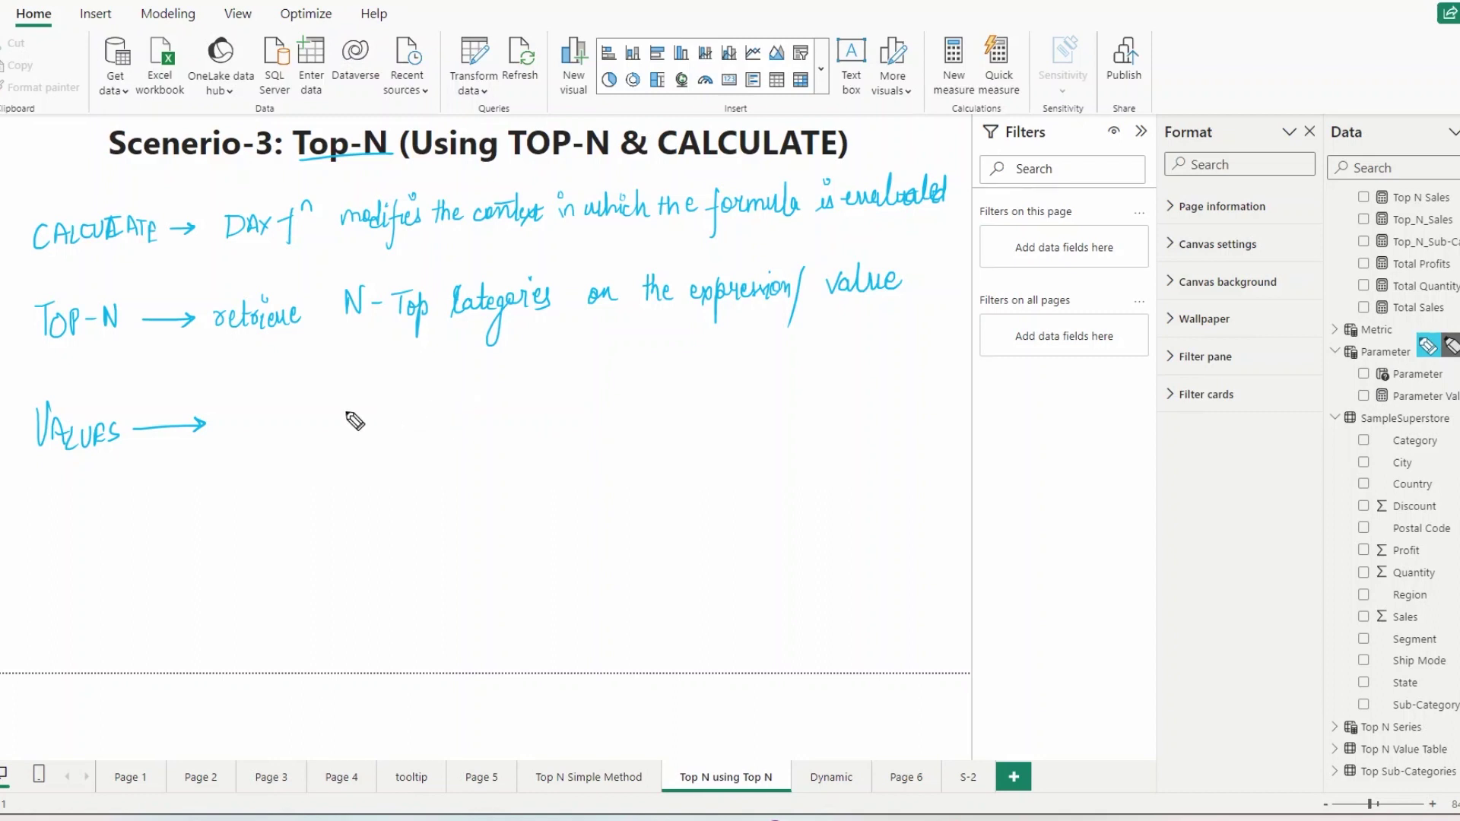
left_click_drag(255, 395, 266, 440)
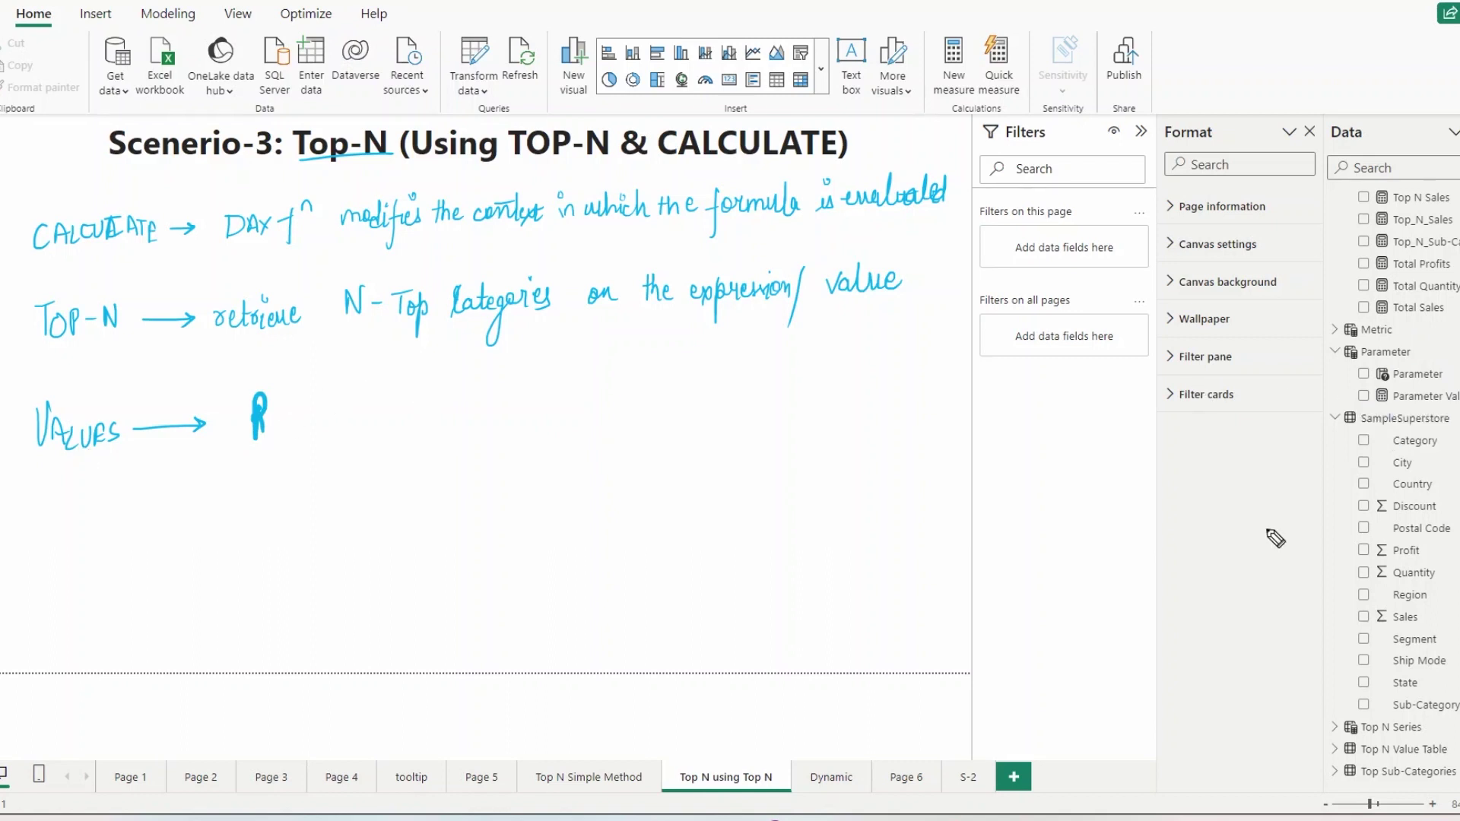
mouse_move(266, 432)
left_mouse_down()
mouse_move(332, 419)
mouse_move(350, 430)
mouse_move(371, 389)
mouse_move(389, 429)
mouse_move(546, 407)
mouse_move(536, 381)
mouse_move(659, 412)
mouse_move(692, 380)
mouse_move(694, 398)
mouse_move(691, 385)
mouse_move(841, 395)
mouse_move(869, 377)
mouse_move(895, 397)
mouse_move(945, 391)
left_mouse_up()
left_click(529, 373)
left_click_drag(916, 356, 924, 359)
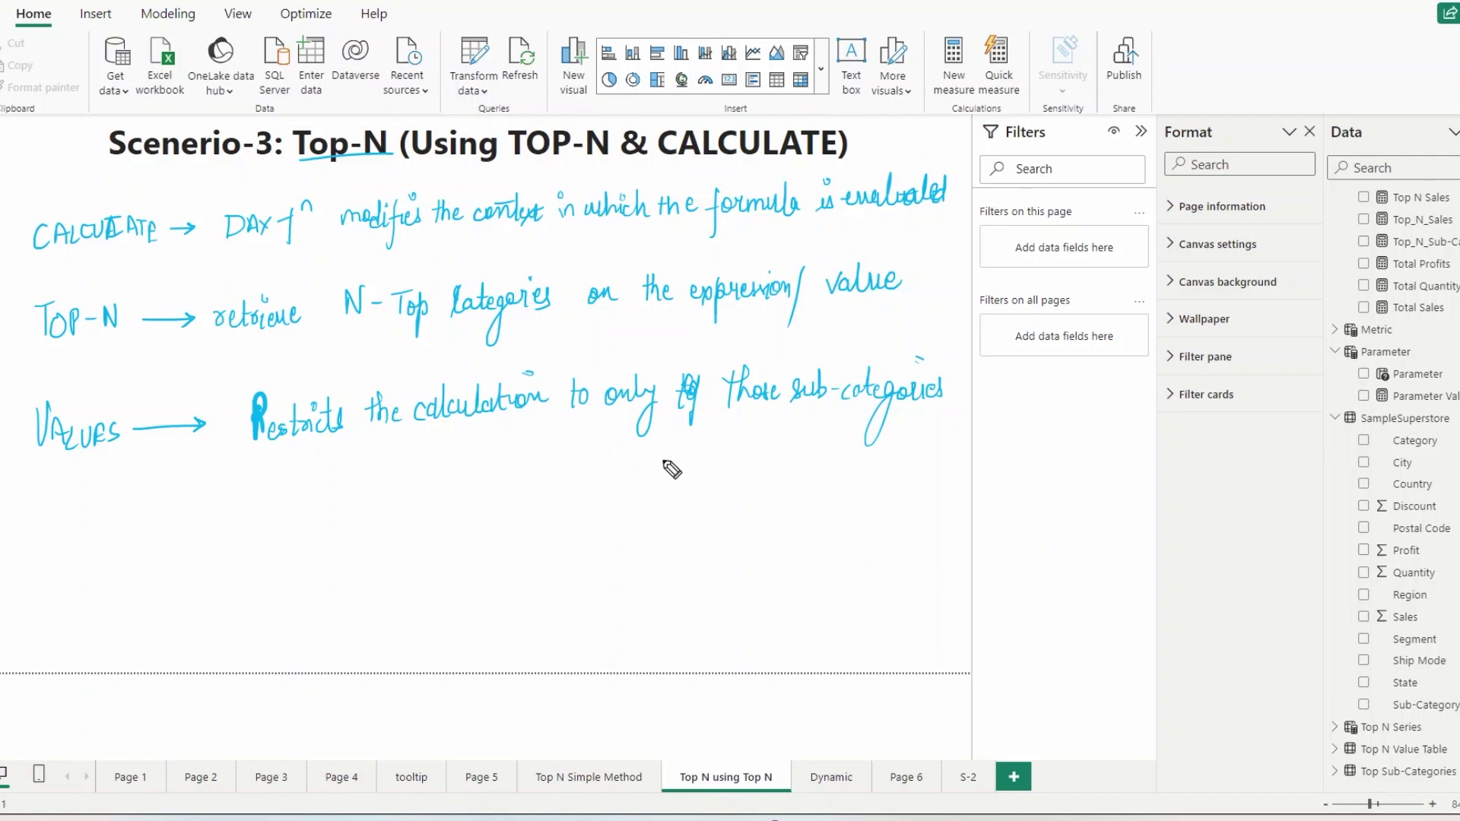
mouse_move(303, 467)
left_mouse_down()
mouse_move(304, 489)
mouse_move(327, 498)
mouse_move(476, 479)
mouse_move(496, 462)
mouse_move(553, 480)
mouse_move(704, 463)
mouse_move(710, 439)
mouse_move(734, 460)
mouse_move(800, 443)
mouse_move(806, 457)
mouse_move(836, 437)
left_mouse_up()
left_click(518, 453)
Step: Underline the handwritten TOP-N term repeatedly, then erase all the drawn annotations from the canvas
left_click_drag(60, 355, 106, 350)
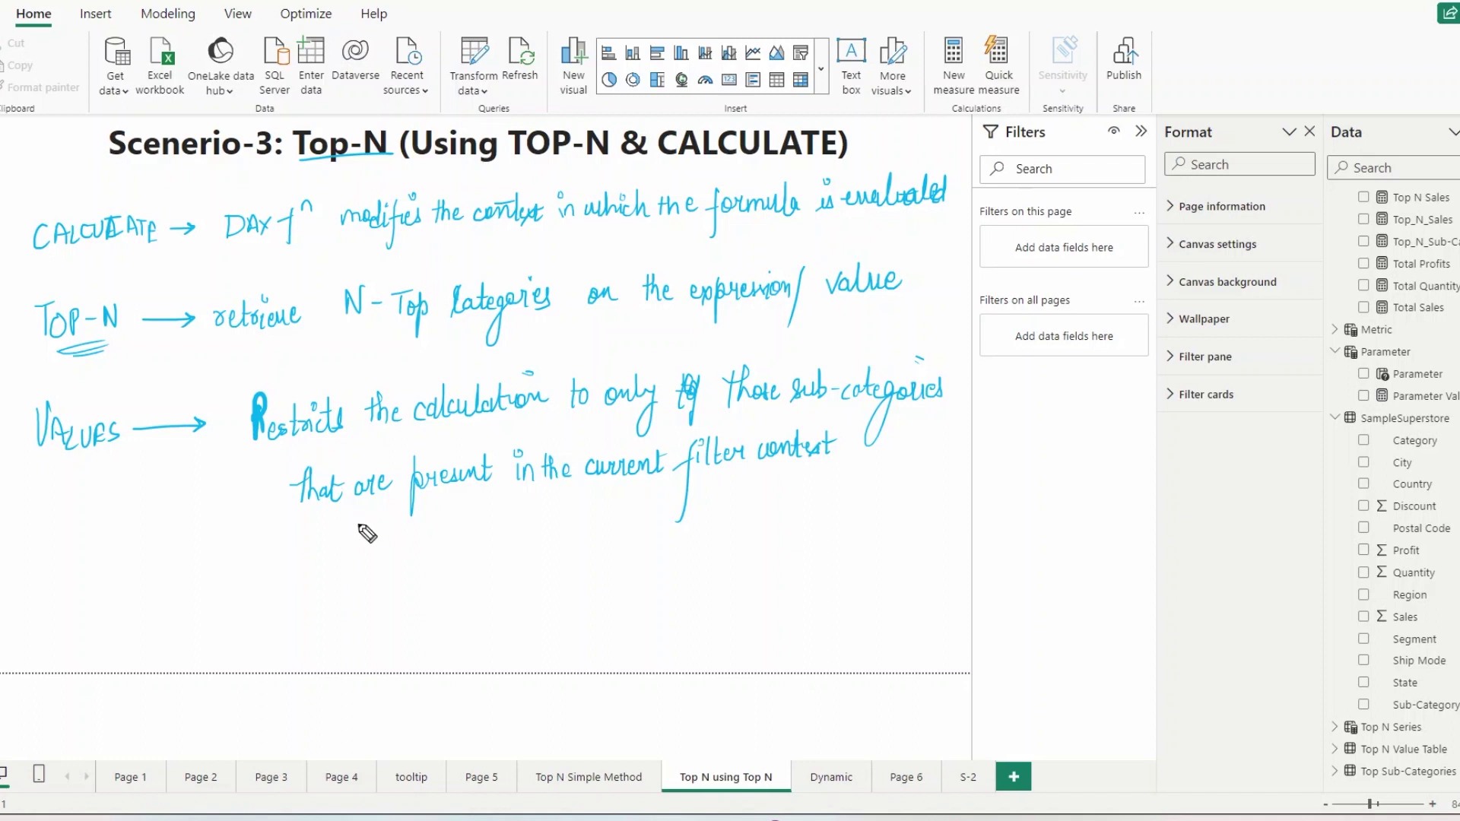
mouse_move(111, 353)
left_mouse_down()
mouse_move(129, 346)
mouse_move(115, 334)
left_mouse_up()
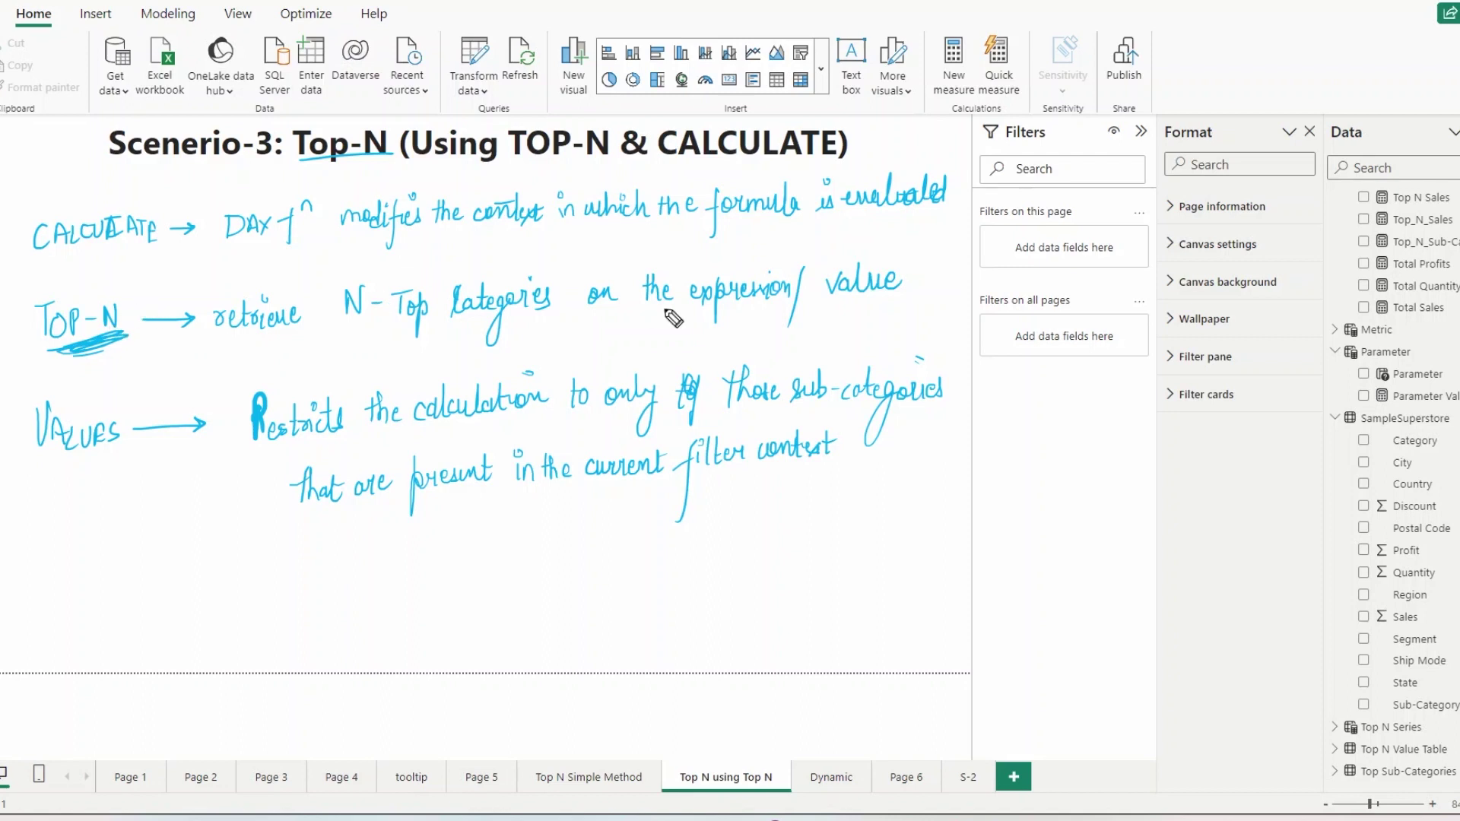
key("e")
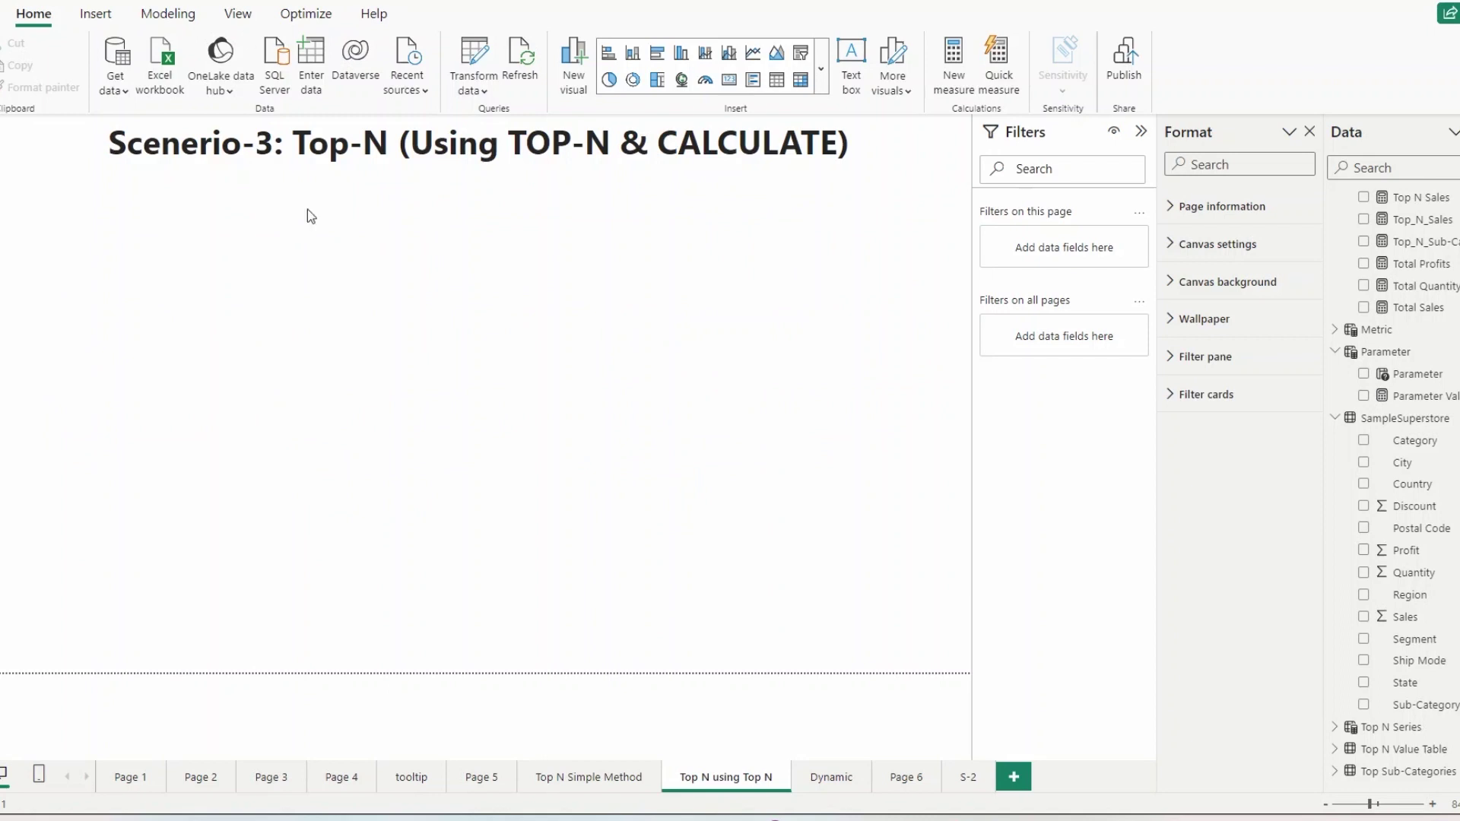
Step: Copy the full Sub-Category and Total Sales table from the Top N Simple Method page to the Top N using Top N page
key("ctrl+Page_Up")
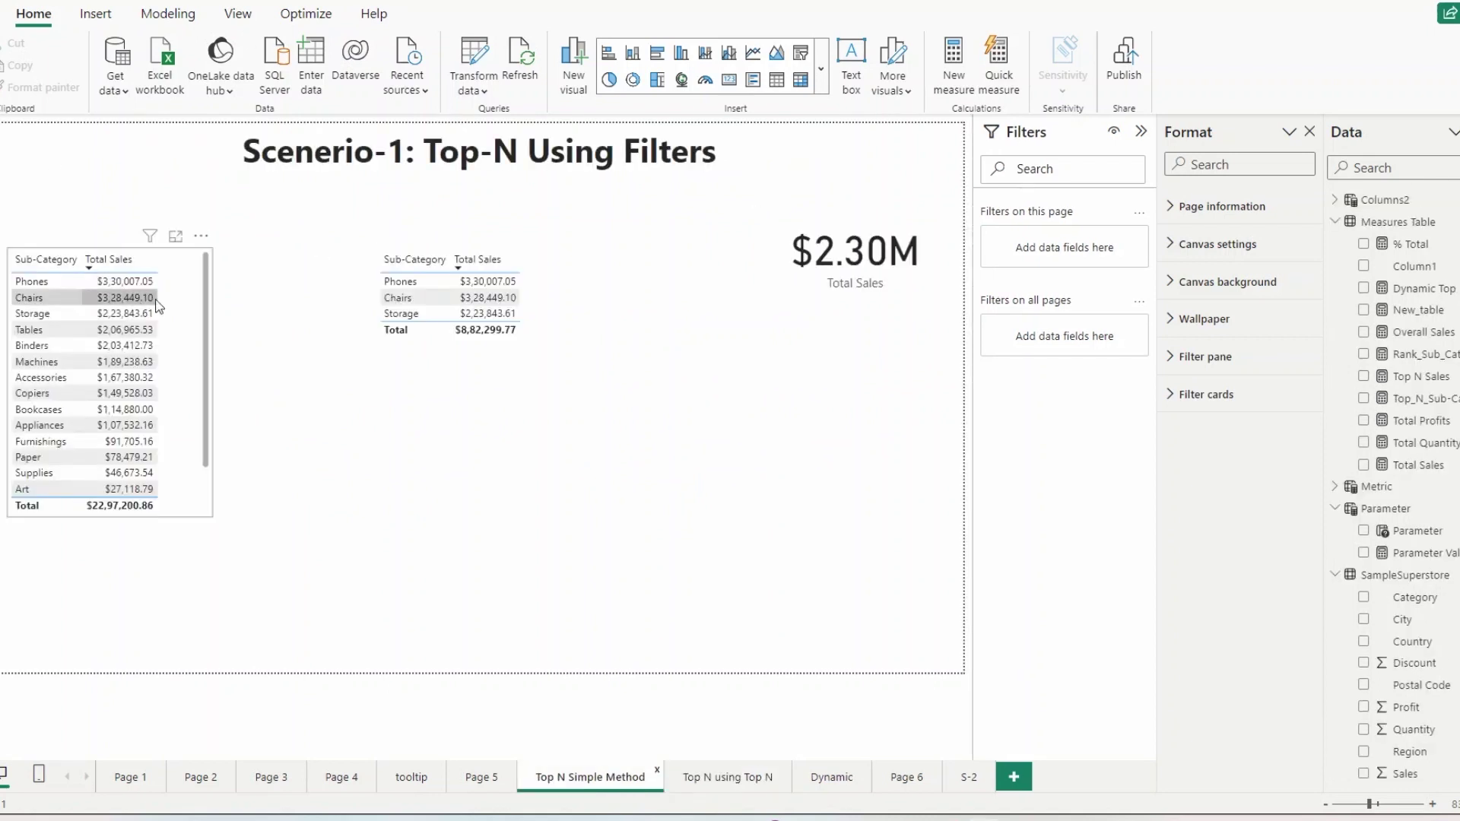
left_click(183, 308)
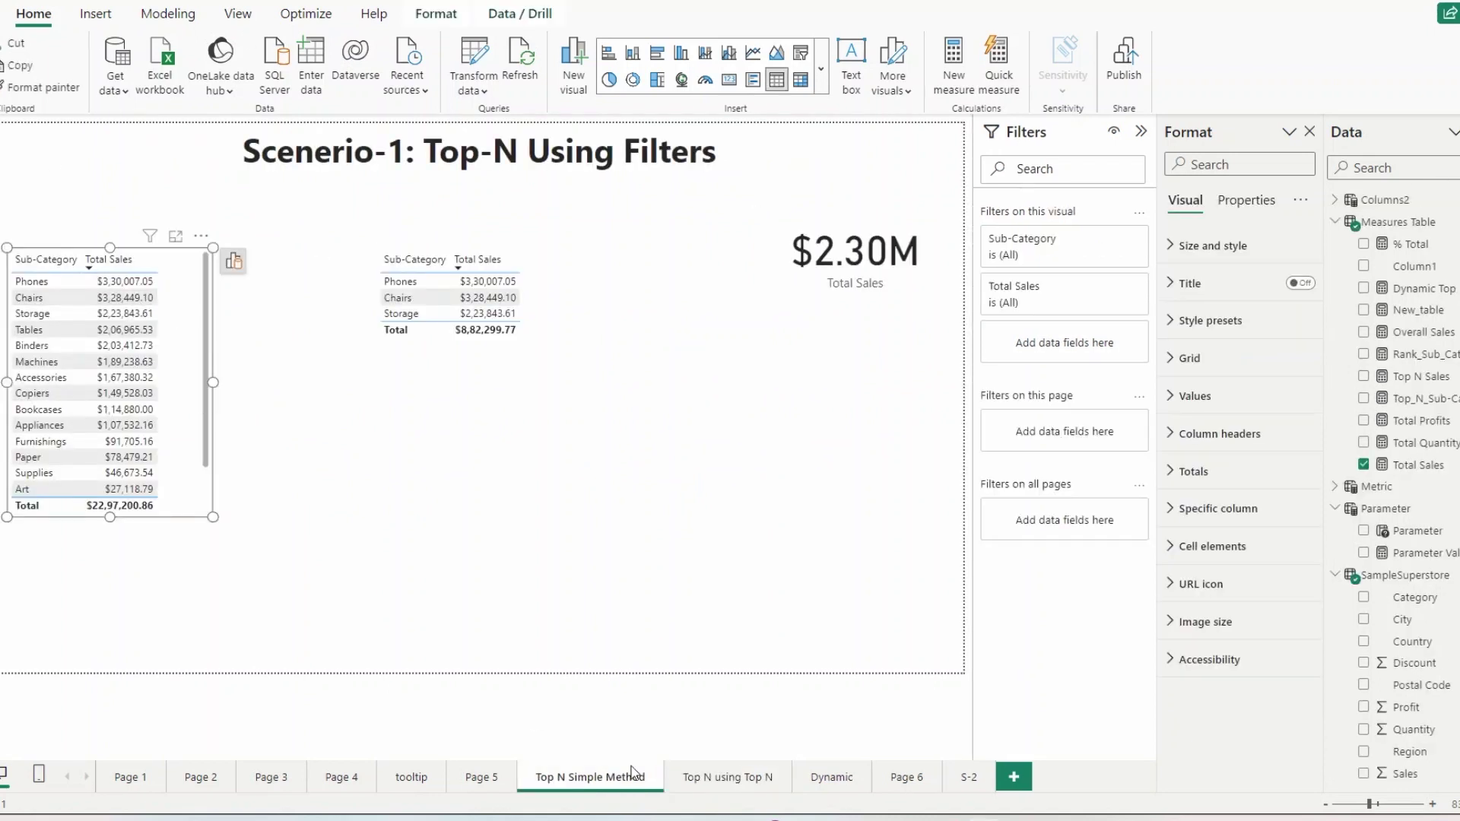
key("ctrl+Page_Down")
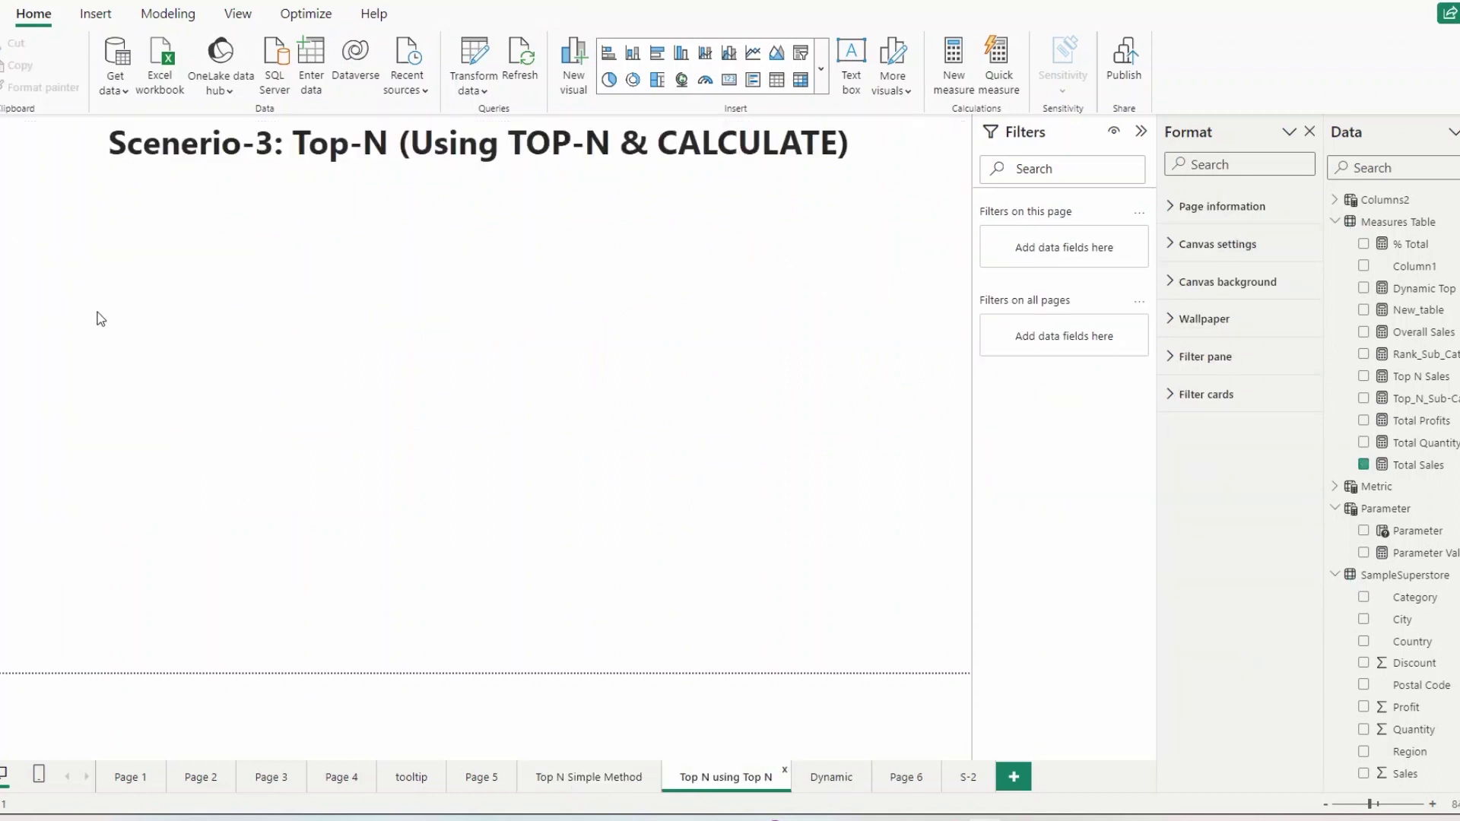
key("ctrl+v")
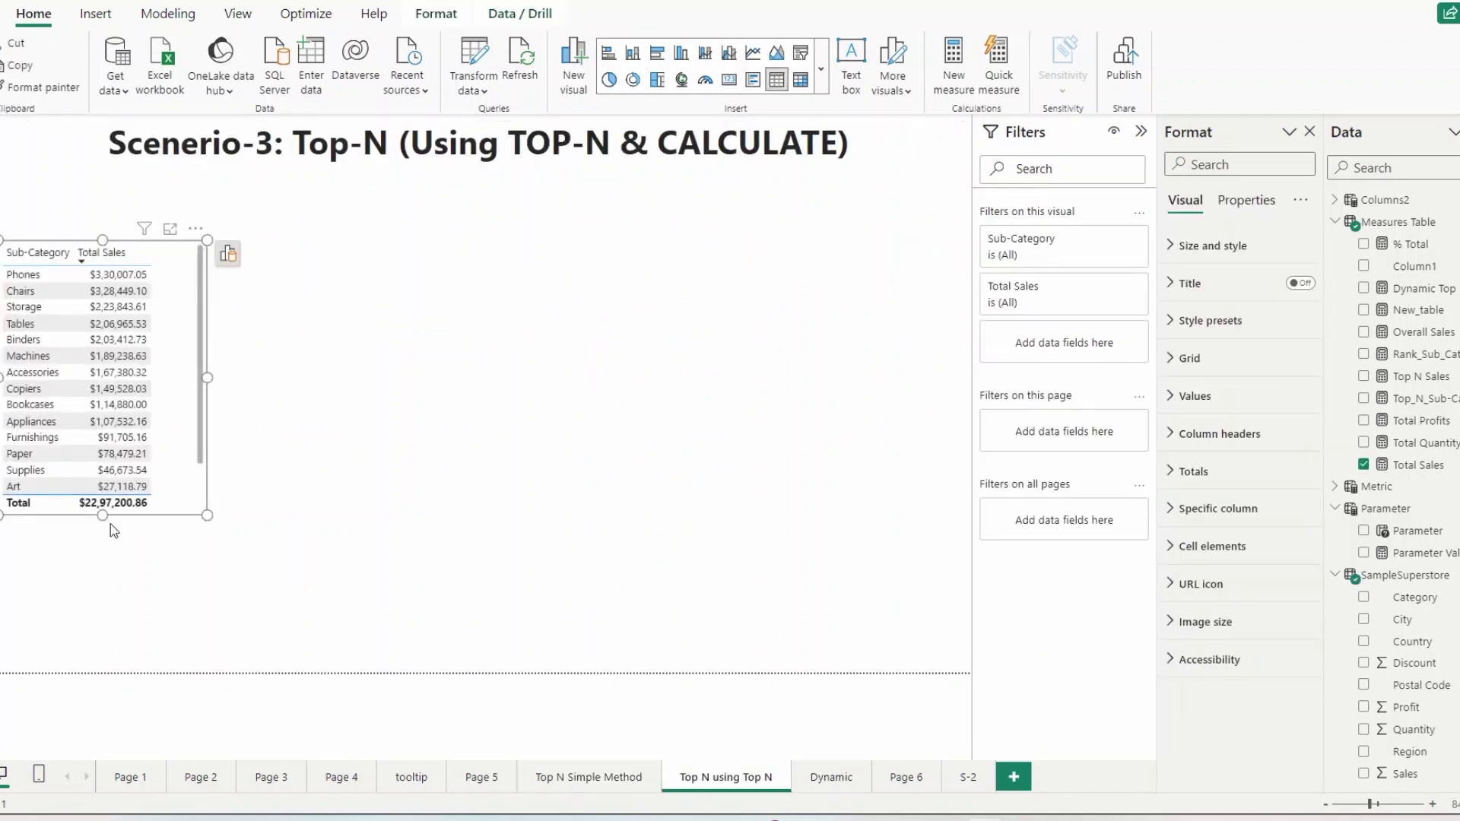
Step: Resize the pasted table taller to fit every sub-category row and slightly narrower, then deselect it
left_click_drag(104, 519, 110, 599)
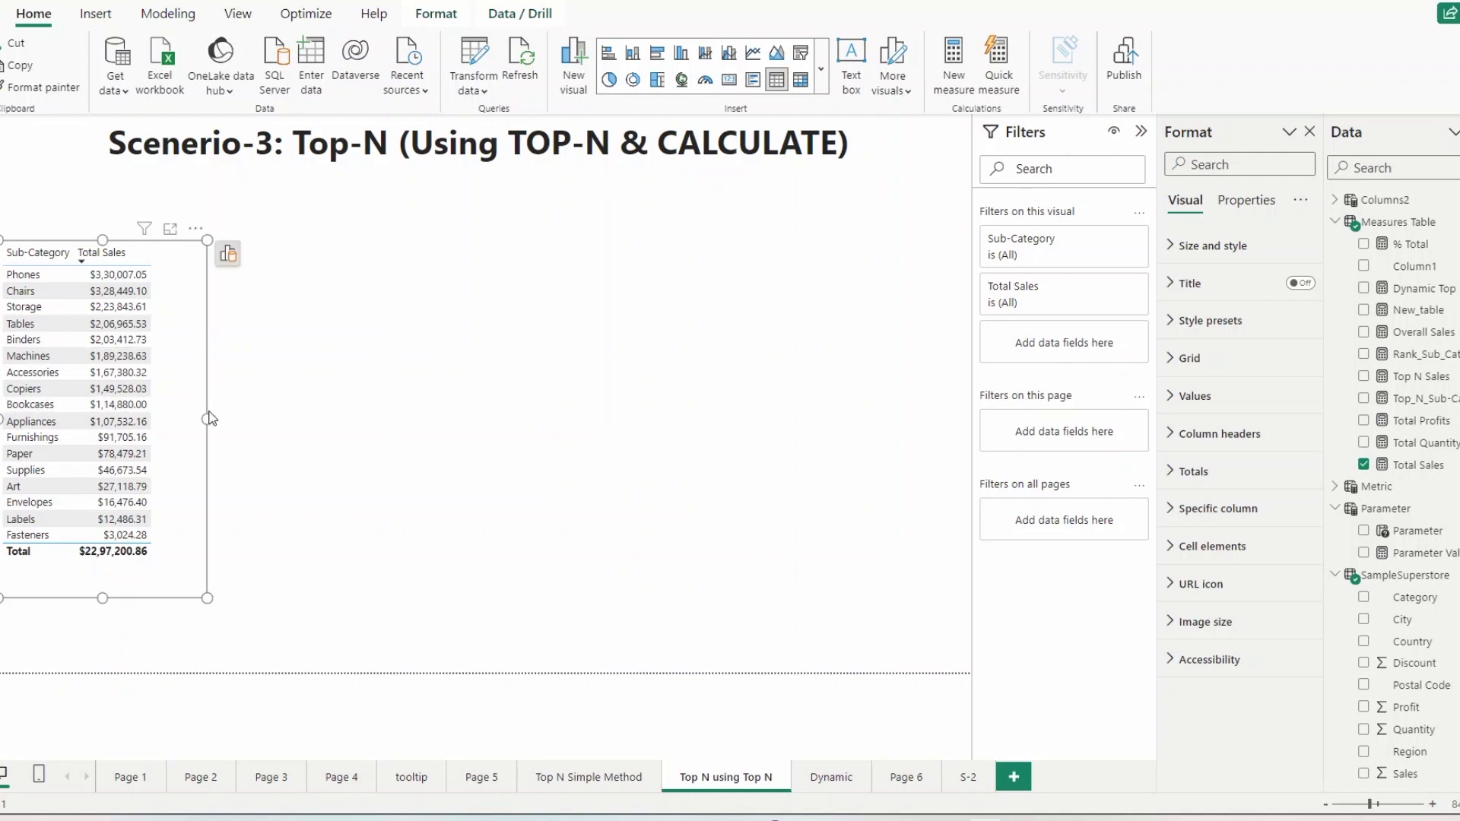
left_click_drag(210, 419, 180, 420)
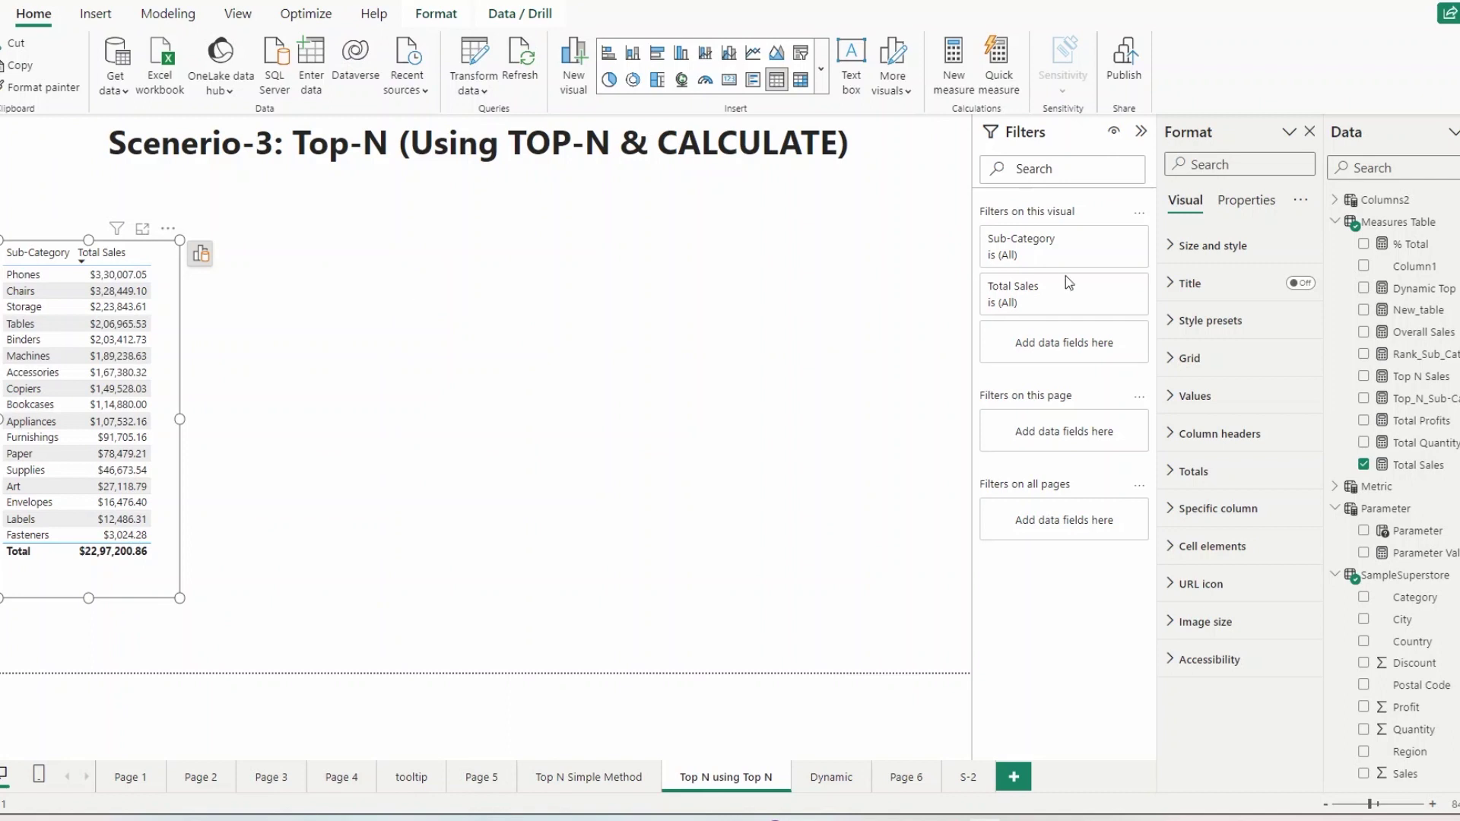
key("Escape")
Step: Create a new measure named Top_5_Sales in the Measures Table and start its formula on a second line
right_click(1403, 222)
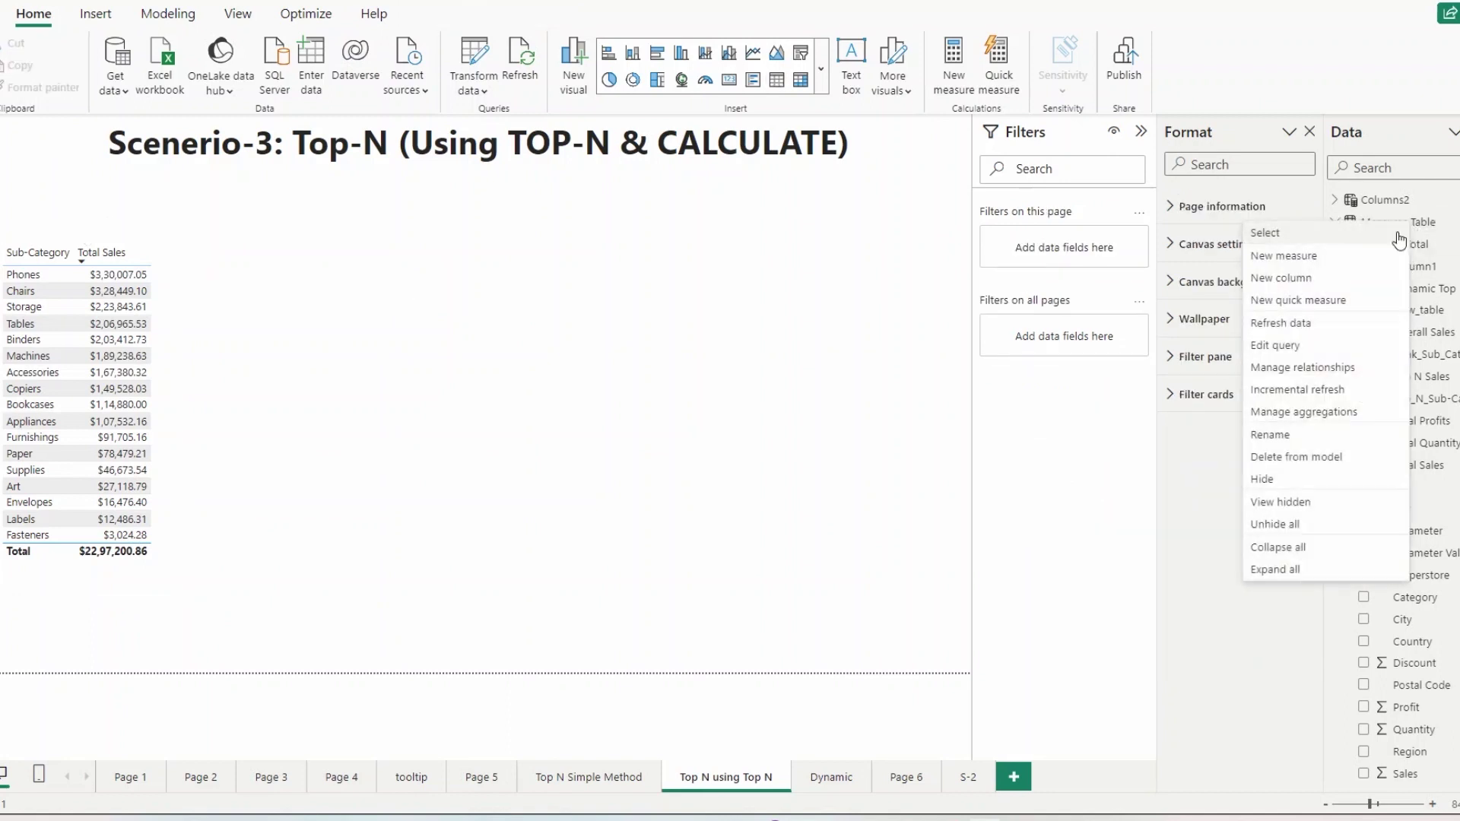
left_click(1331, 256)
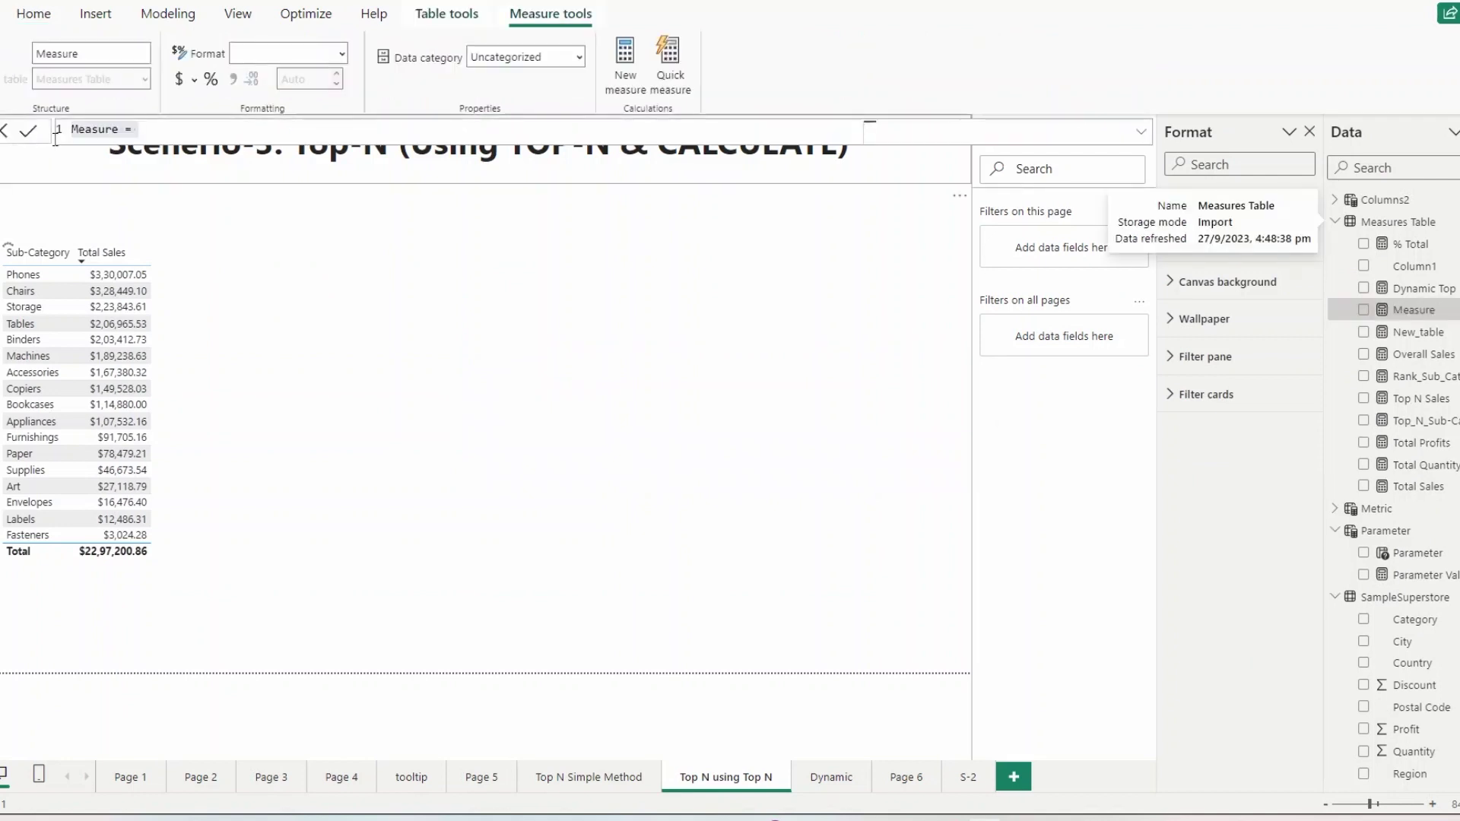
key("ctrl+a")
type("tOP")
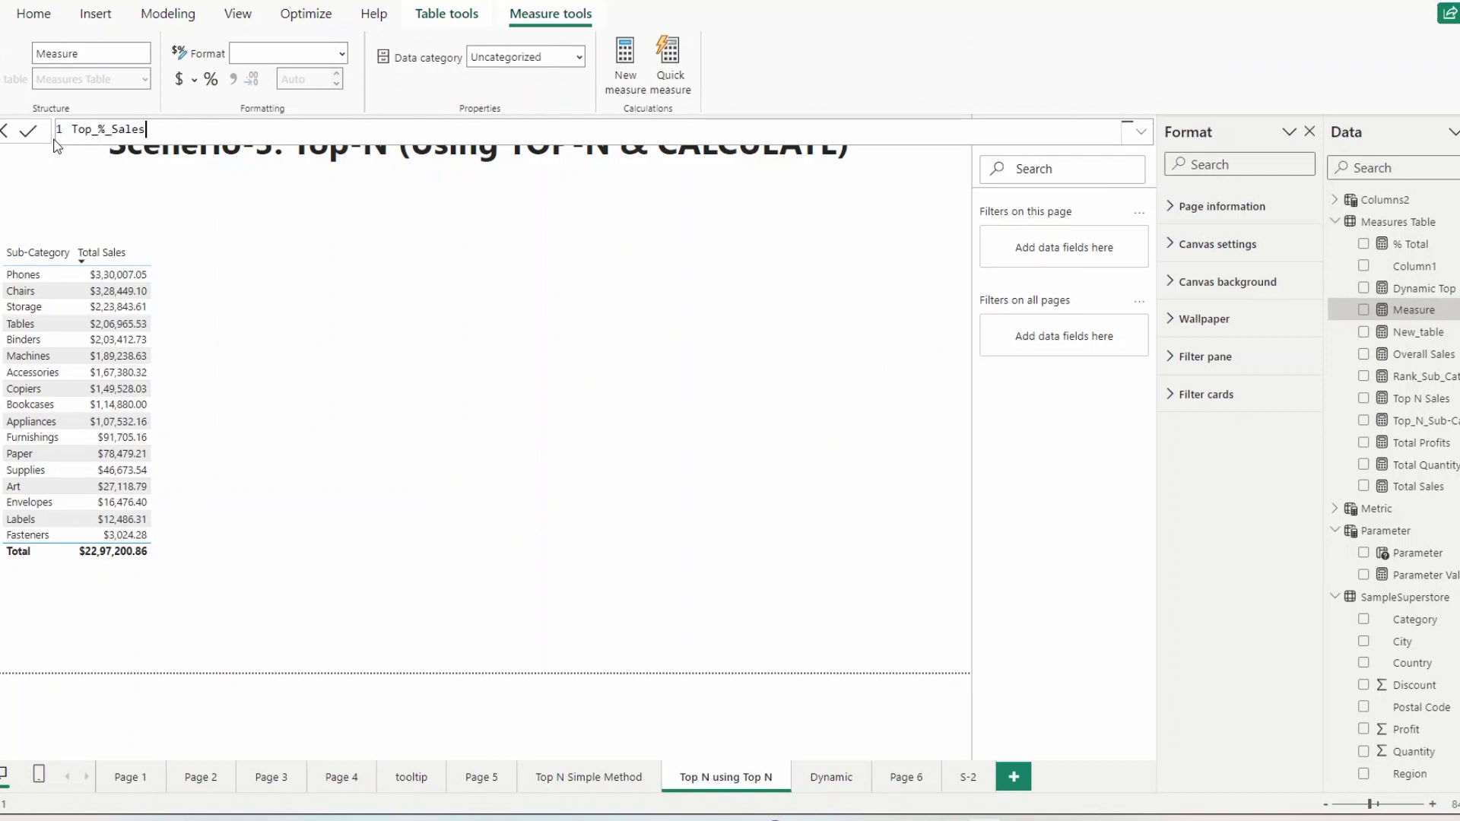
key("Left")
key("Left")
key("BackSpace")
type("5")
key("Right")
key("End")
type("=")
key("shift+Return")
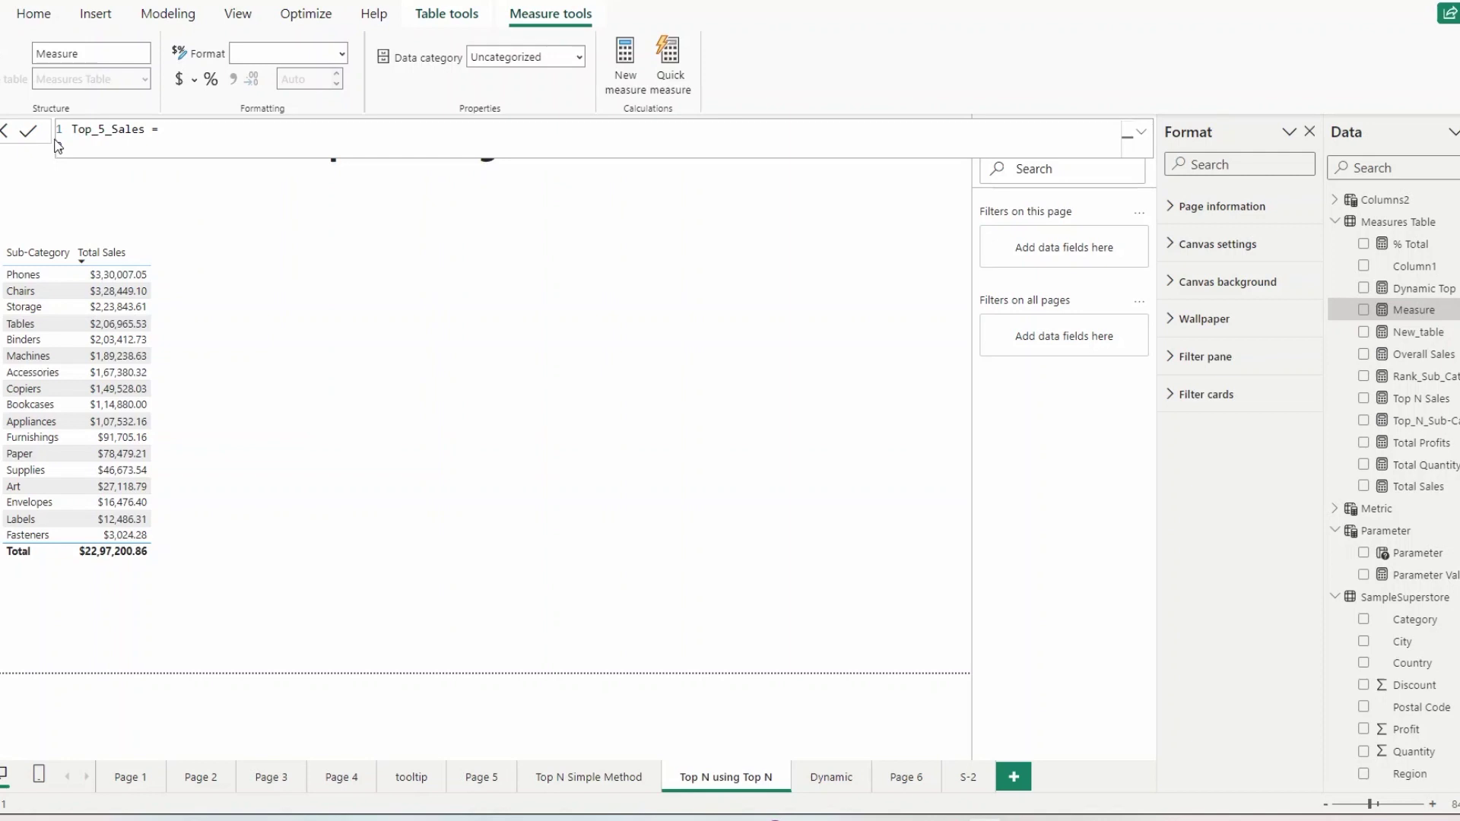
Step: Begin the Top_5_Sales formula with CALCULATE( and put the [Total Sales] expression, followed by a comma, on its own line
type("Cal")
key("Tab")
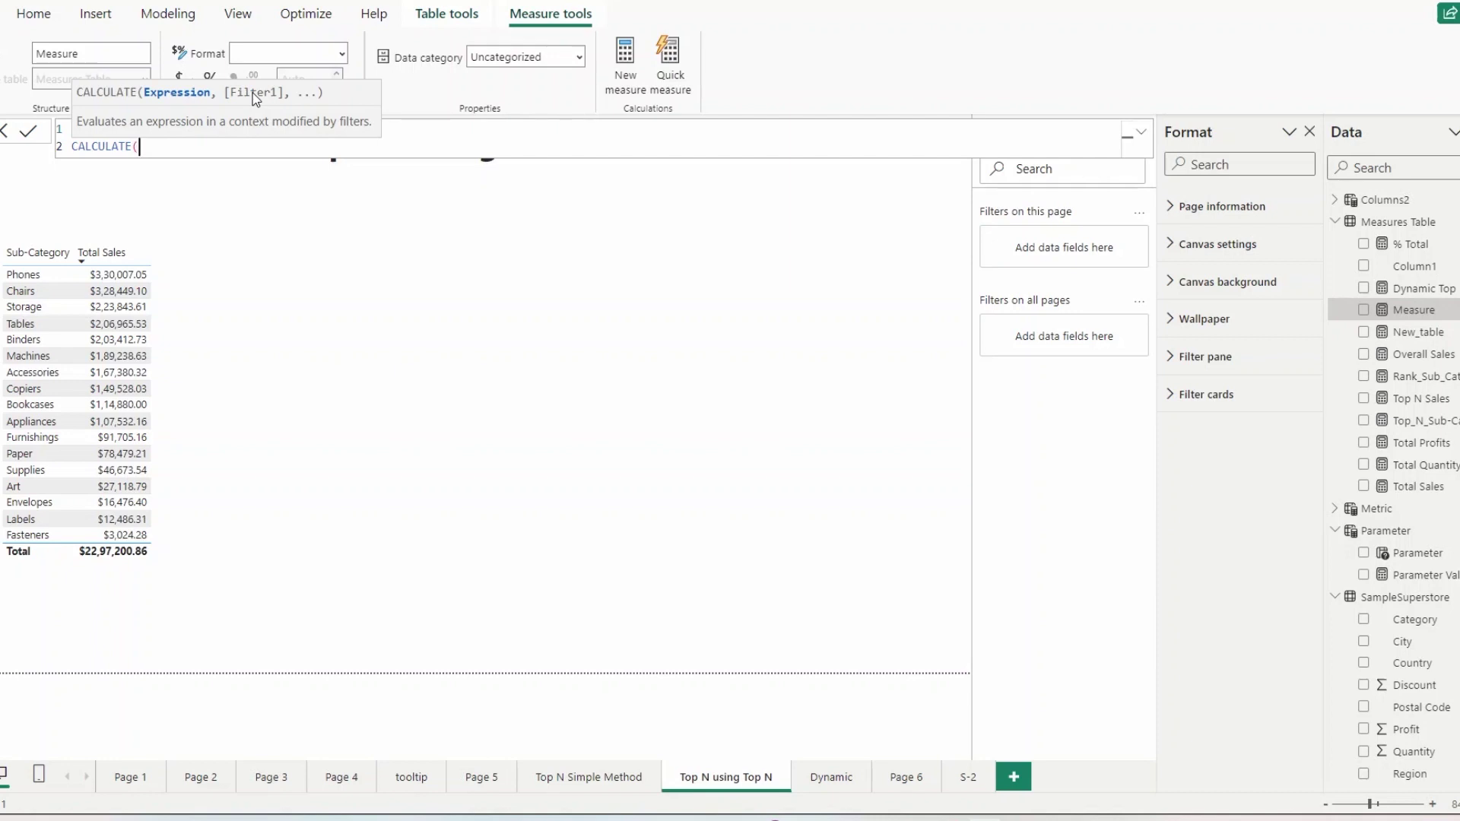
type("[toa")
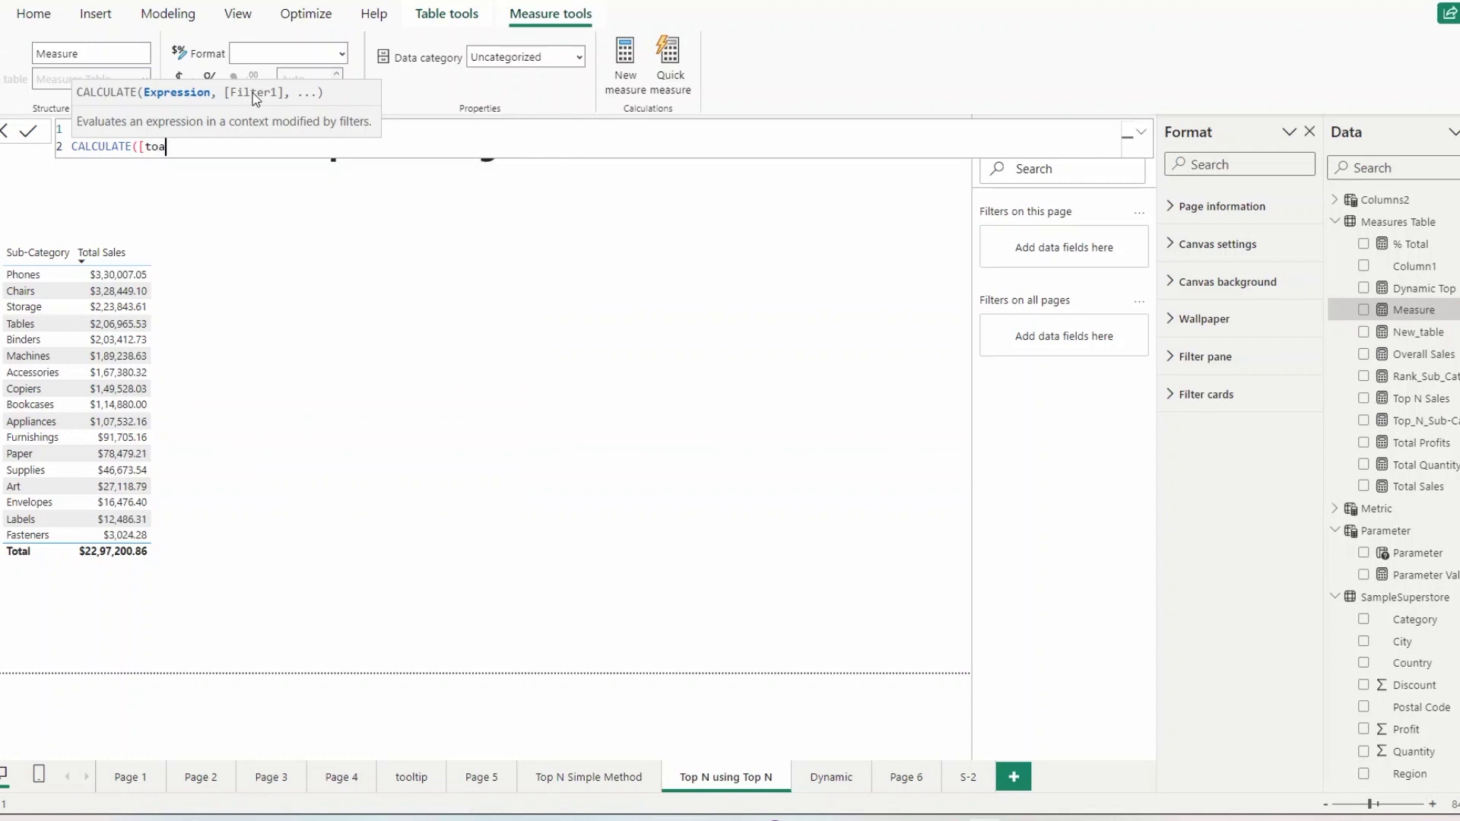
key("BackSpace")
type("t")
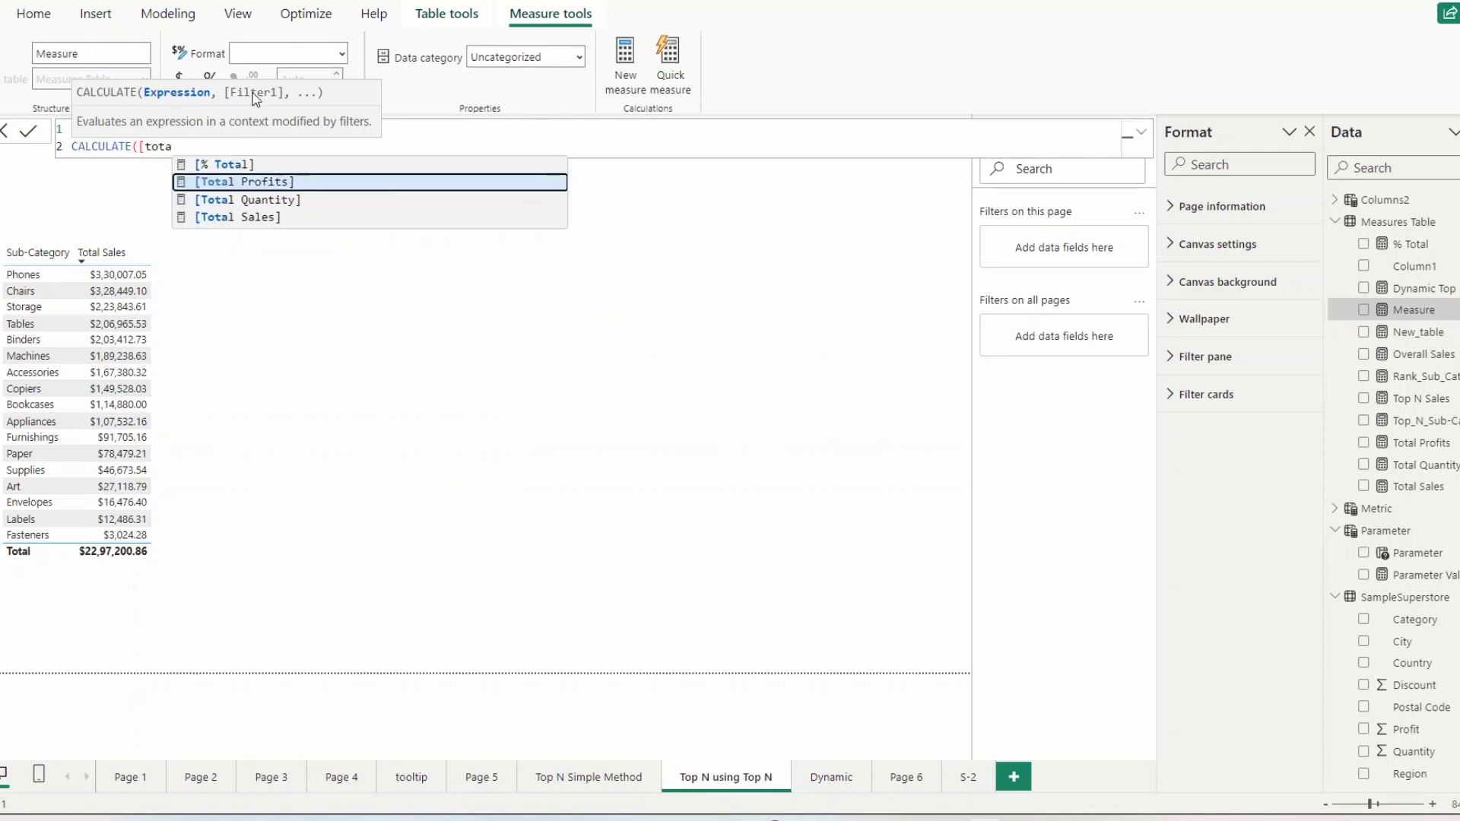
key("Down")
key("Down")
key("Tab")
type(",")
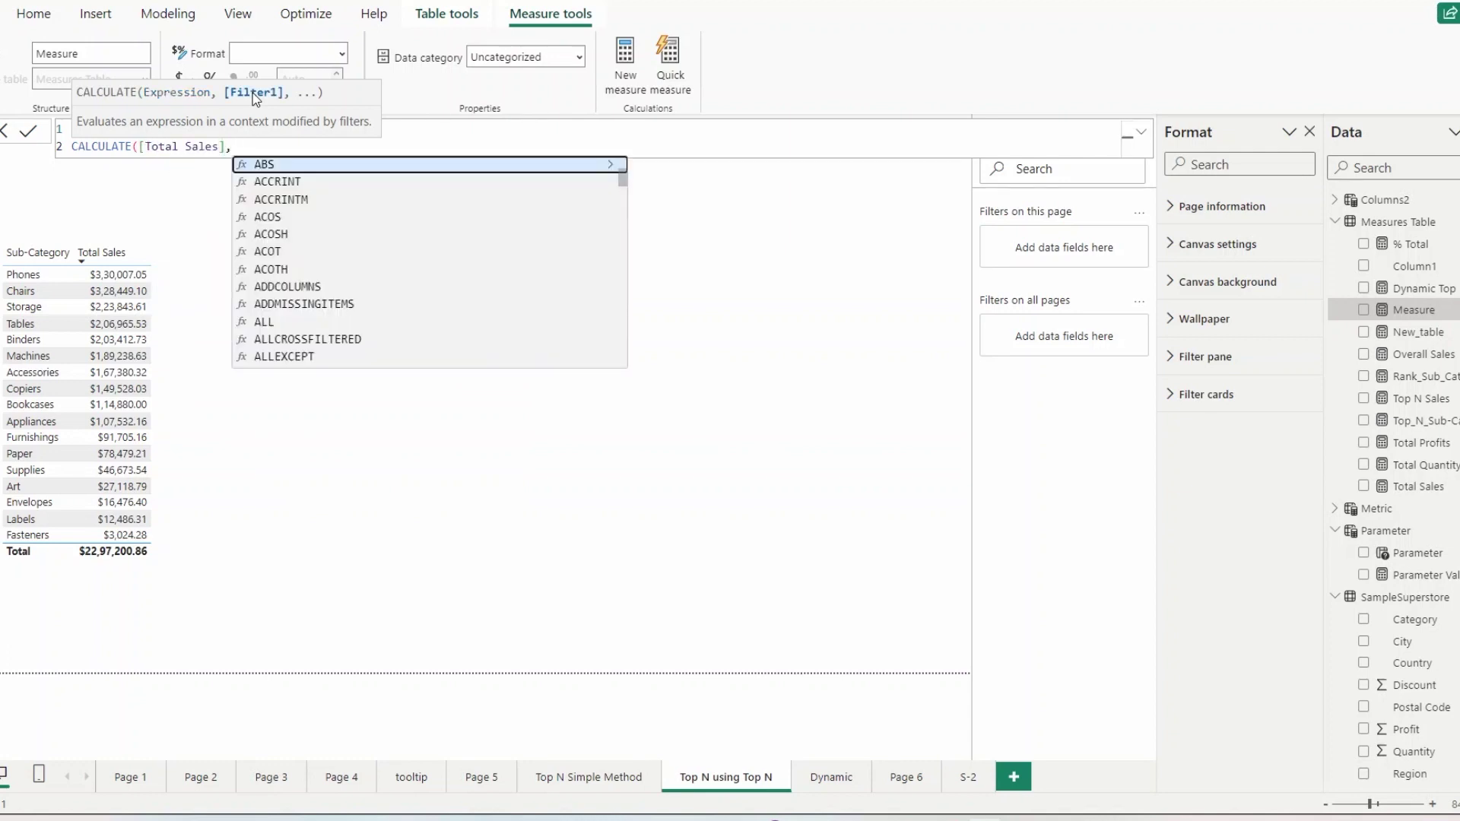
key("shift+Return")
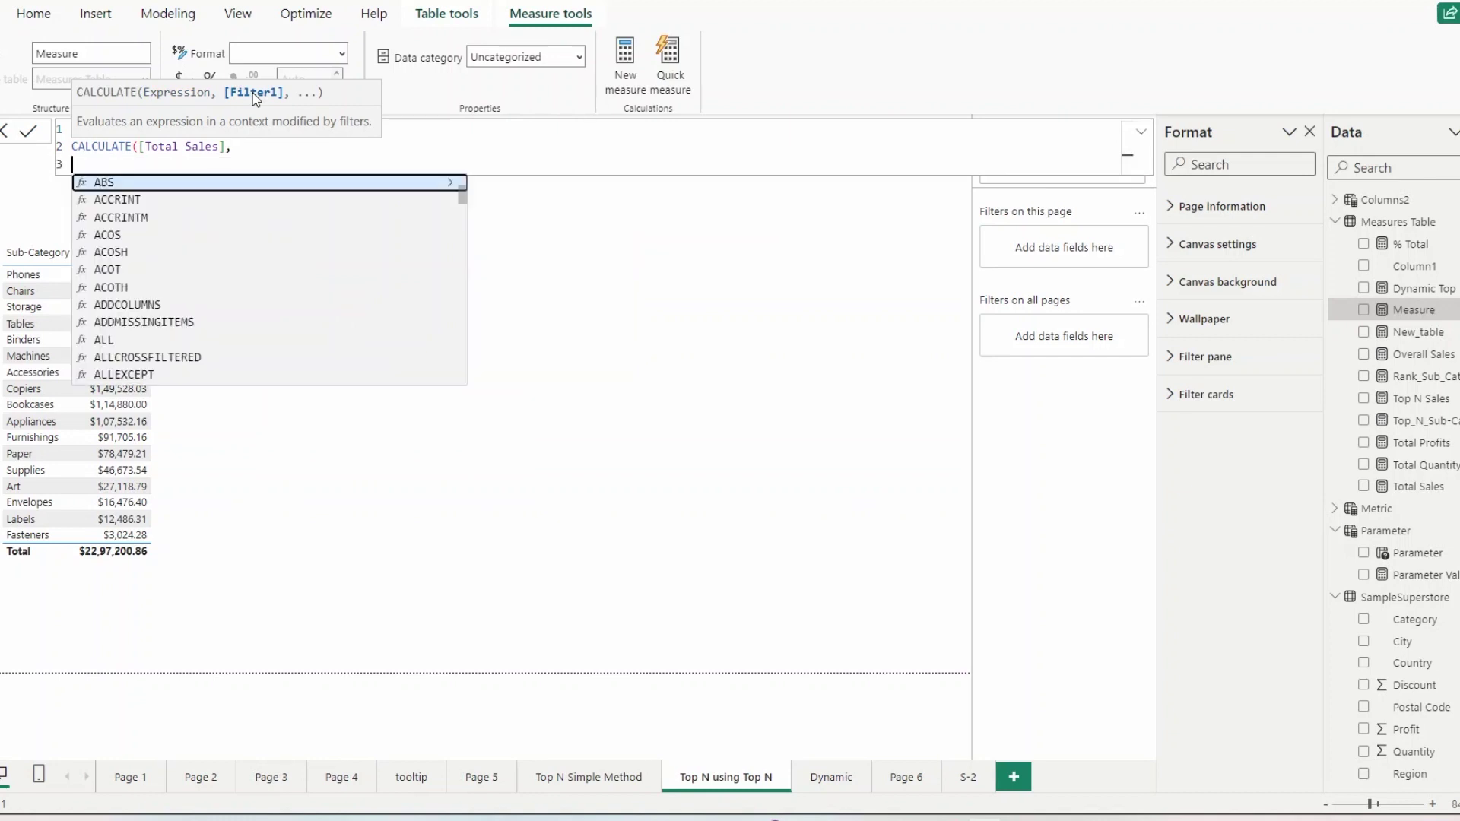
left_click(137, 145)
key("shift+Return")
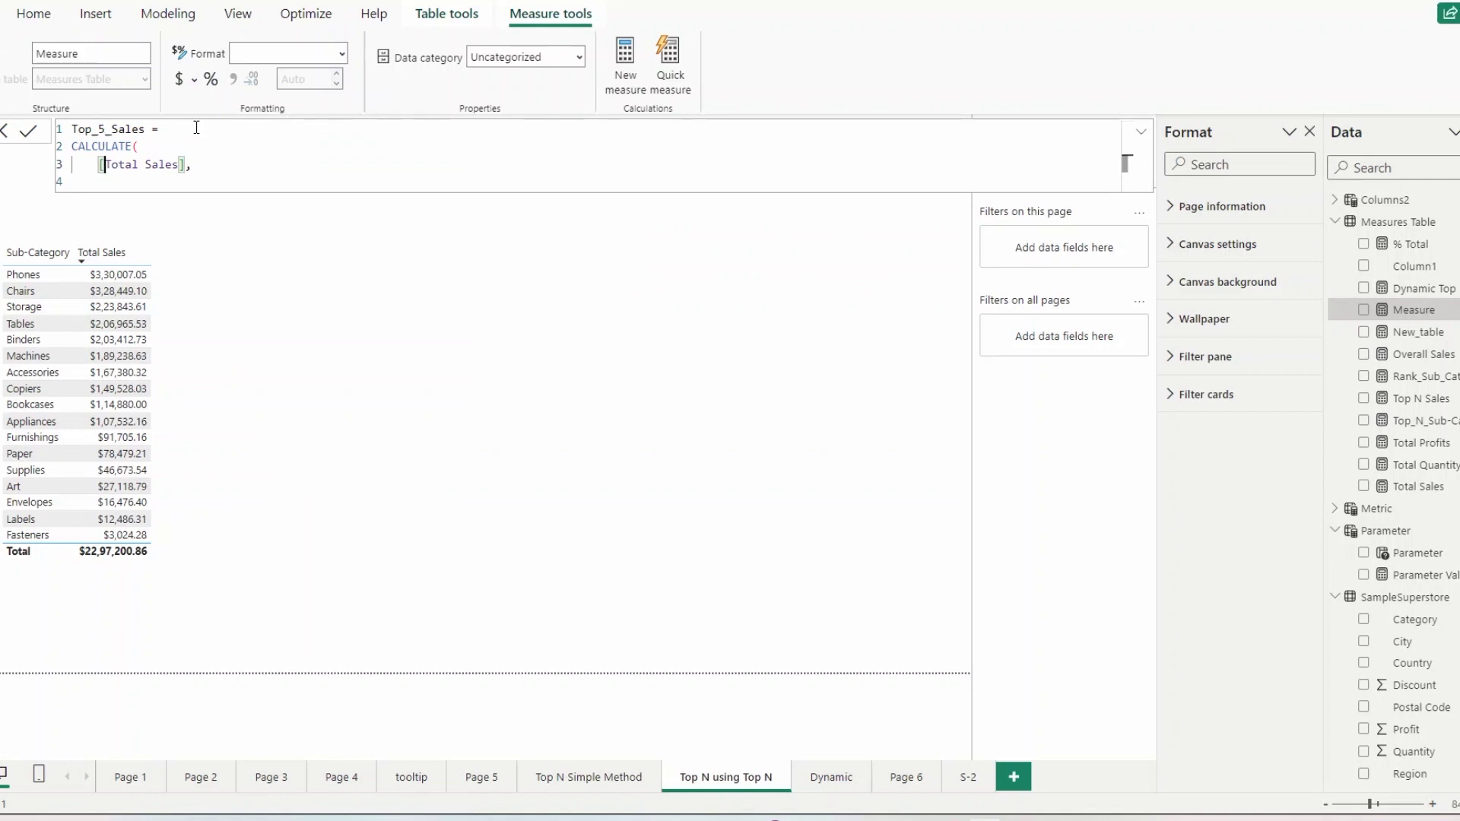
Step: Add a TOPN( filter argument on a new line after [Total Sales], with 5 as its N value on its own line
key("Right")
key("Right")
key("Right")
key("Right")
key("Right")
key("Right")
key("Right")
key("Right")
key("Right")
key("Right")
key("Right")
key("Right")
key("Right")
key("Right")
key("shift+Return")
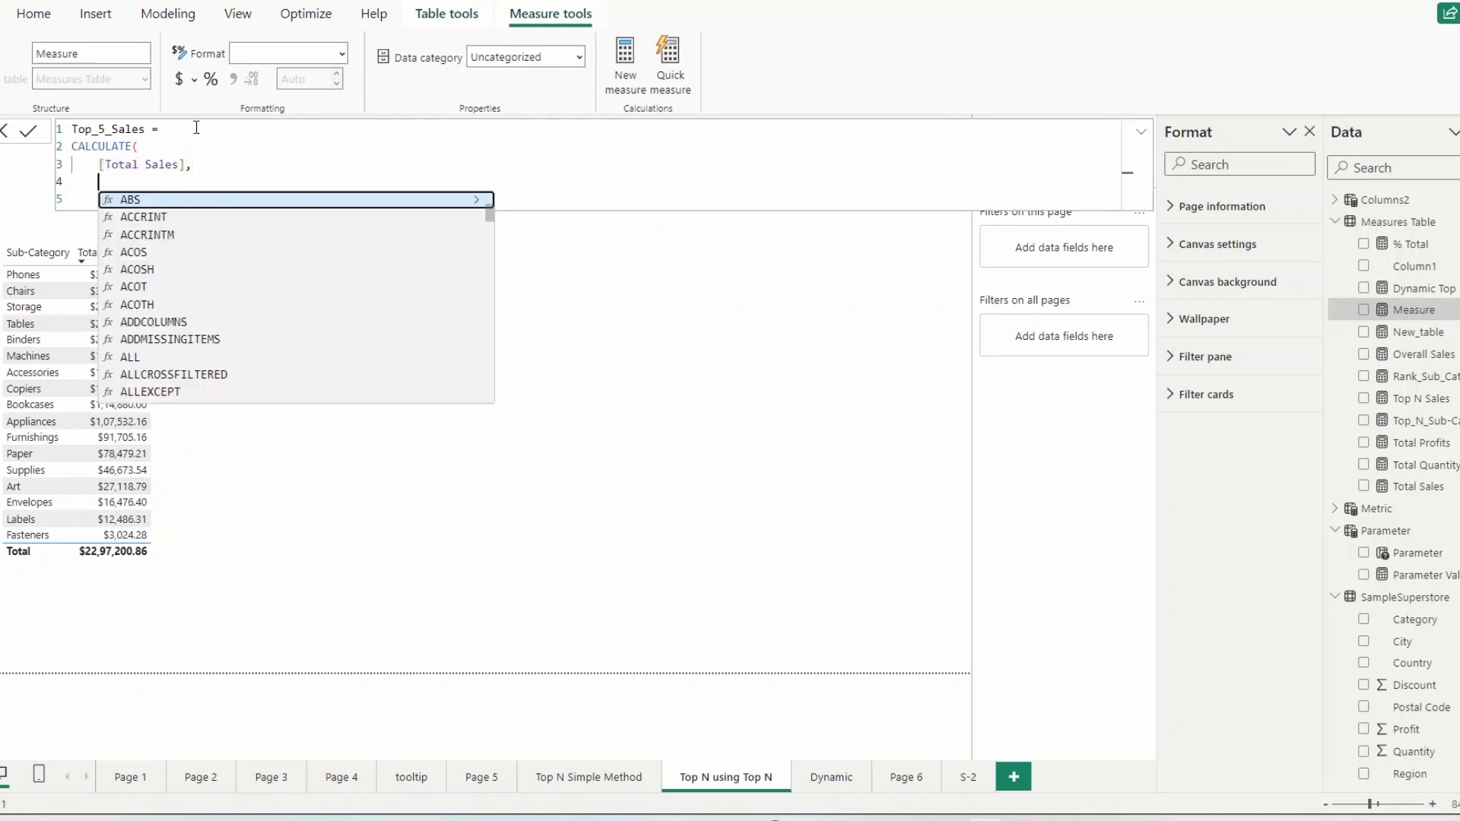
key("BackSpace")
key("BackSpace")
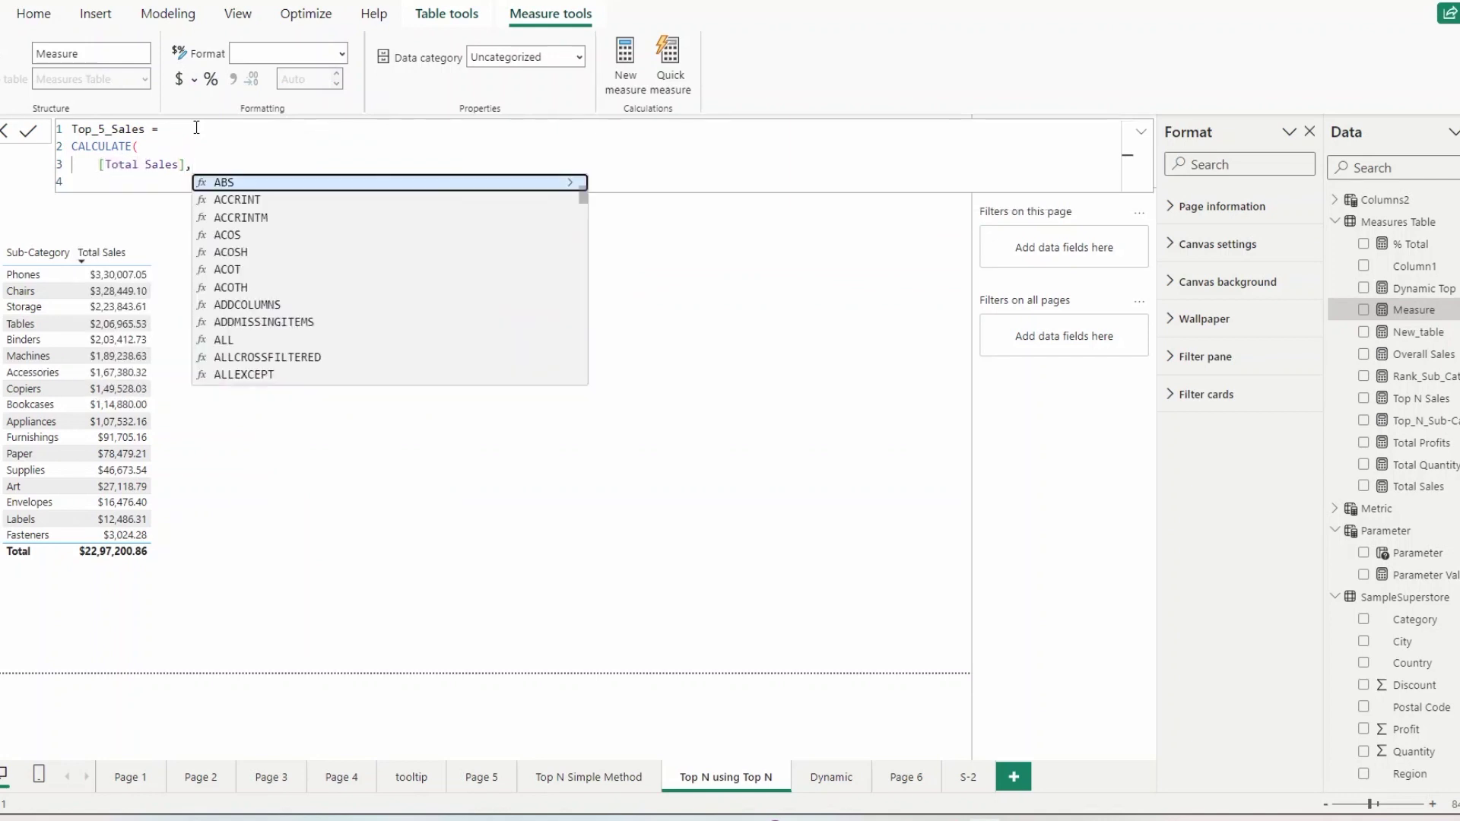
key("shift+Return")
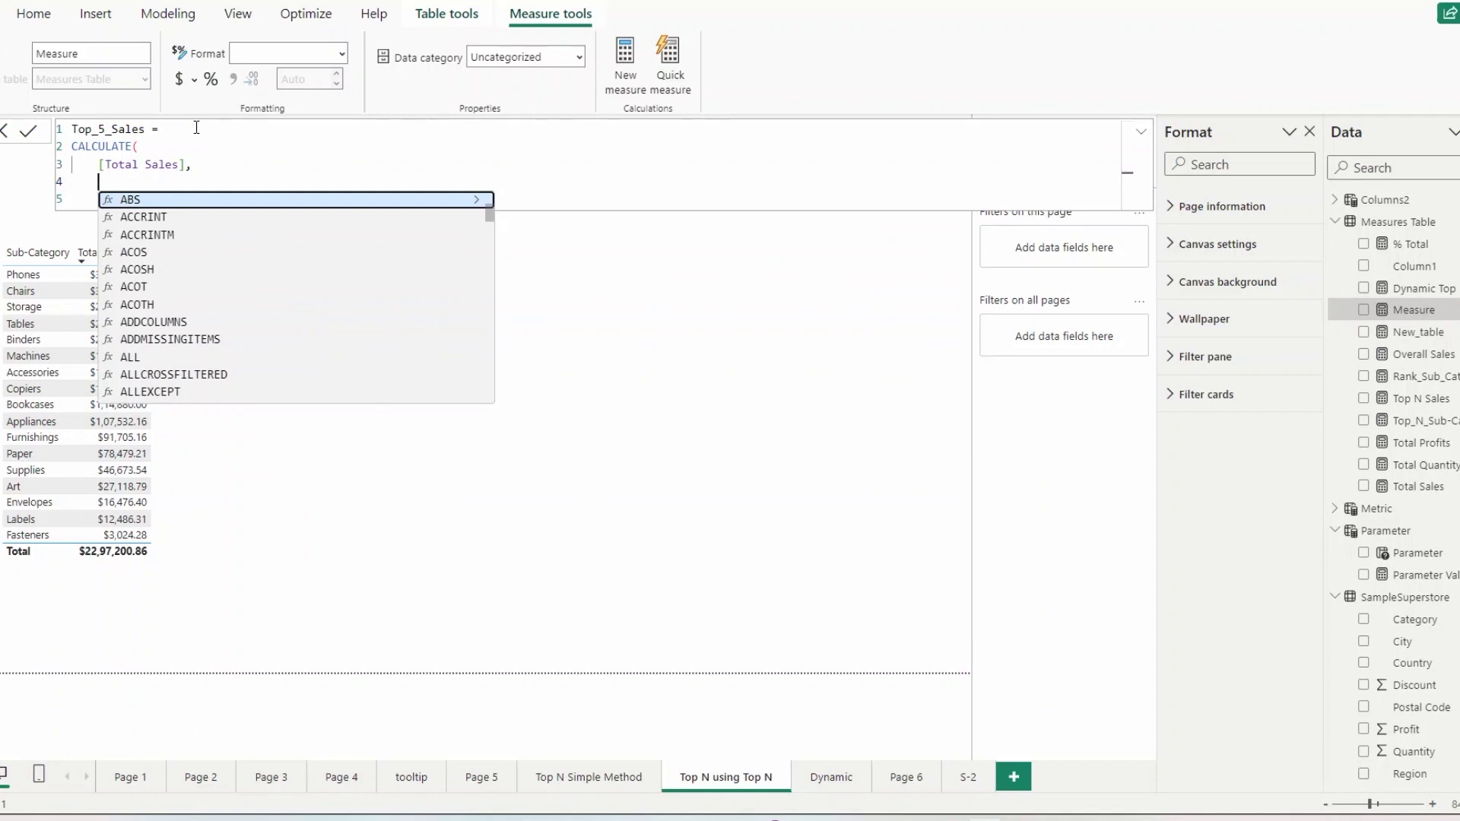
type("top")
key("Down")
key("Tab")
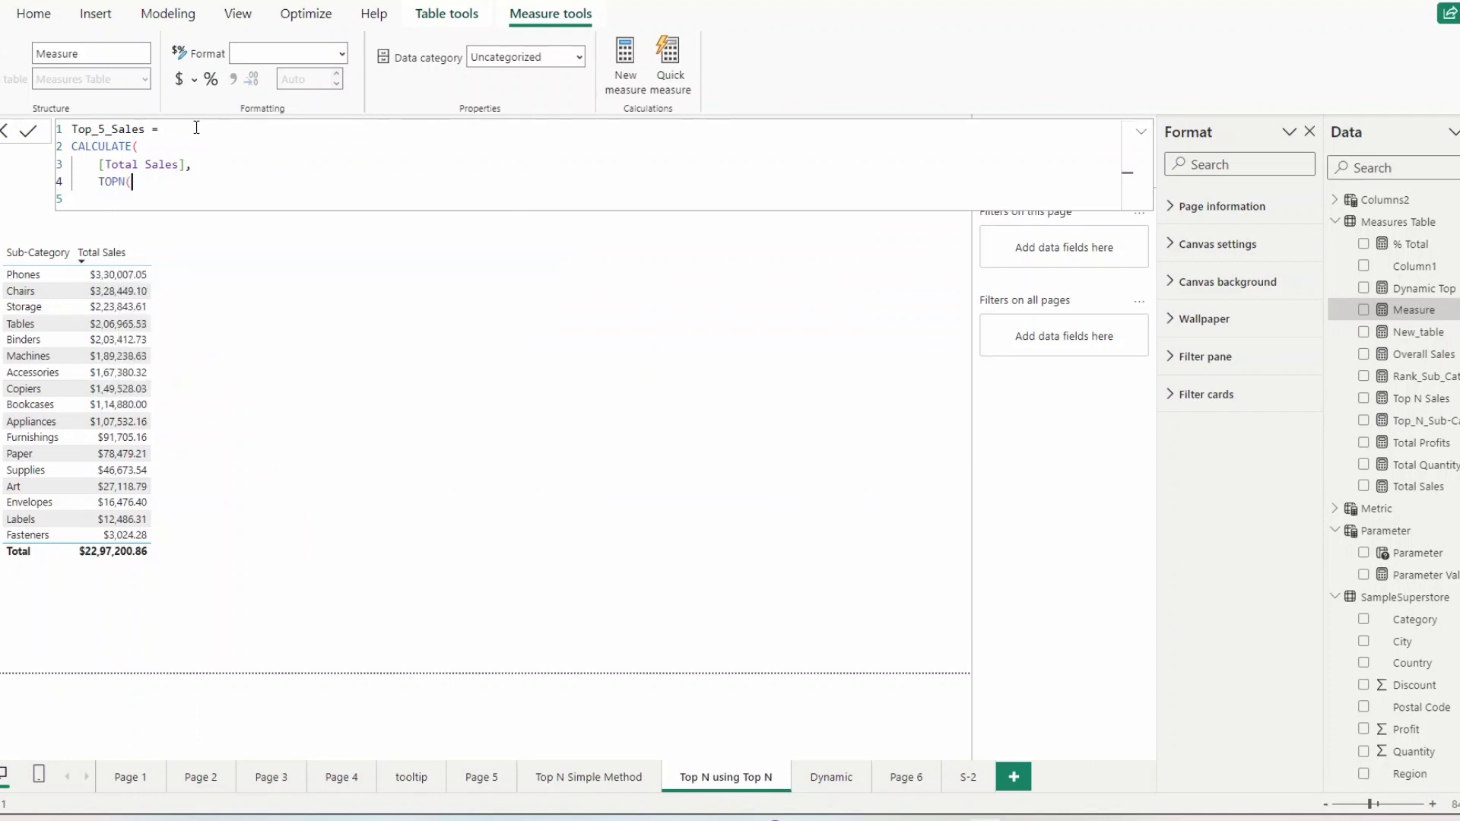
key("shift+Return")
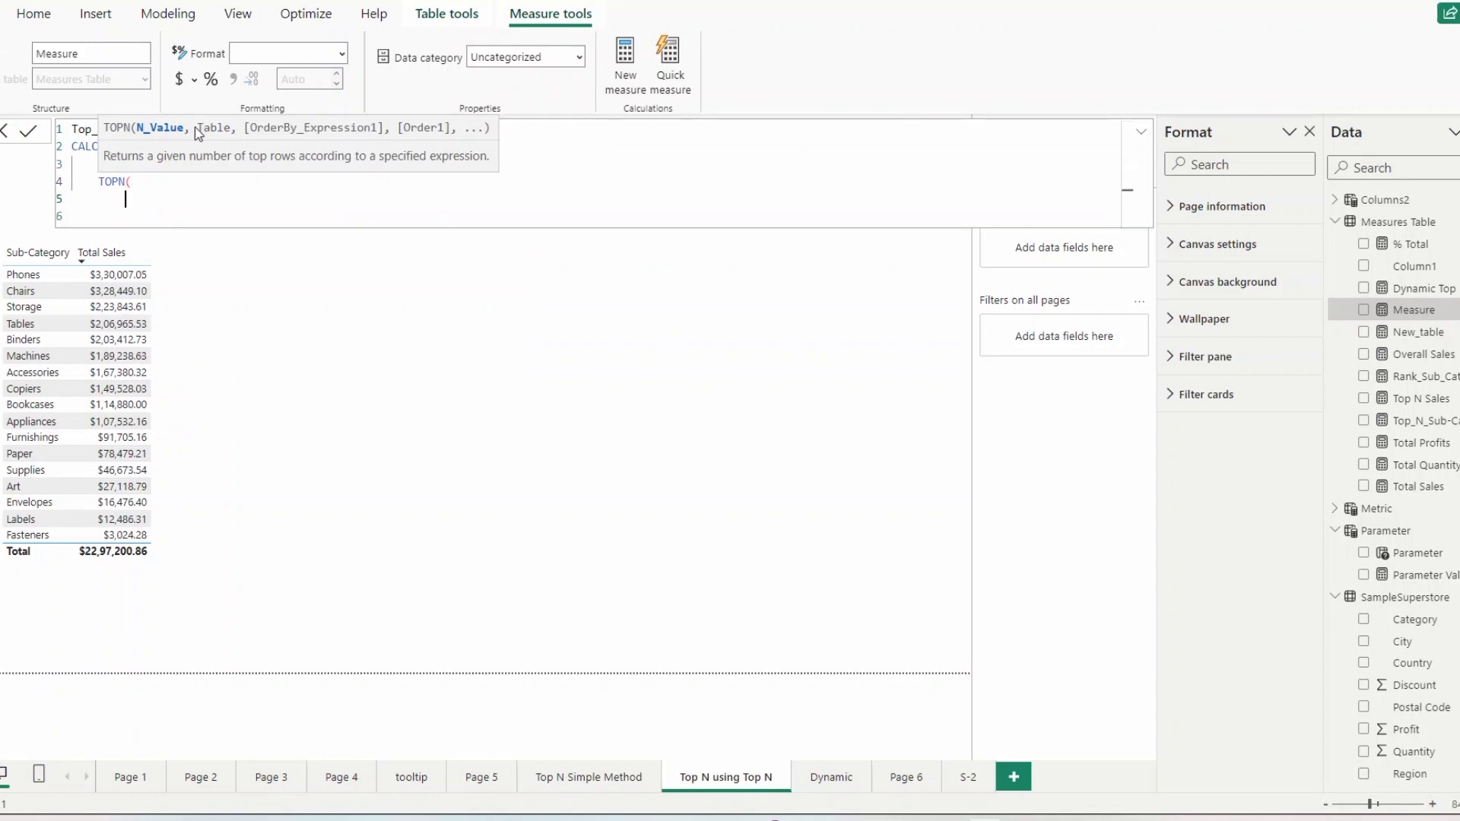
type("5,")
key("shift+Return")
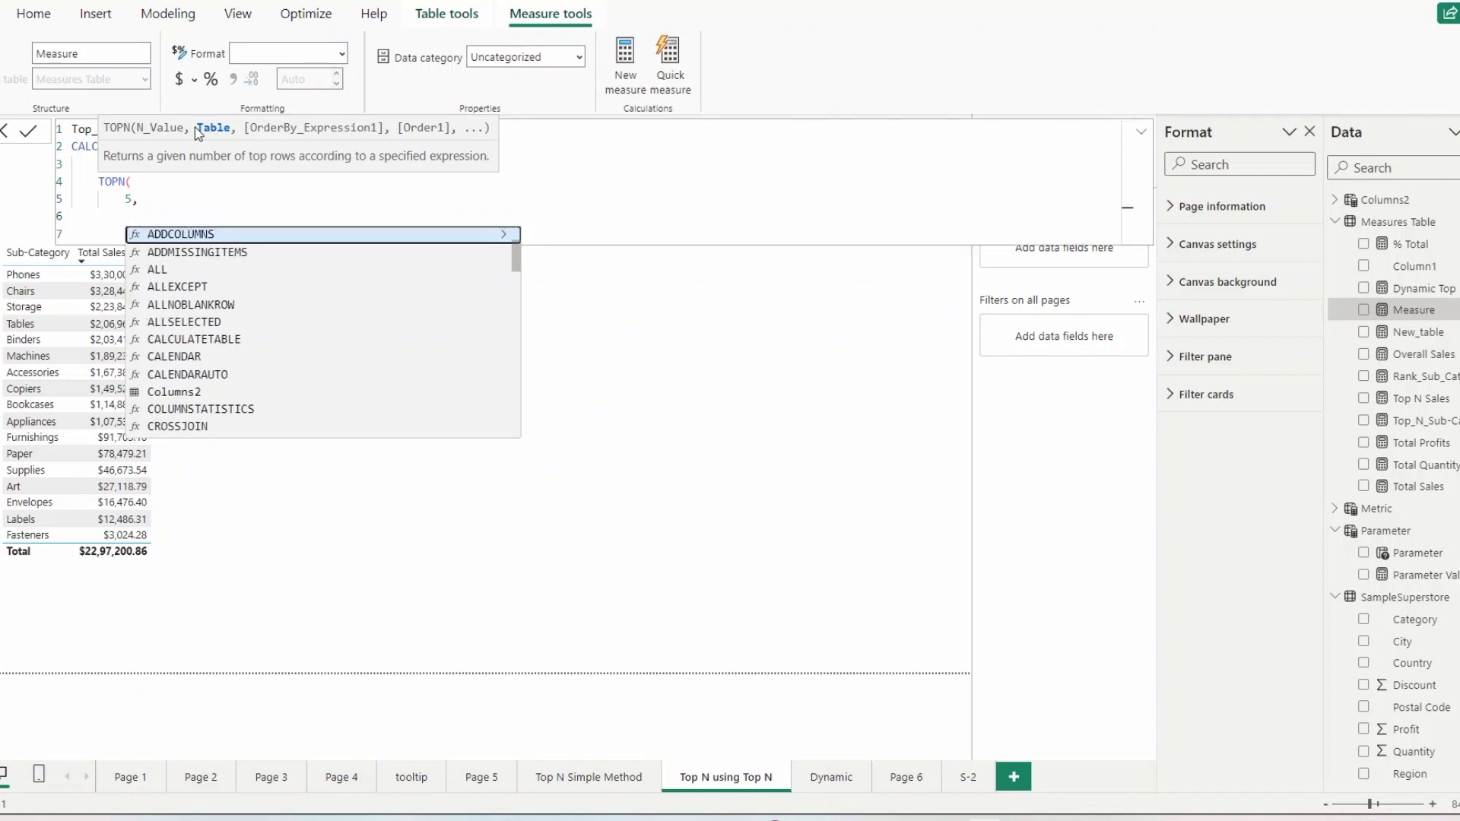
Step: Enter ALL(SampleSuperstore[Sub-Category]), as the table argument of TOPN and start a new line
type("A")
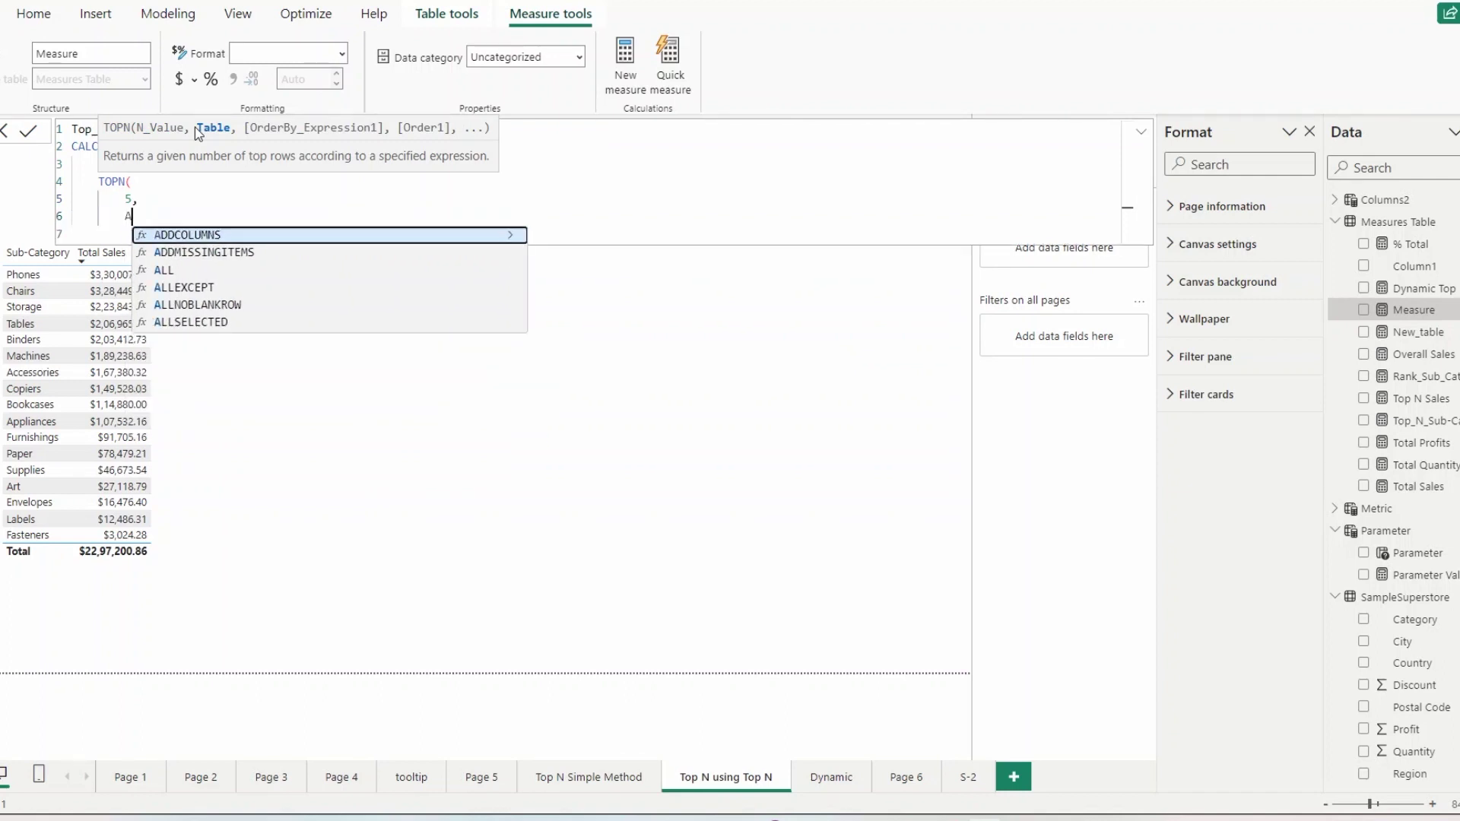
type("LL(")
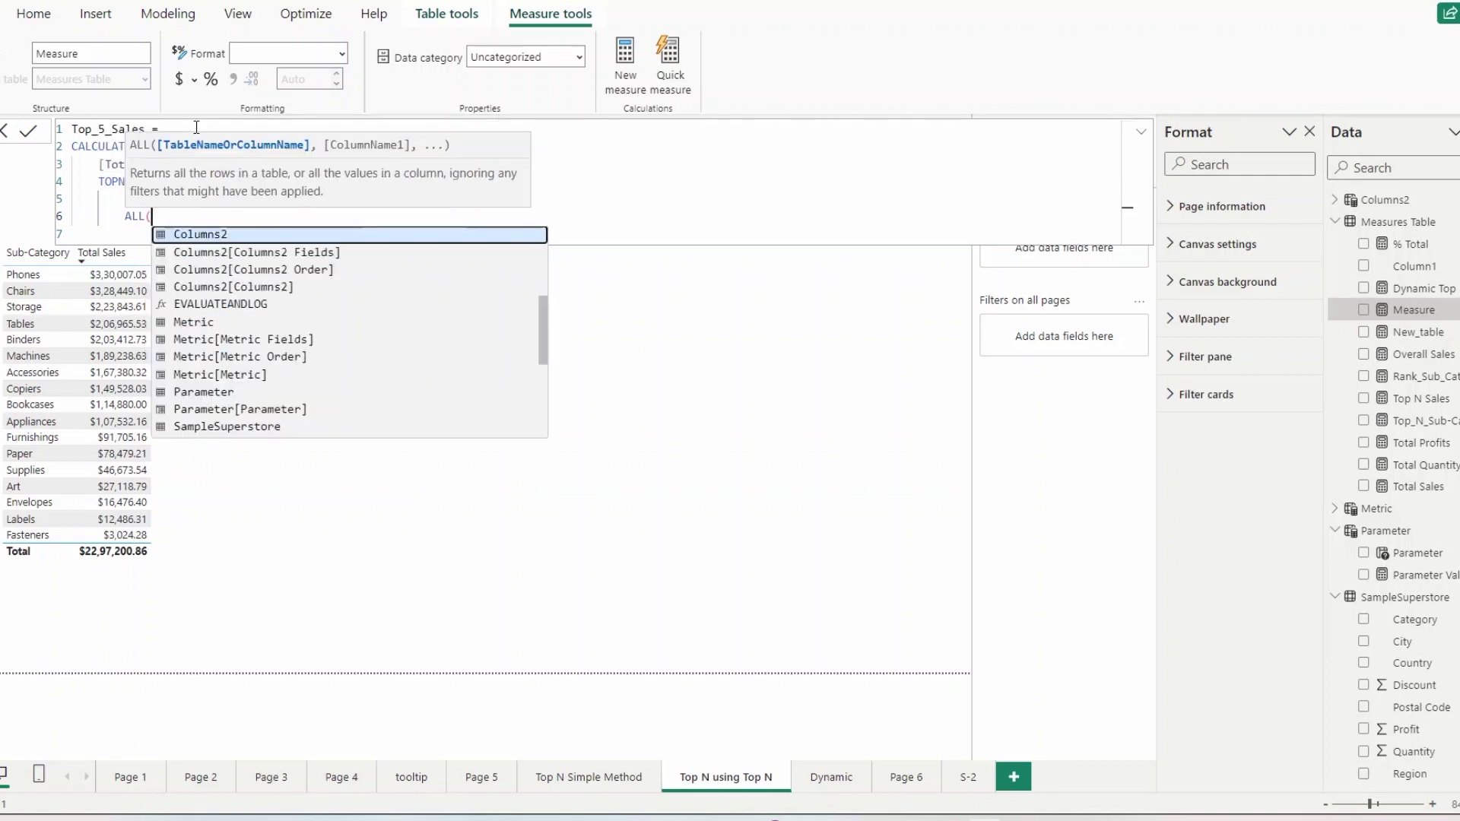
type("sub")
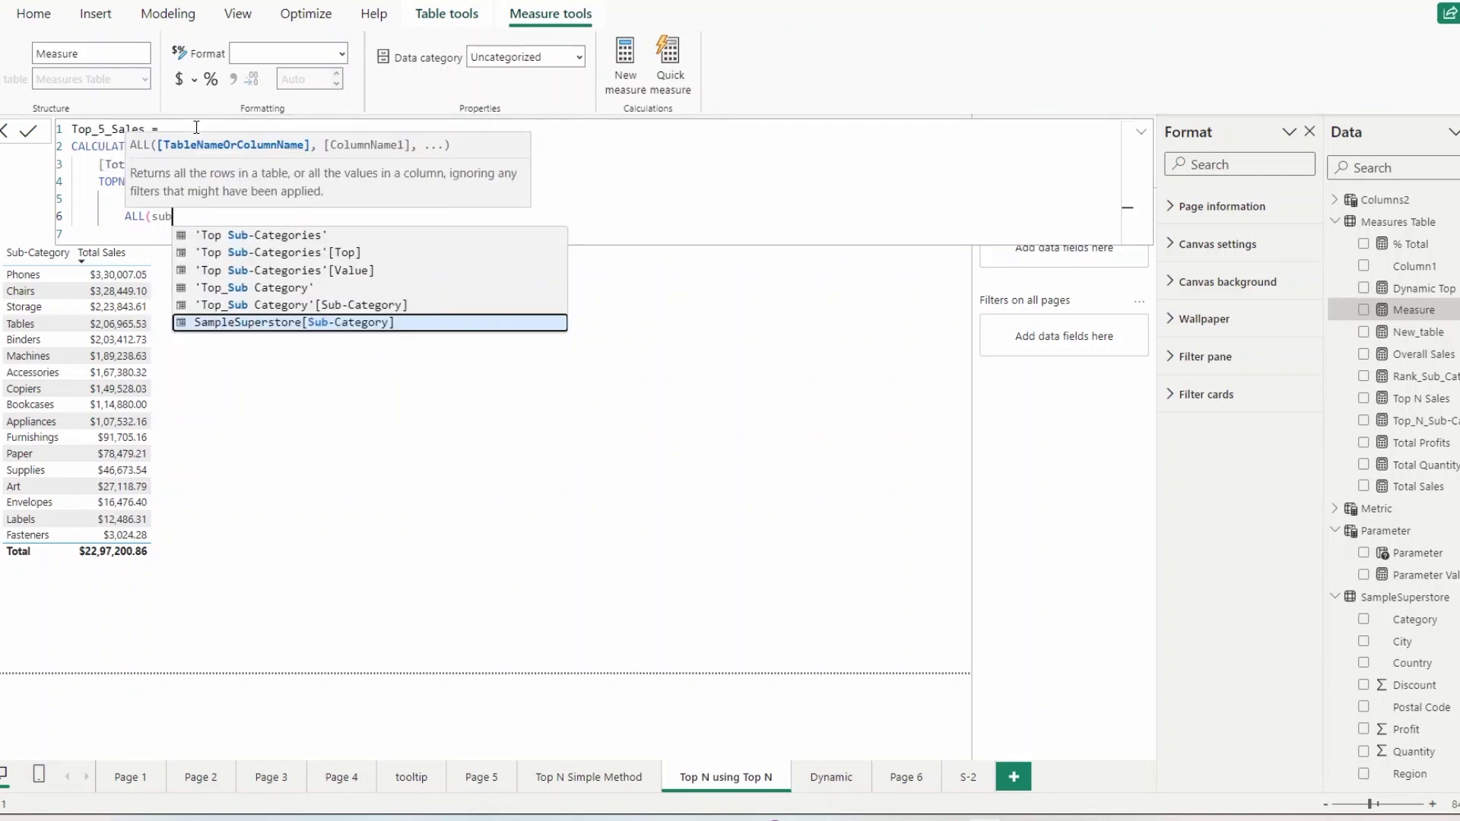
key("Tab")
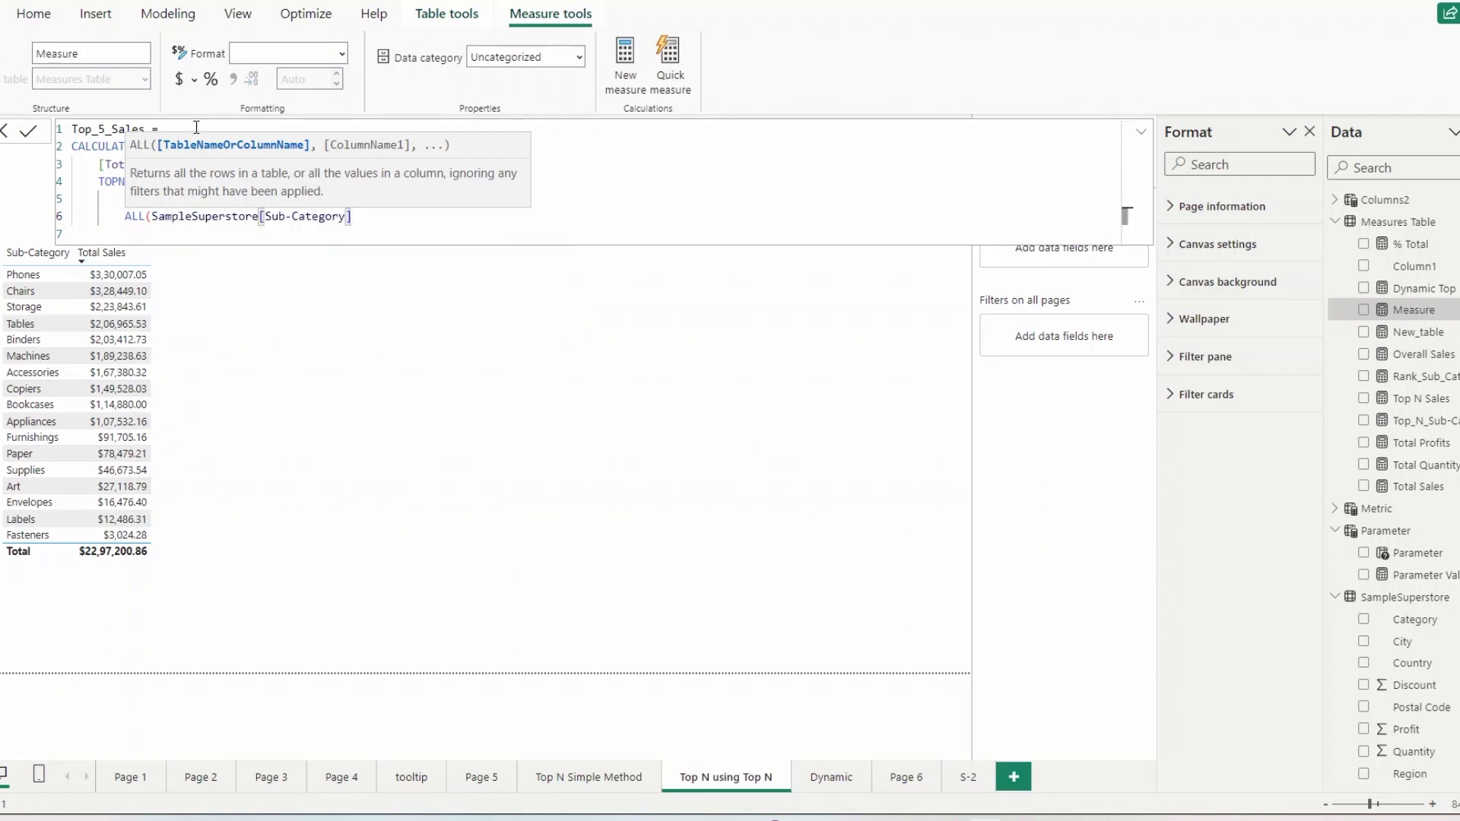
type("),")
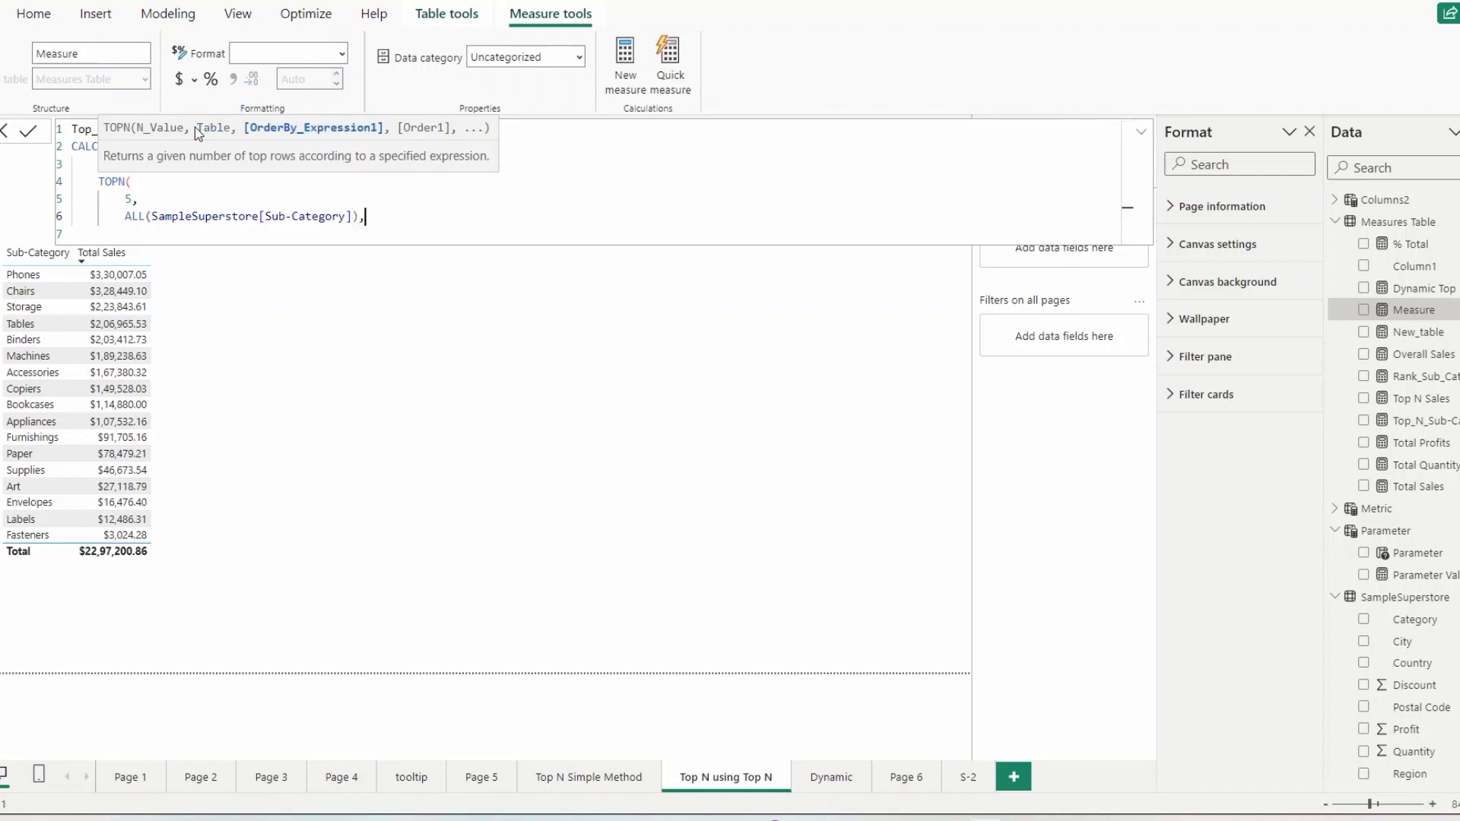
key("Return")
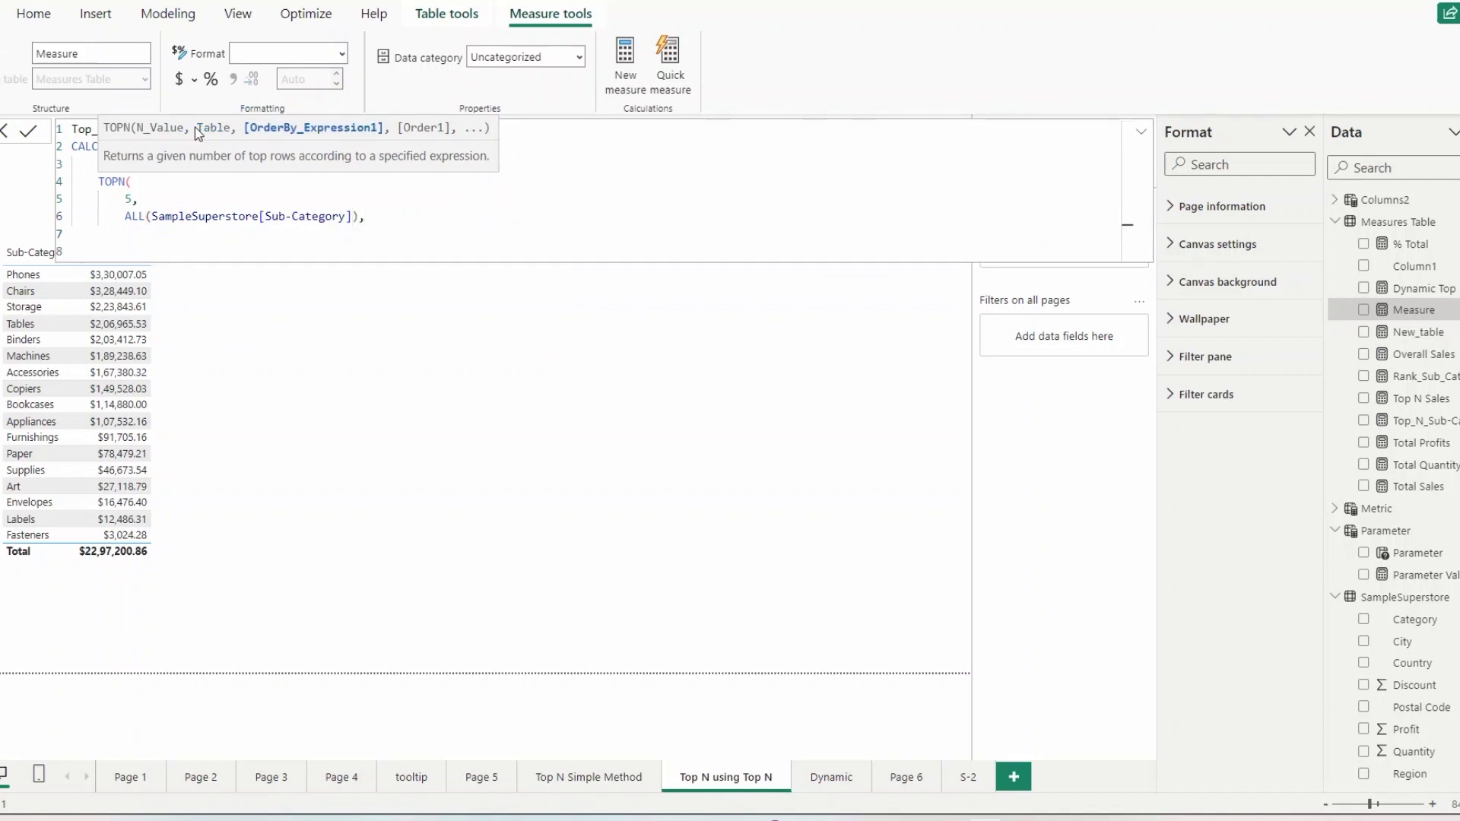
Step: Enter [Total Sales], as the order-by expression of TOPN and start a new line
type("[toal")
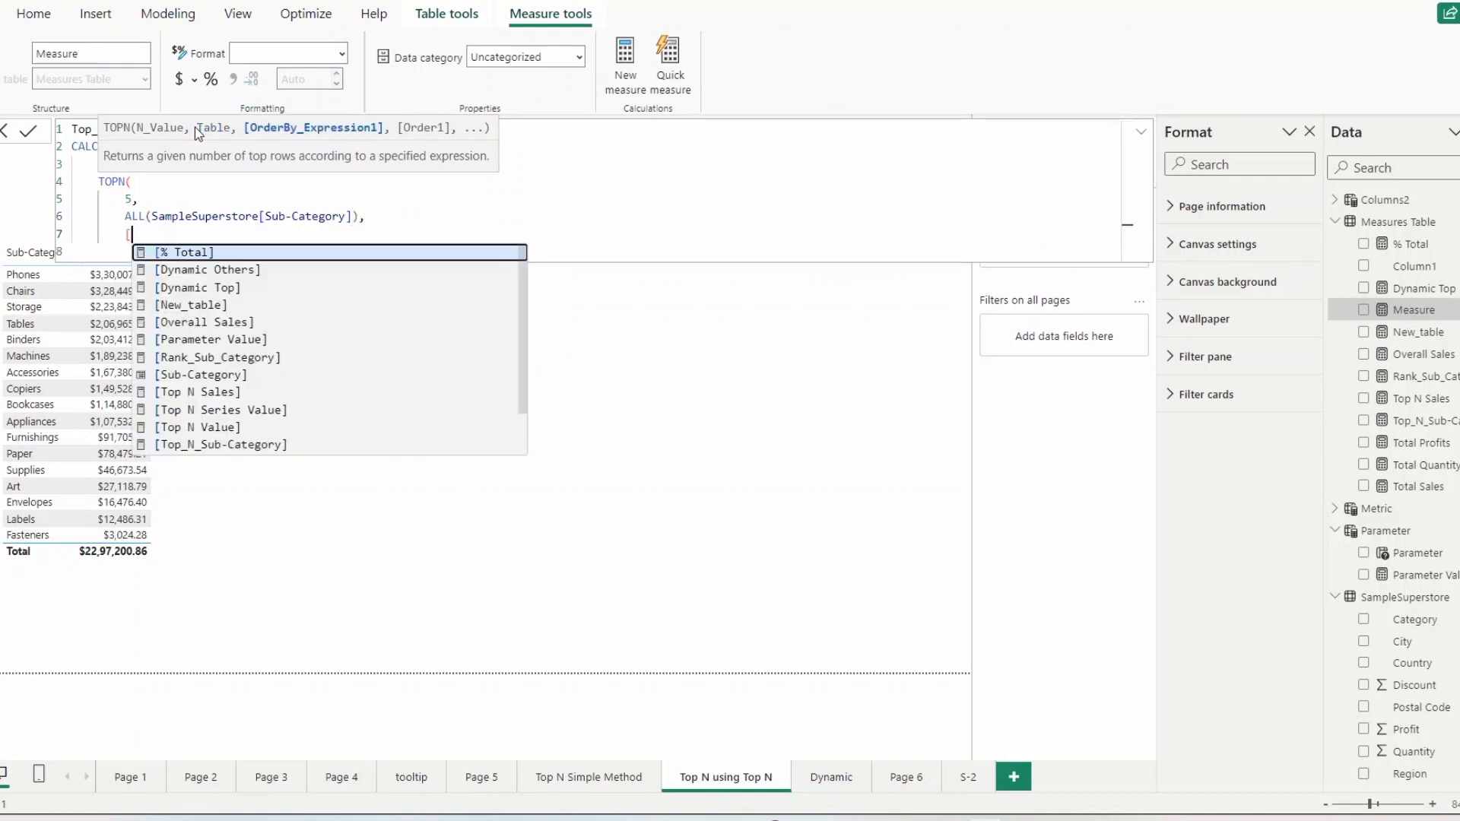
key("BackSpace")
key("BackSpace")
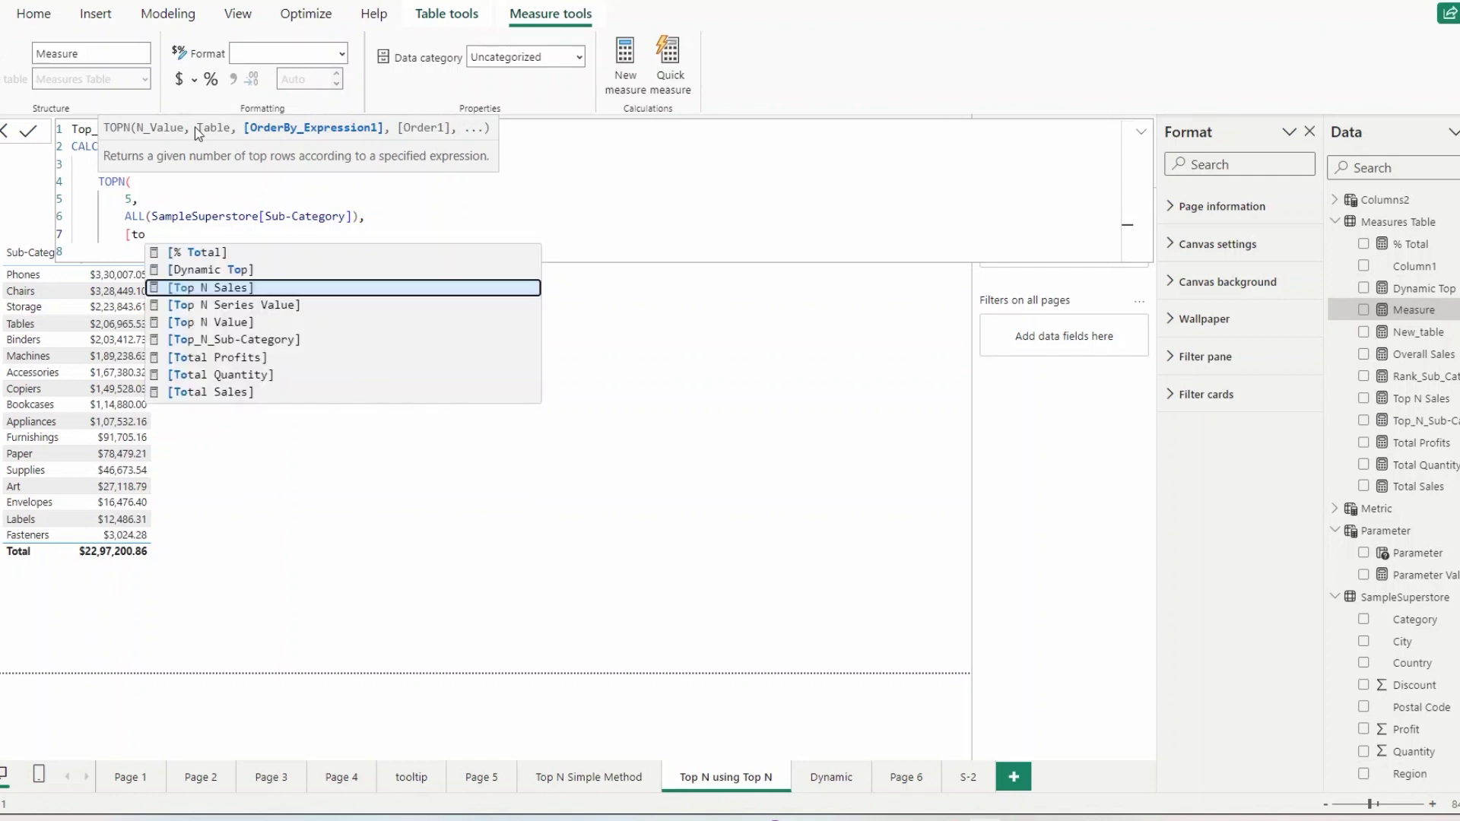
type("tal")
key("Down")
key("Down")
key("Tab")
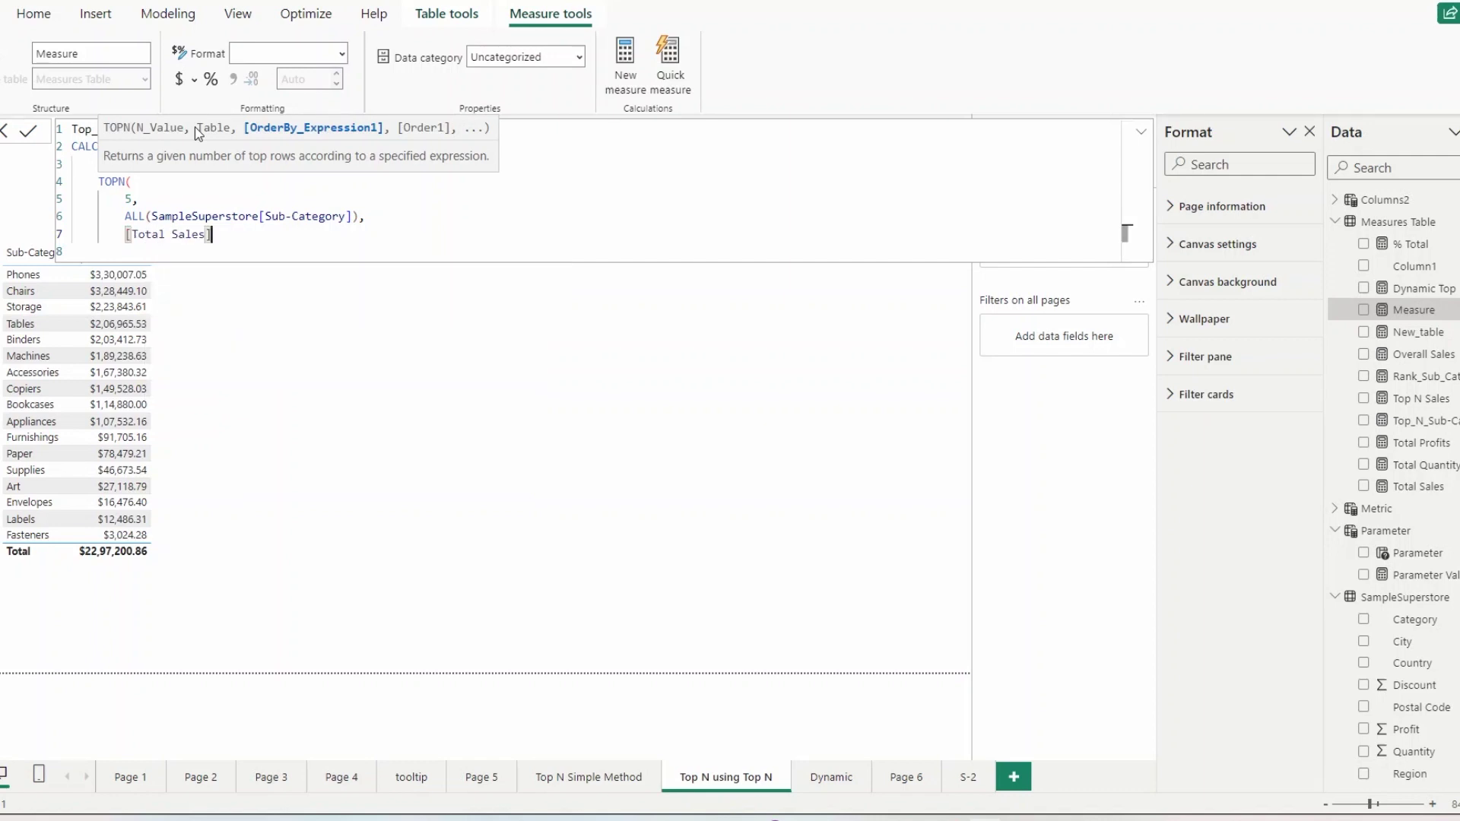
type(",")
key("shift+Return")
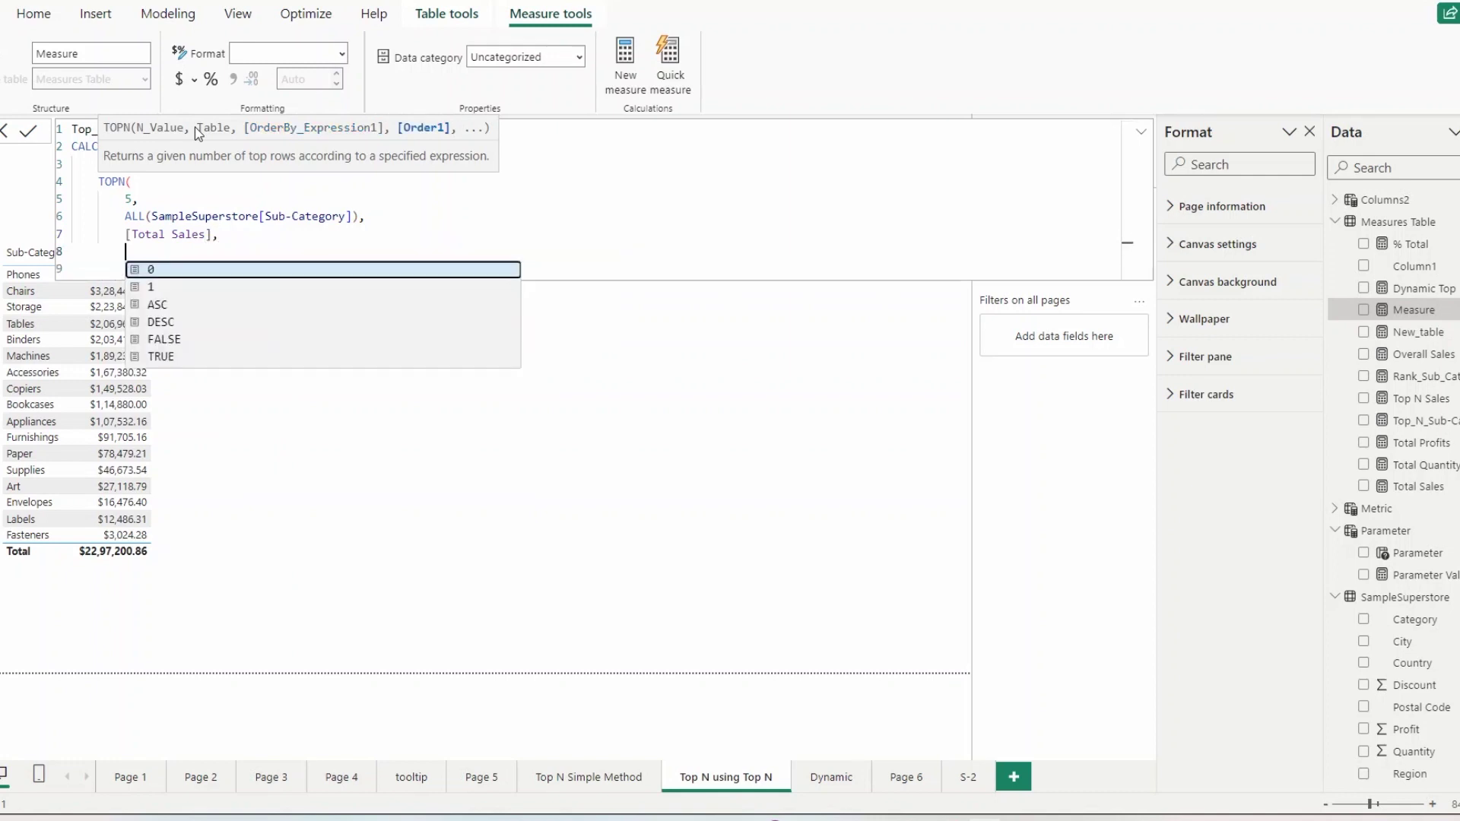
Step: Set the TOPN order to DESC, close the function with ), on its own line and start another line
key("Down")
key("Down")
key("Down")
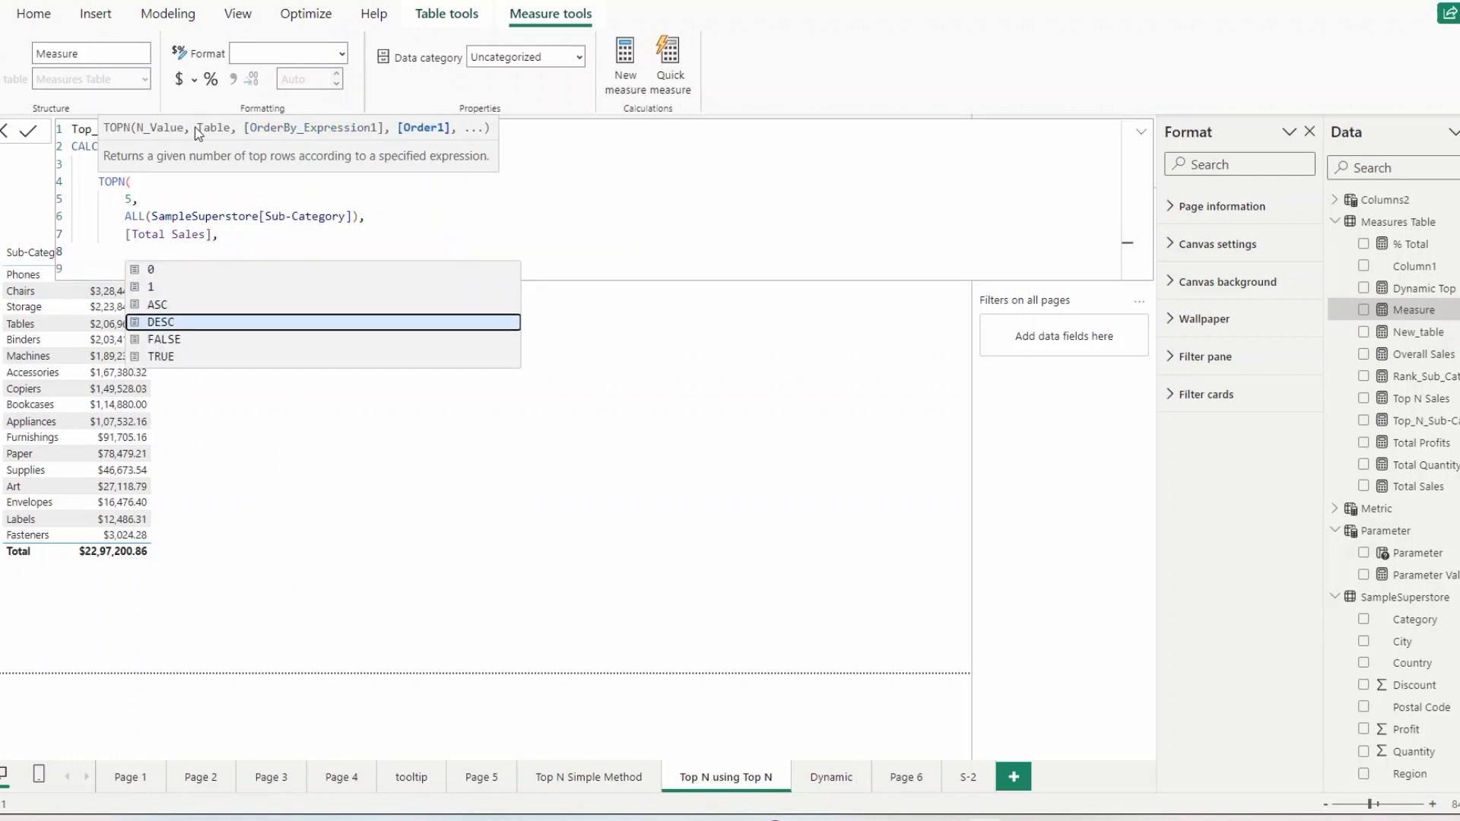
key("Tab")
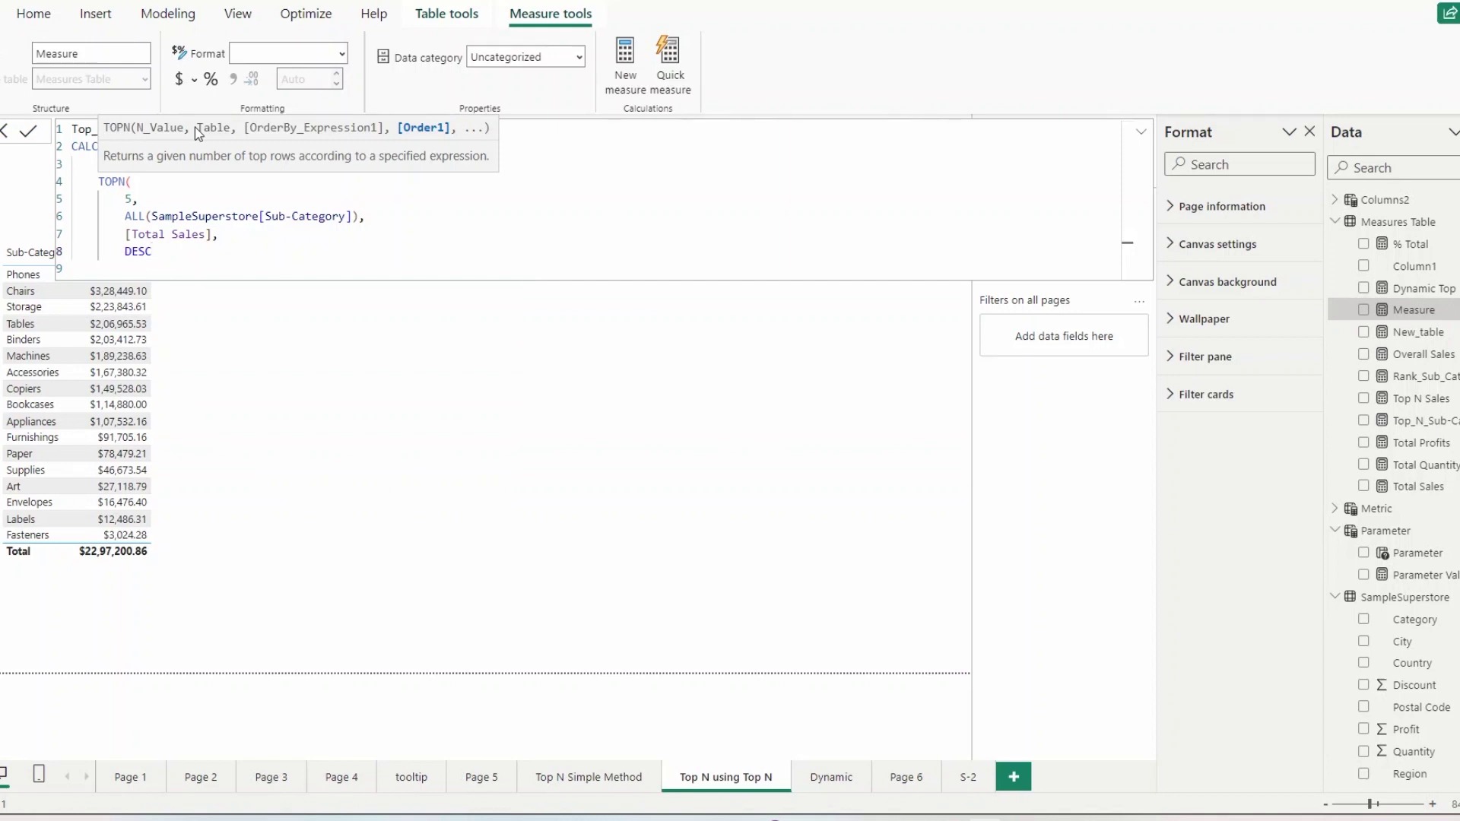
key("shift+Return")
type(")")
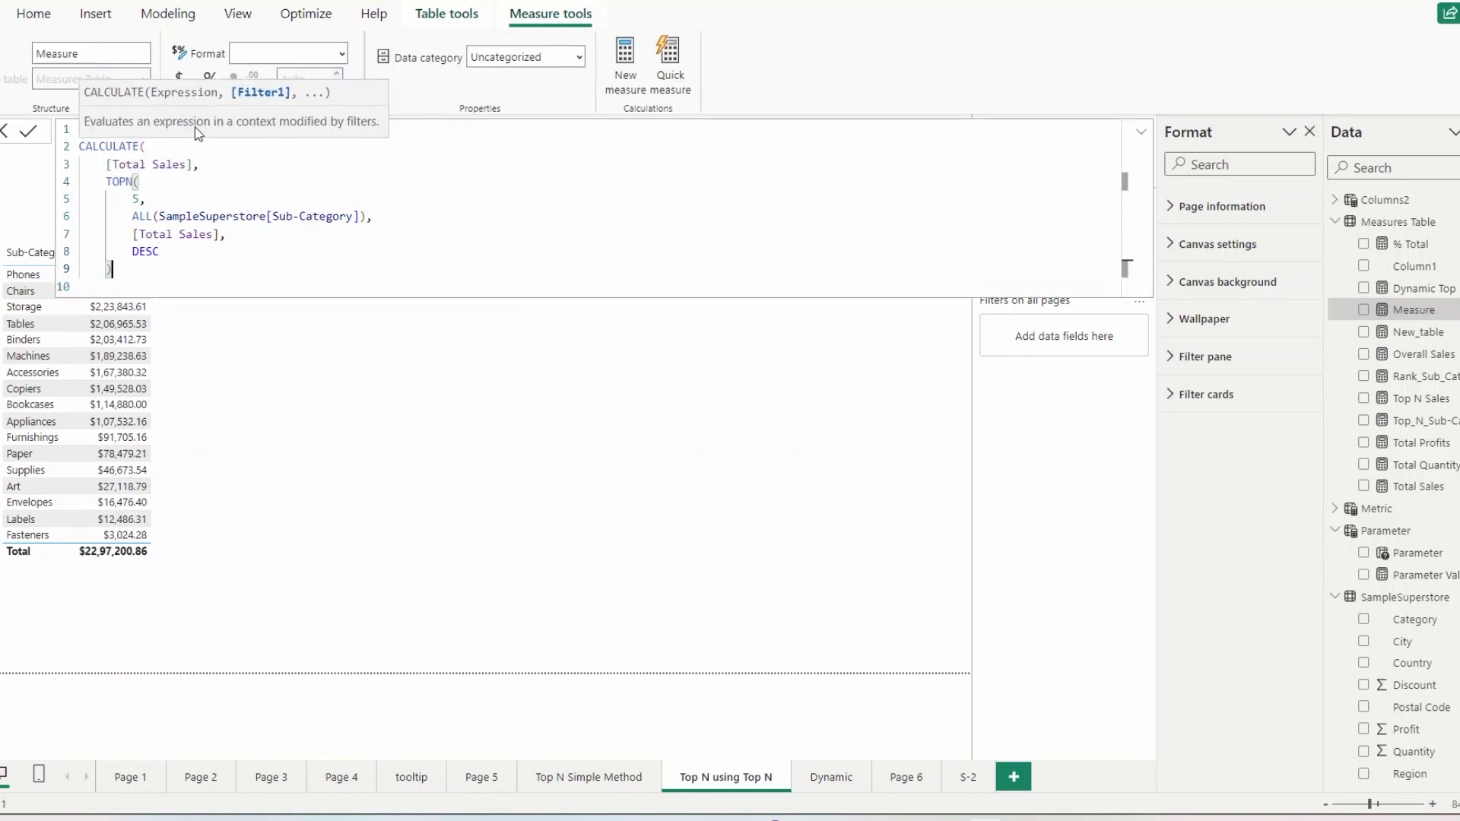
type(",")
key("shift+Return")
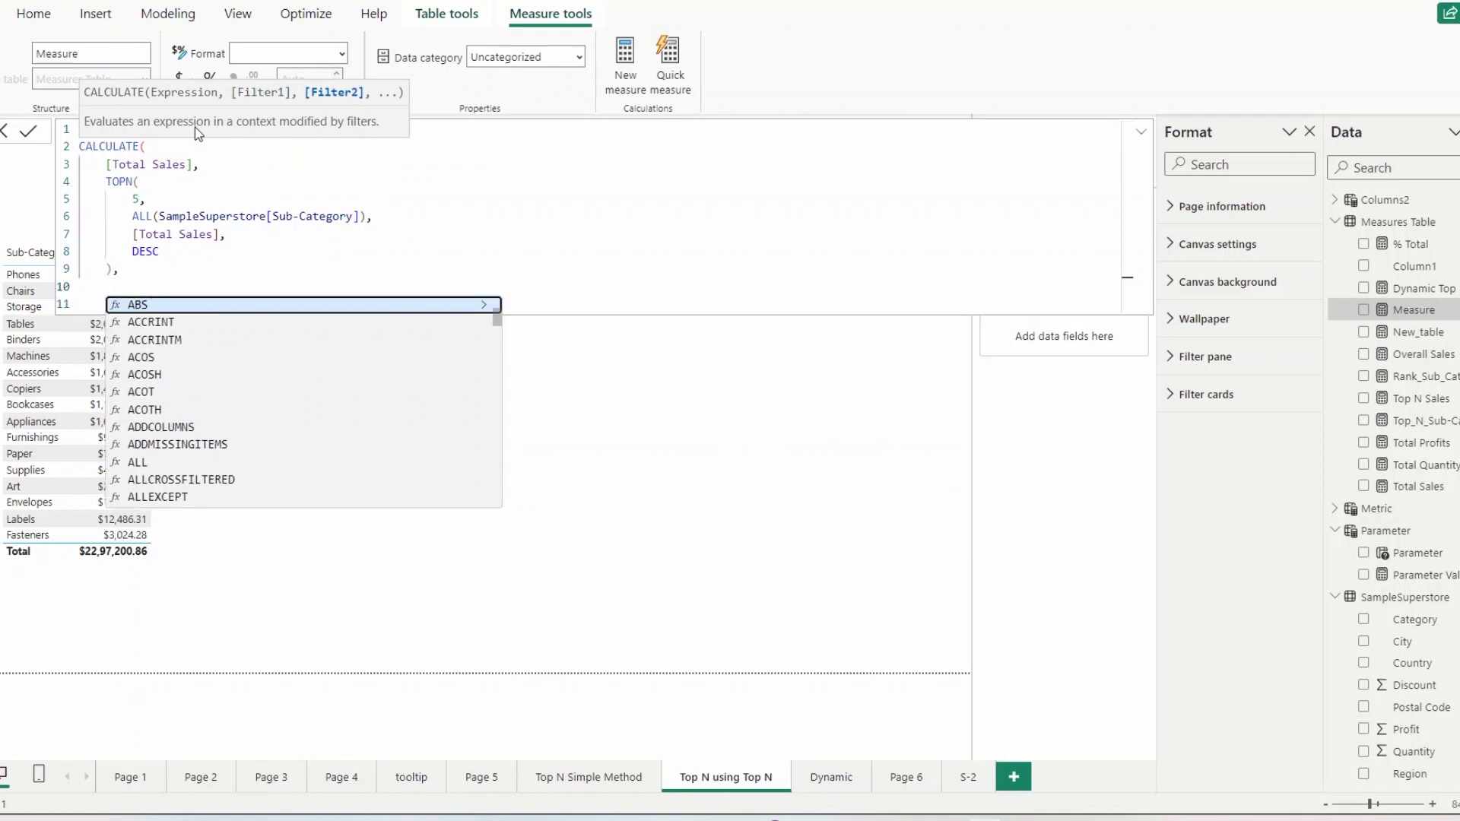
Step: Add VALUES(SampleSuperstore[Sub-Category]) as the second filter argument and close CALCULATE on a new line
type("VALUES(")
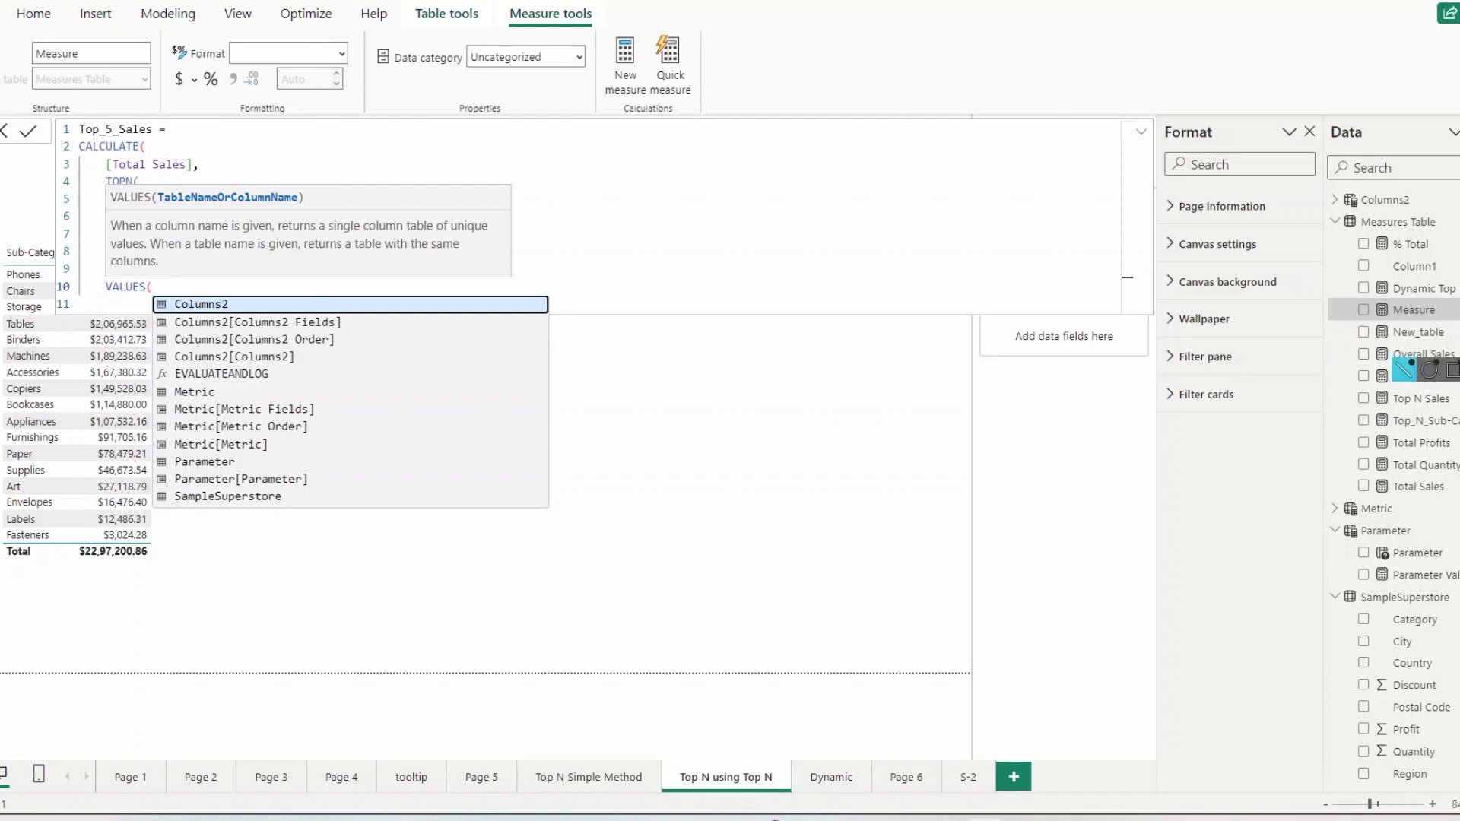
type("Sub")
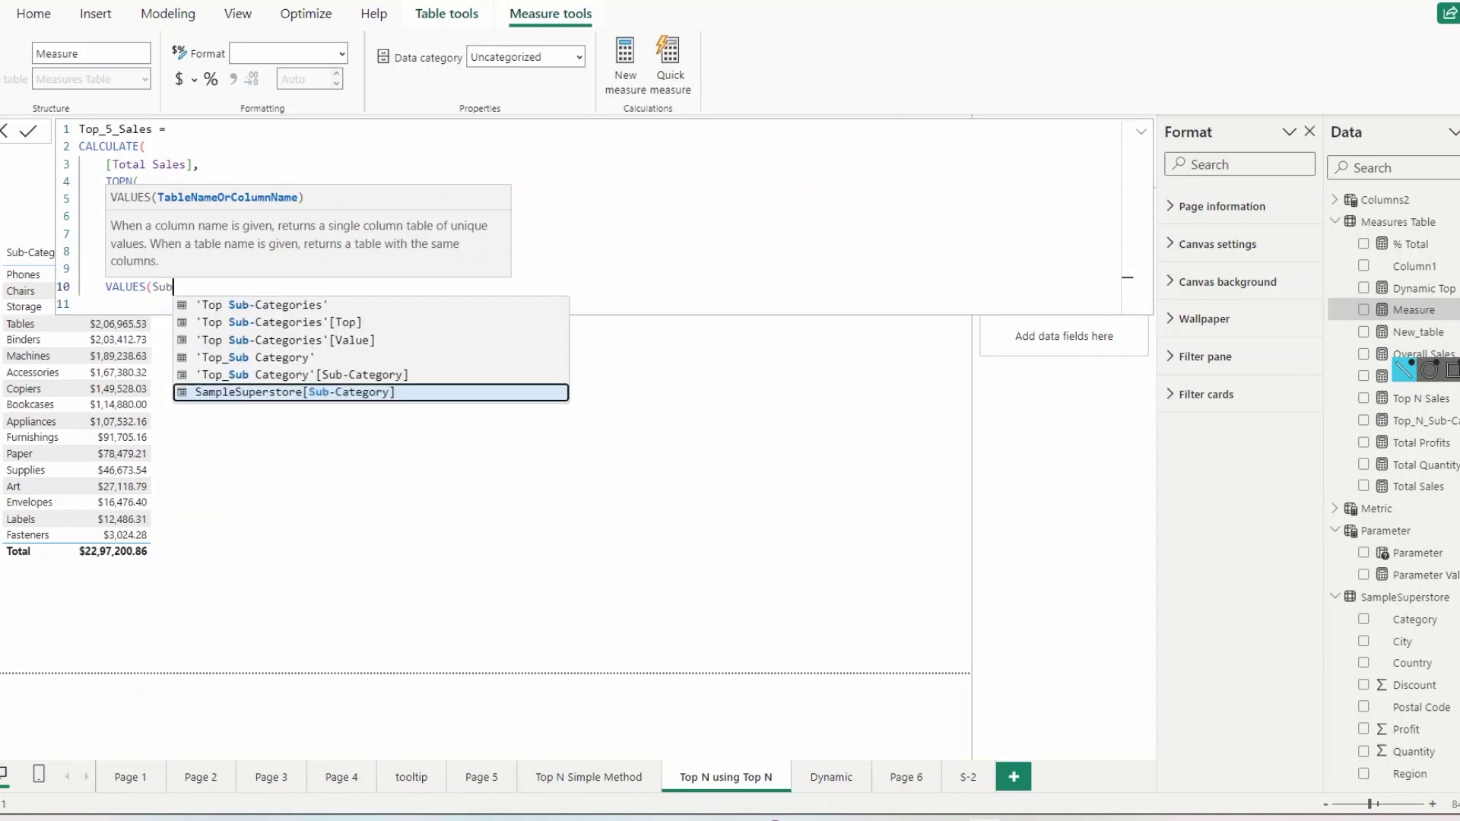
key("Tab")
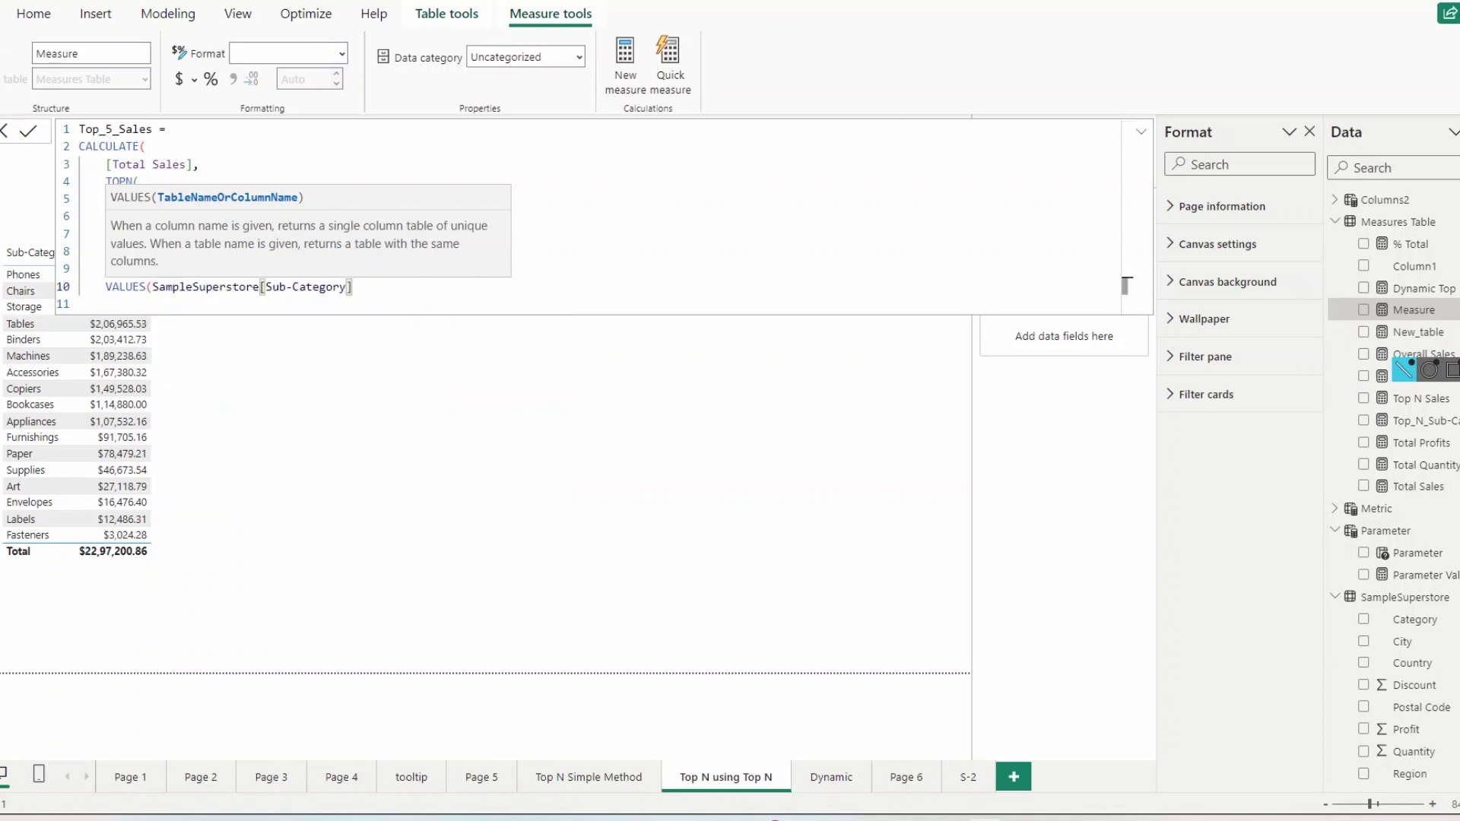
type(")")
key("Return")
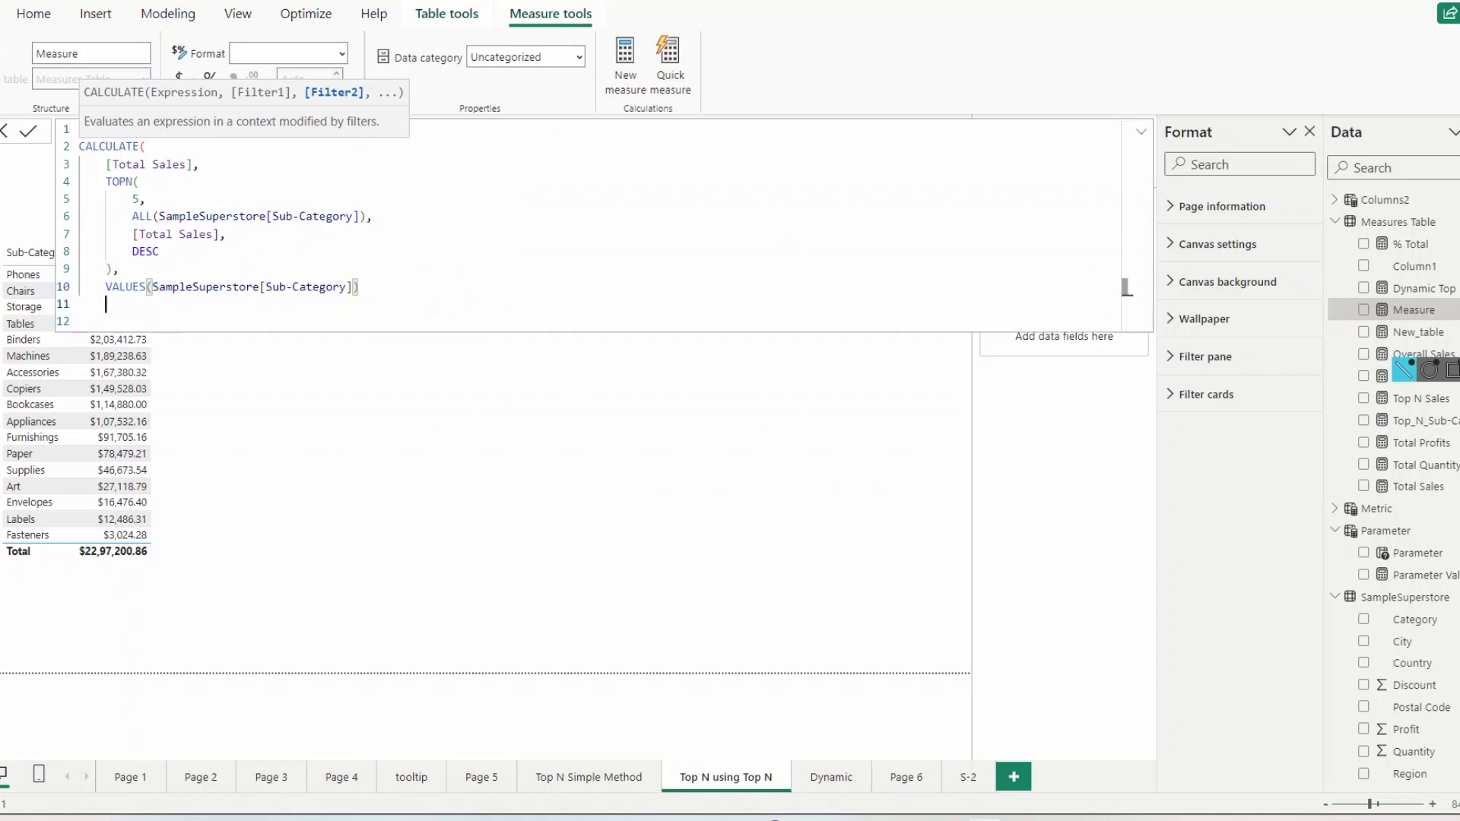
type(")")
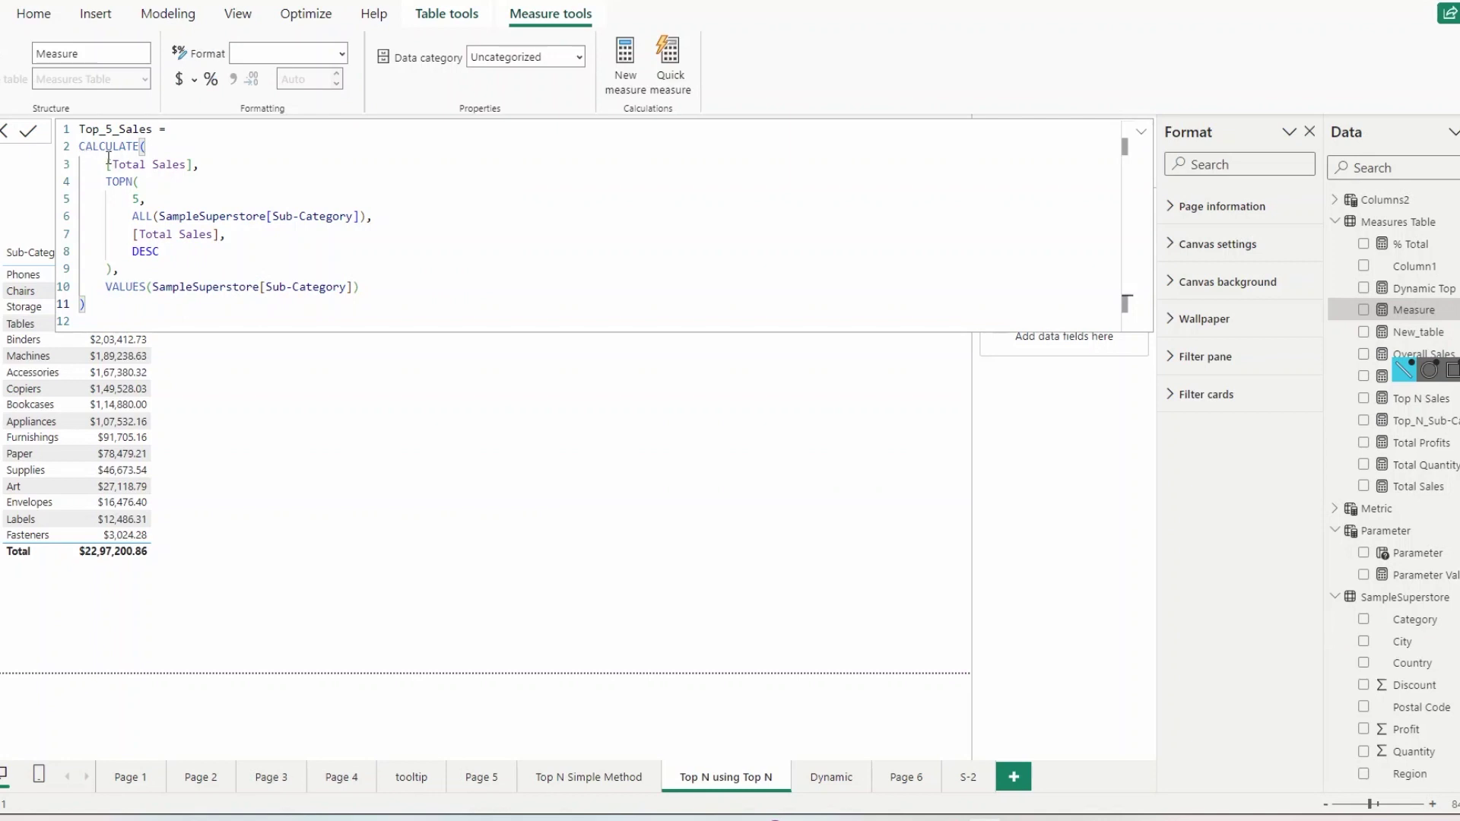
Step: Review the [Total Sales] expression and the TOPN and VALUES filter arguments in the Top_5_Sales formula
left_click_drag(106, 164, 193, 164)
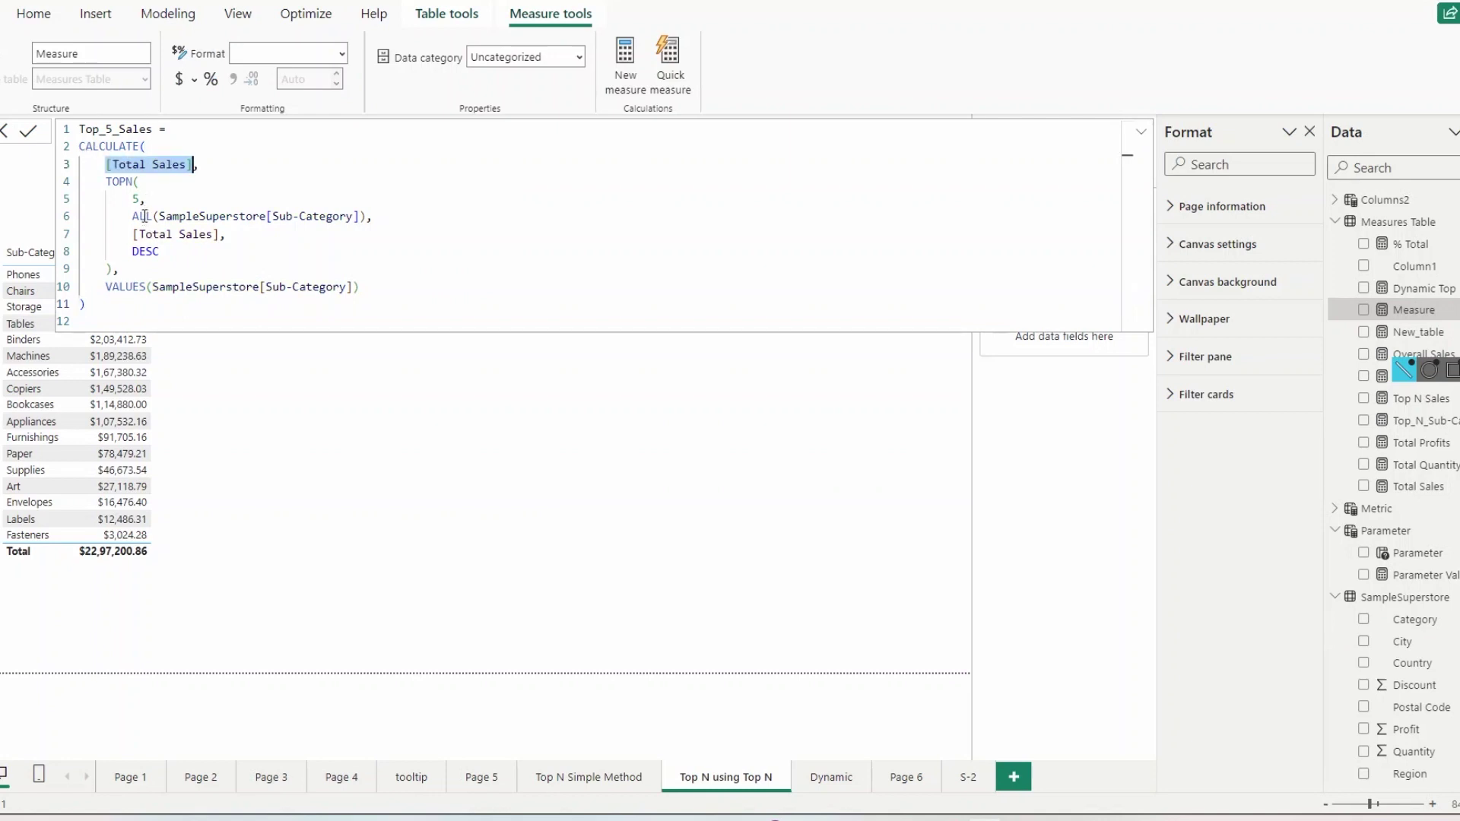
left_click_drag(106, 181, 139, 251)
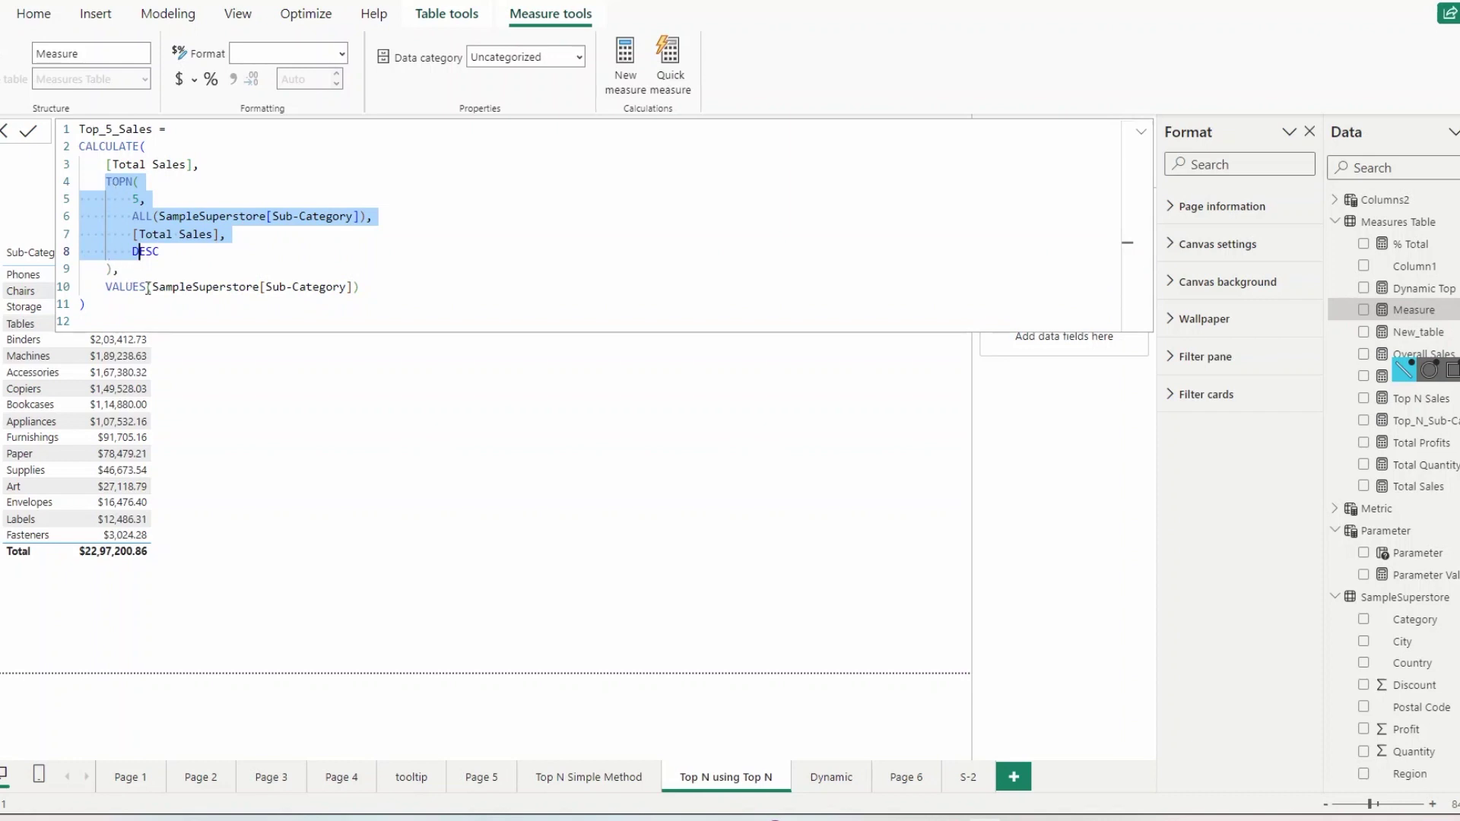
left_click_drag(112, 286, 153, 287)
left_click(255, 287)
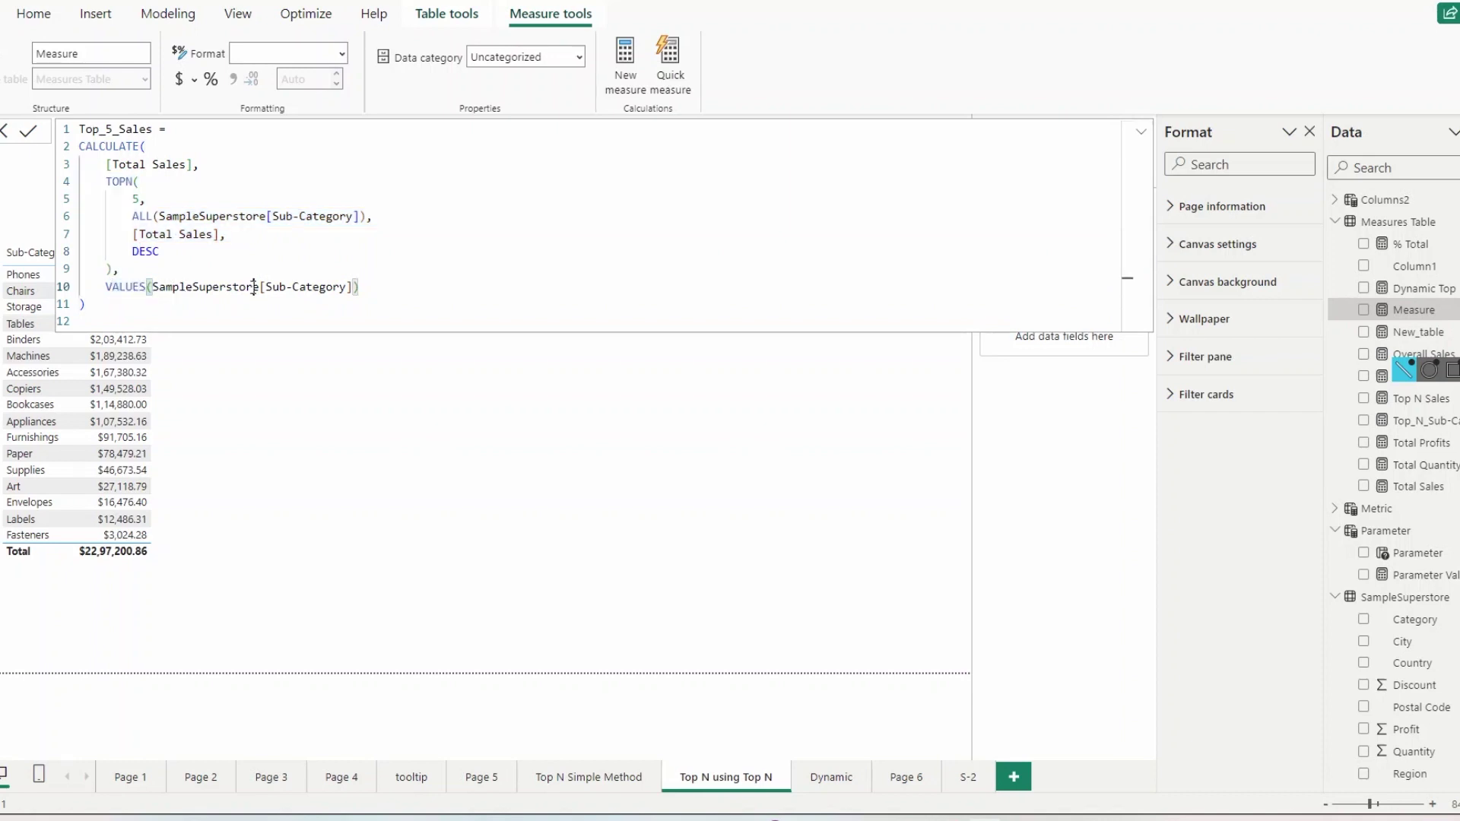
left_click_drag(101, 183, 114, 270)
left_click(124, 287)
left_click(270, 288)
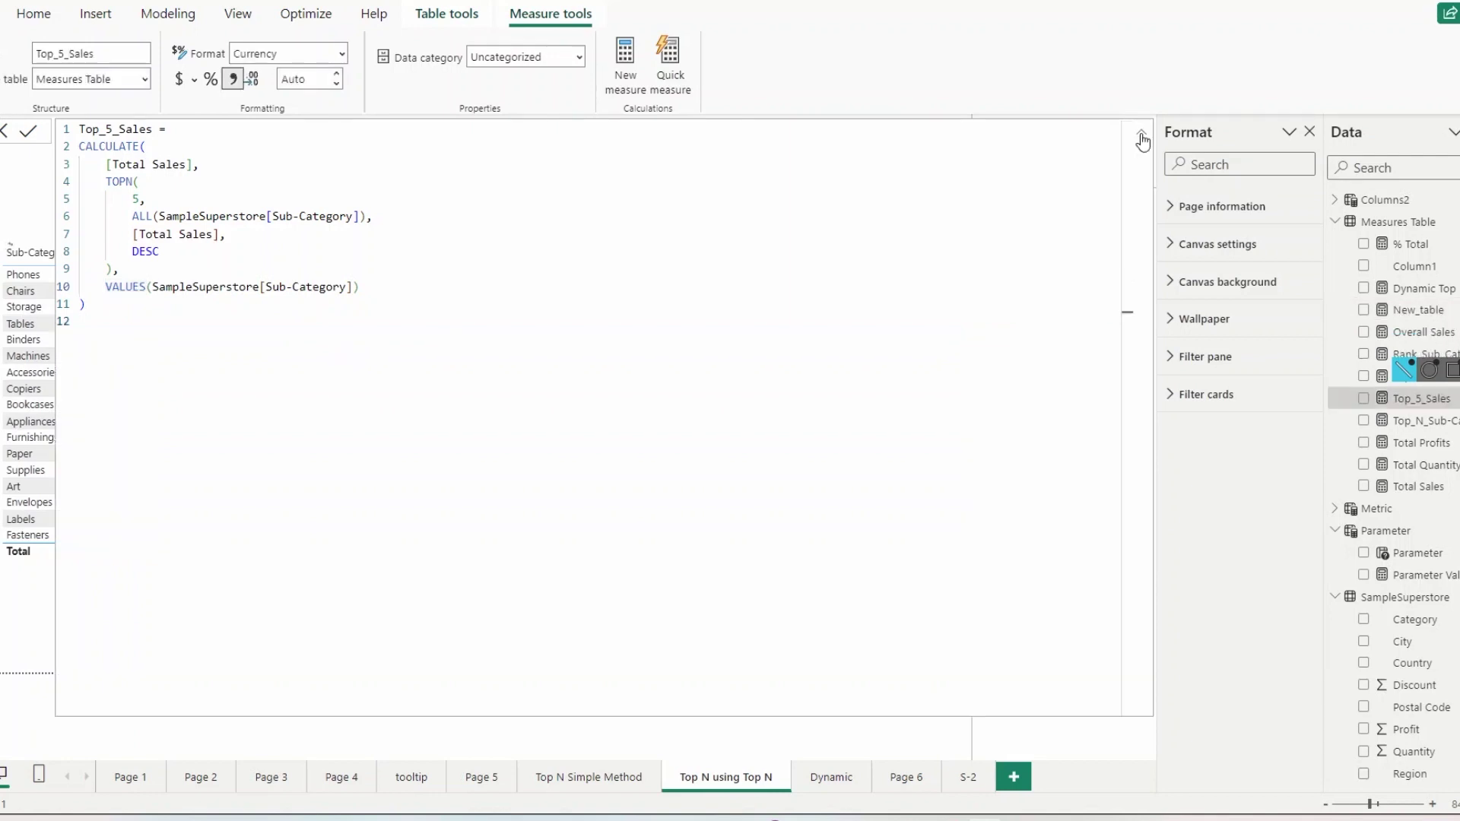
Step: Leave the formula editor and duplicate the Sub-Category and Total Sales table beside the original on the same page
left_click(469, 324)
left_click(161, 394)
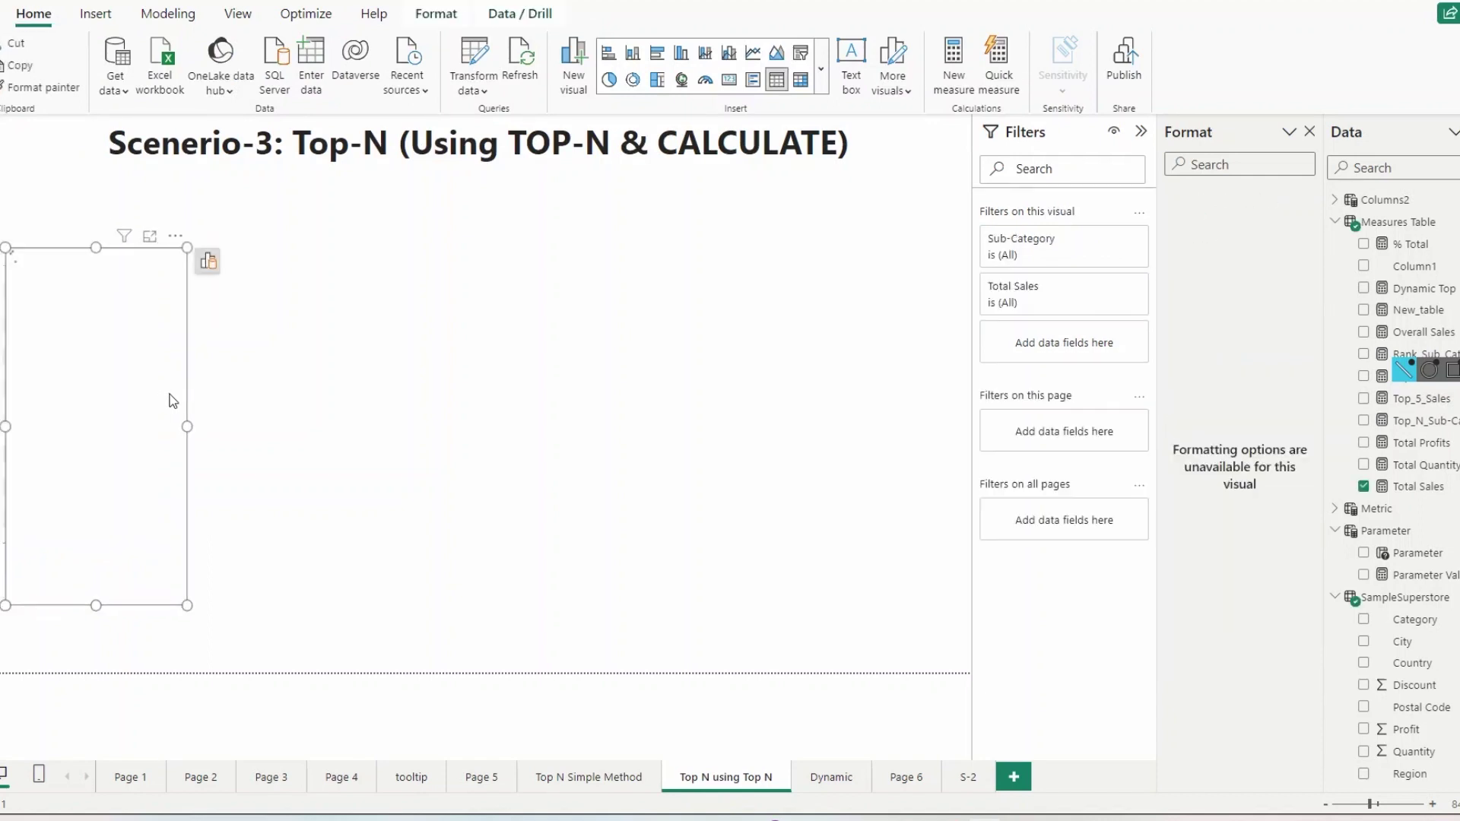
key("ctrl+c")
key("ctrl+v")
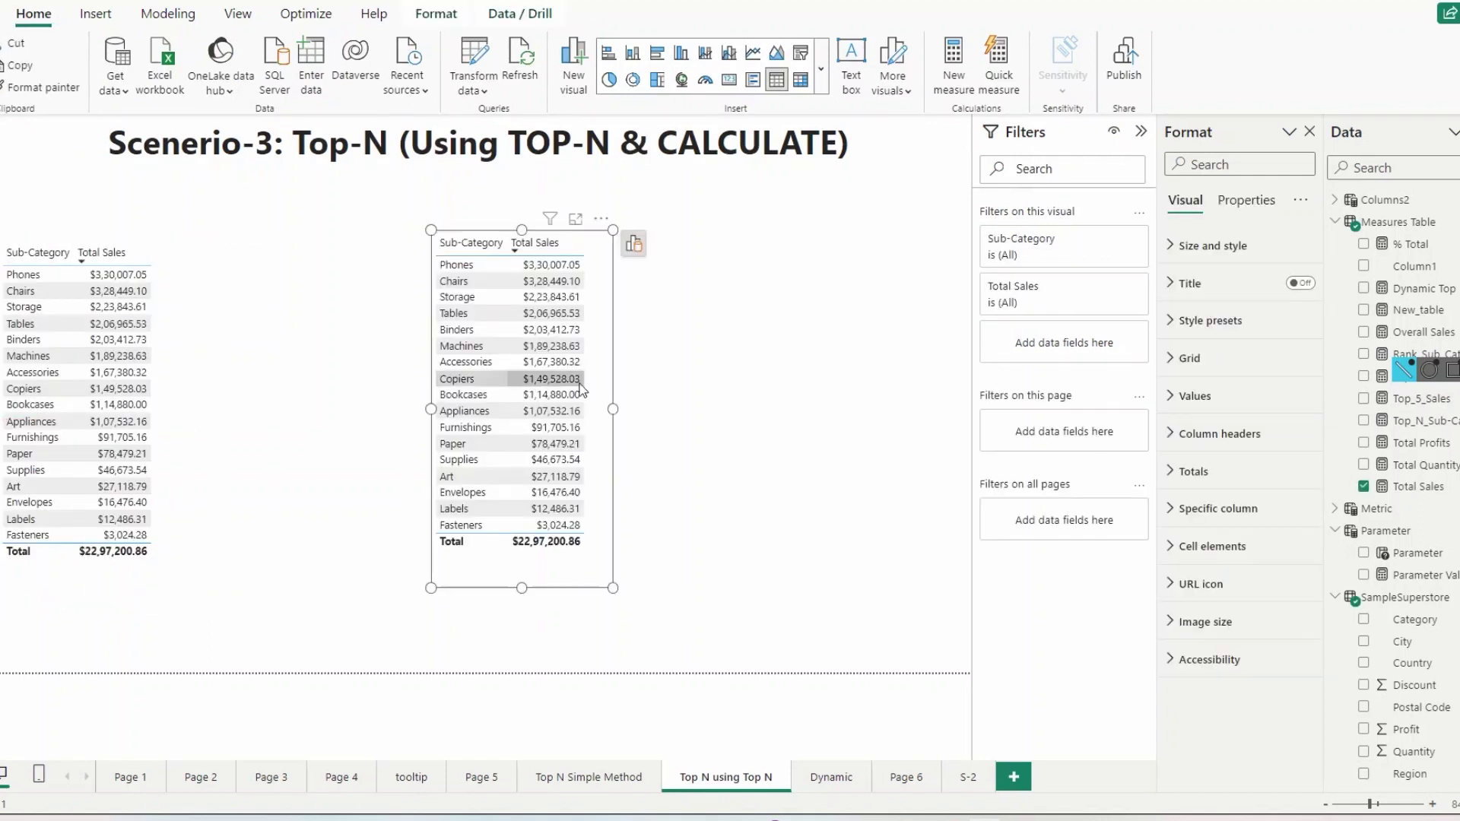
Step: Replace the Total Sales column in the duplicated table with the Top_5_Sales measure
left_click(633, 243)
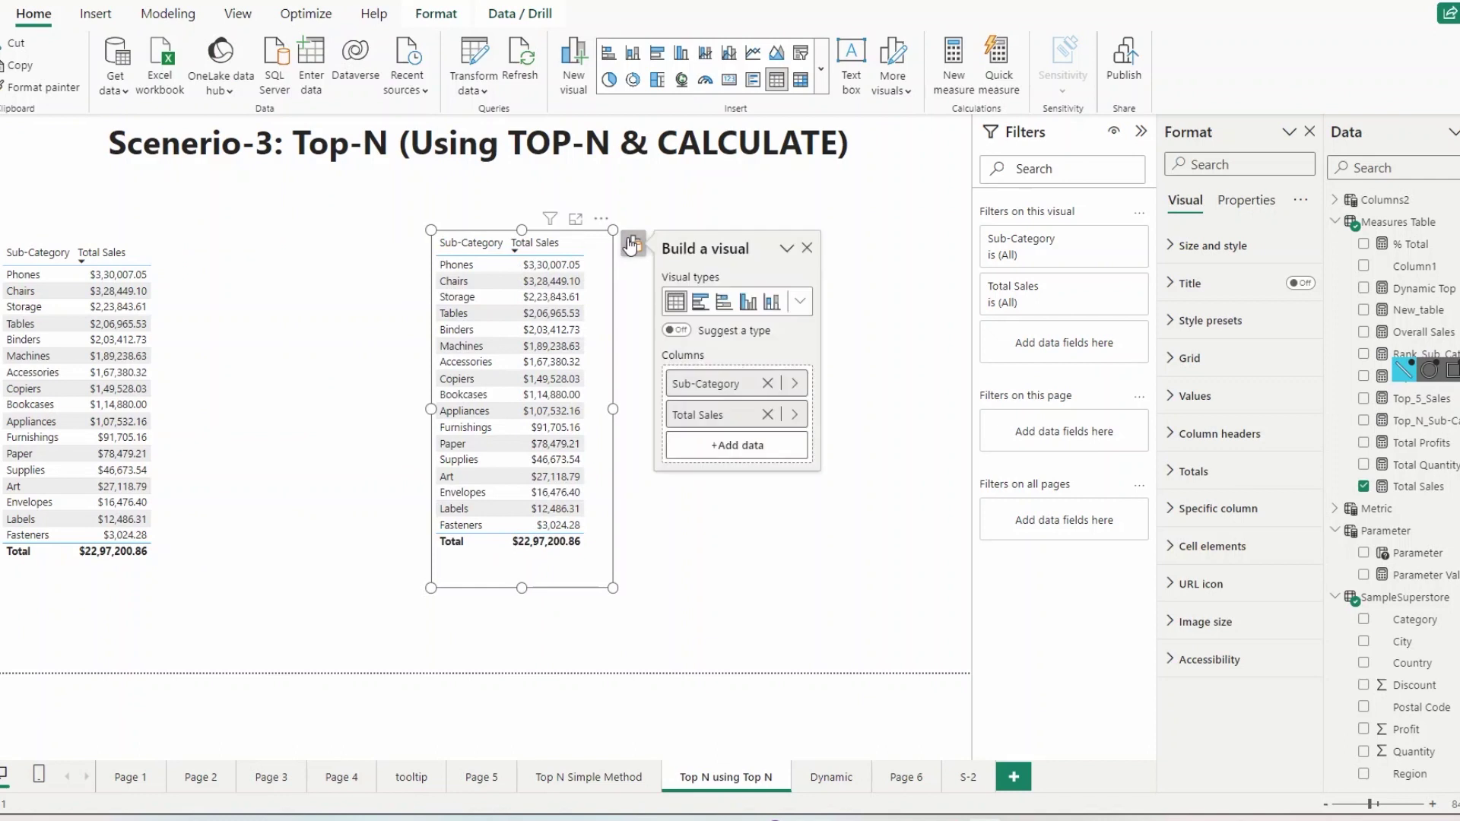
left_click(767, 415)
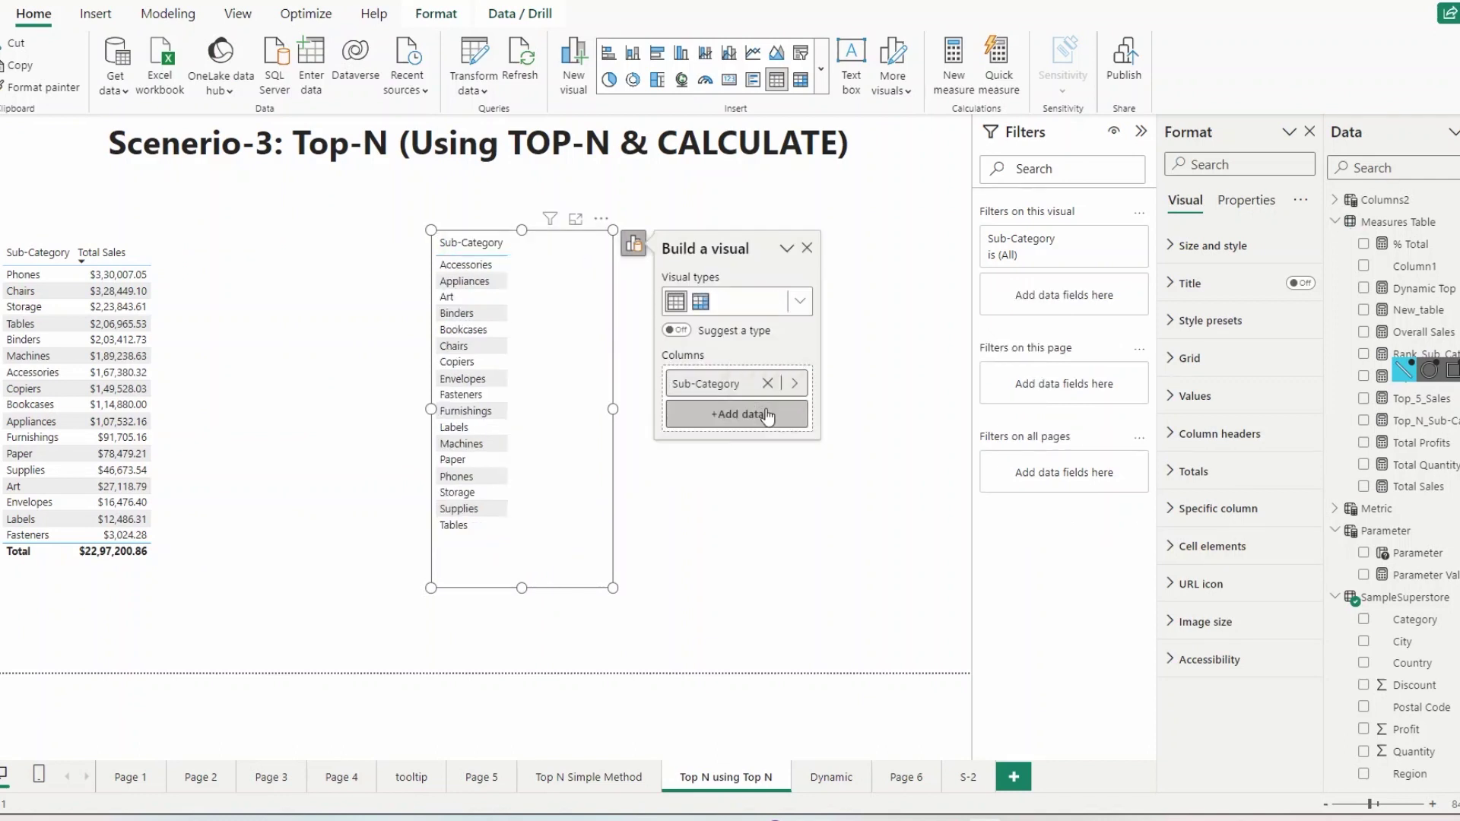
left_click(765, 413)
left_click(869, 417)
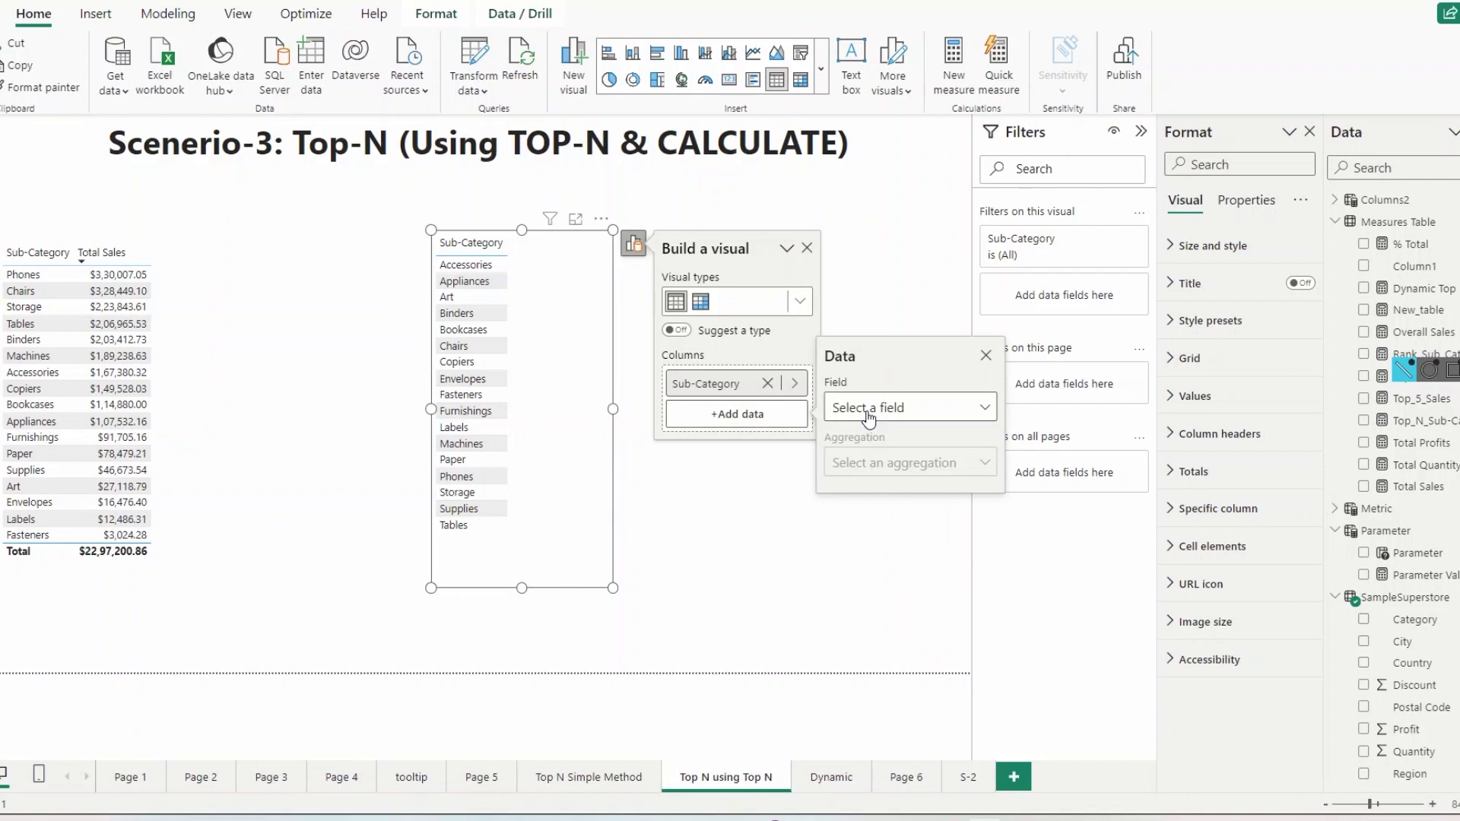
left_click(869, 411)
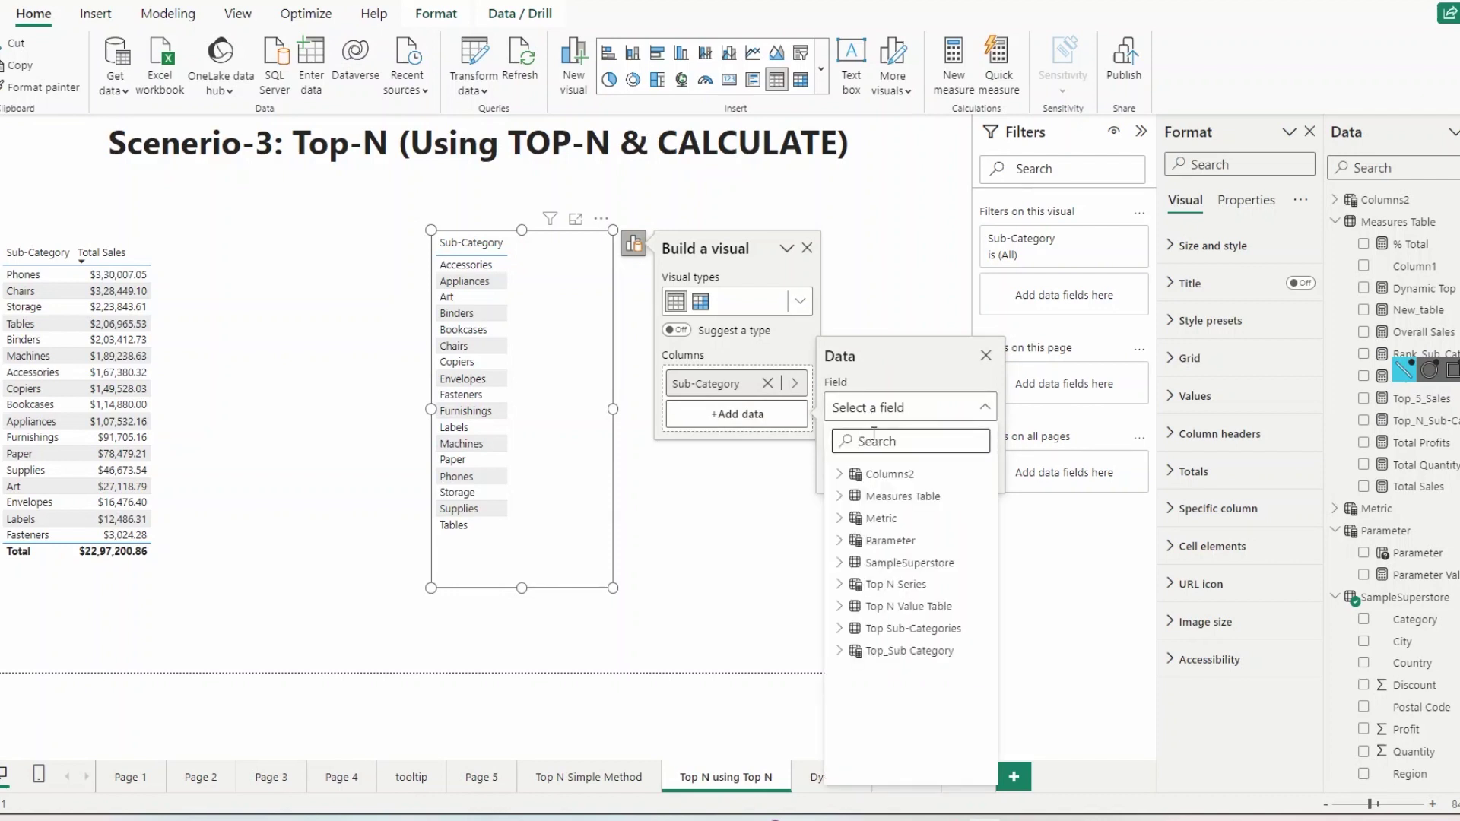
type("tot")
key("BackSpace")
key("BackSpace")
key("BackSpace")
type("top")
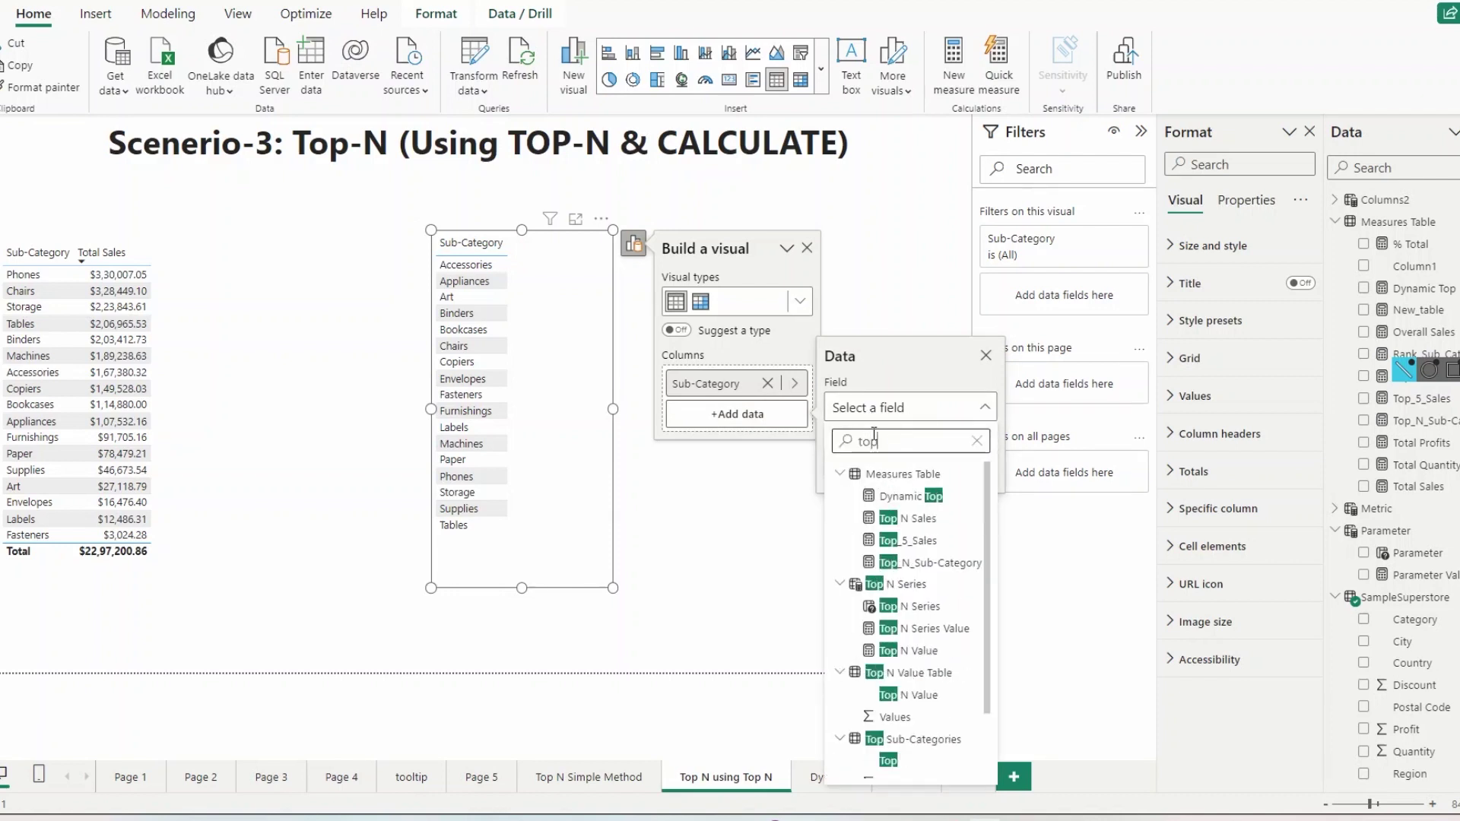
left_click(905, 542)
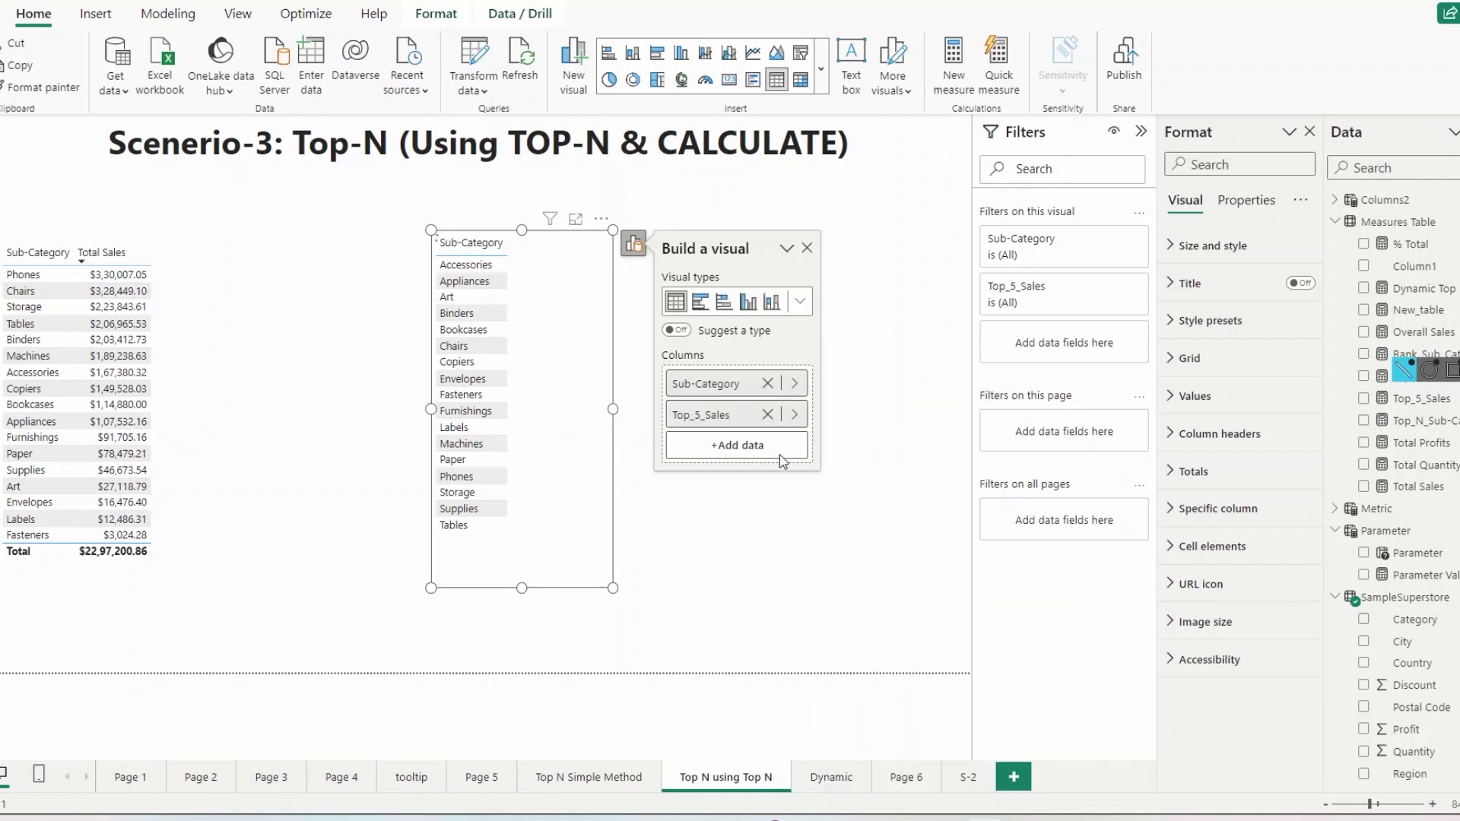
Step: Widen and shorten the Top_5_Sales table frame and sort its rows by Top_5_Sales in descending order
left_click_drag(613, 408, 670, 411)
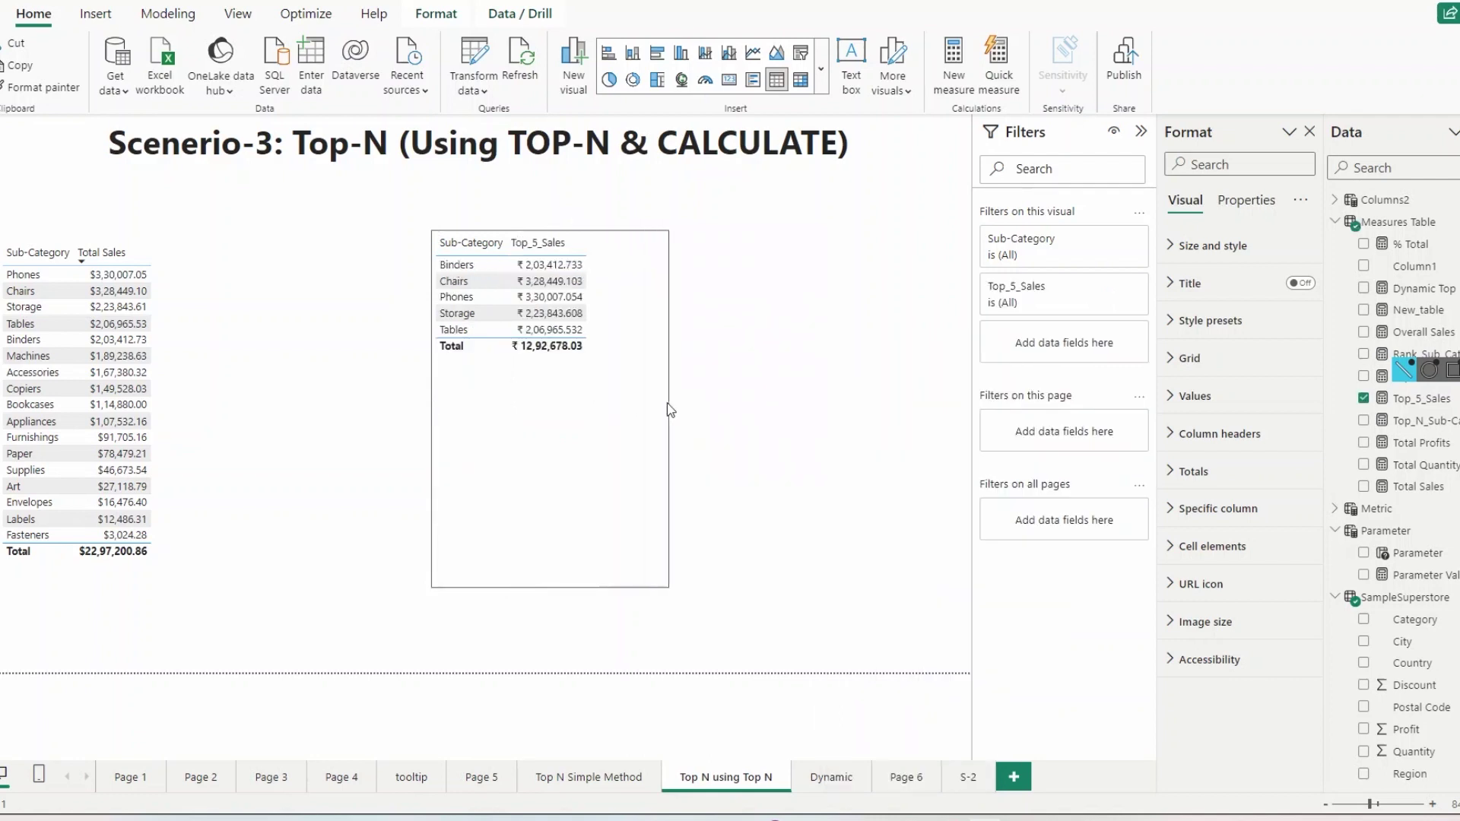
left_click_drag(553, 587, 550, 403)
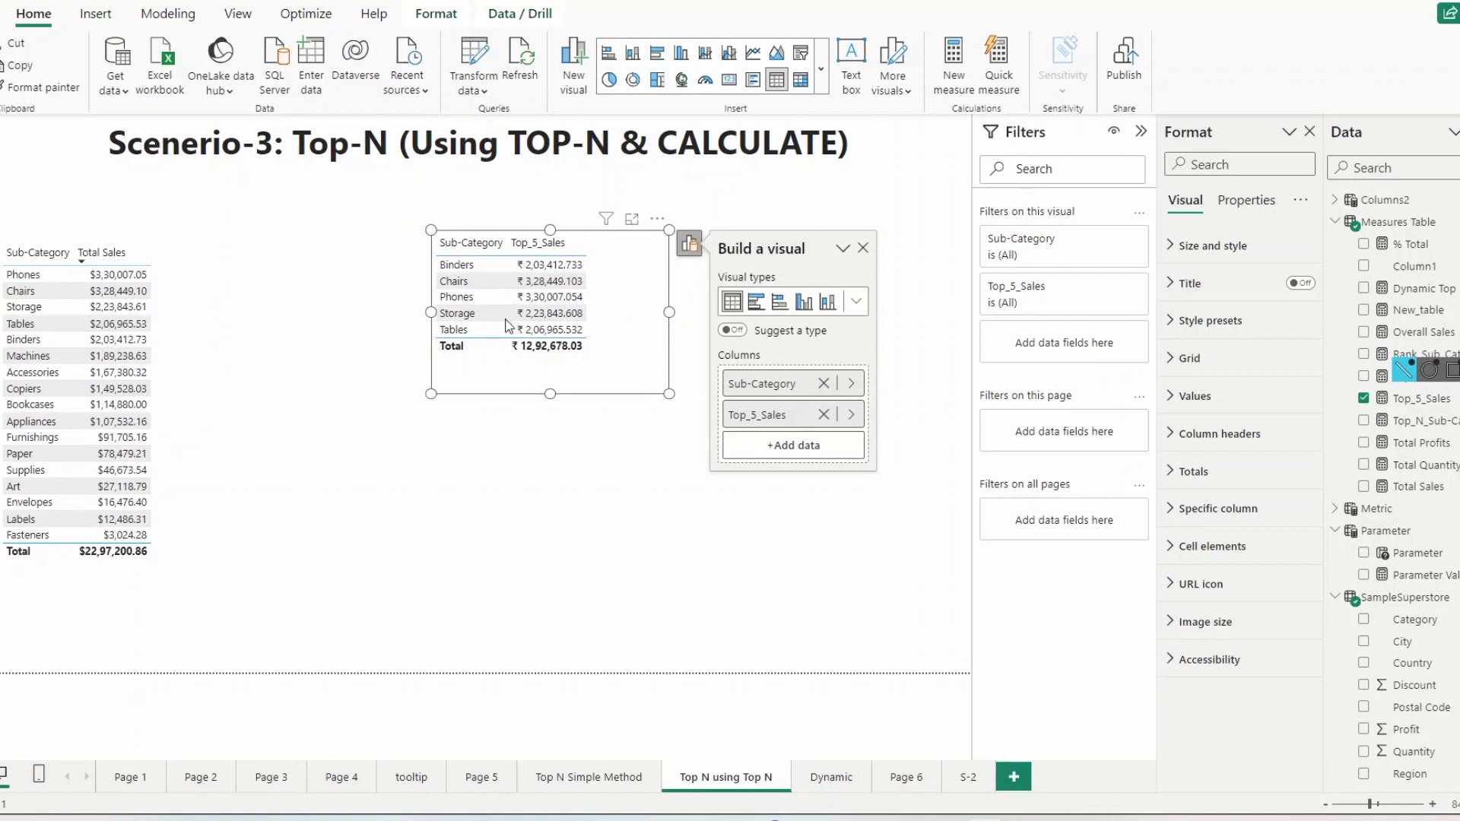
left_click(522, 246)
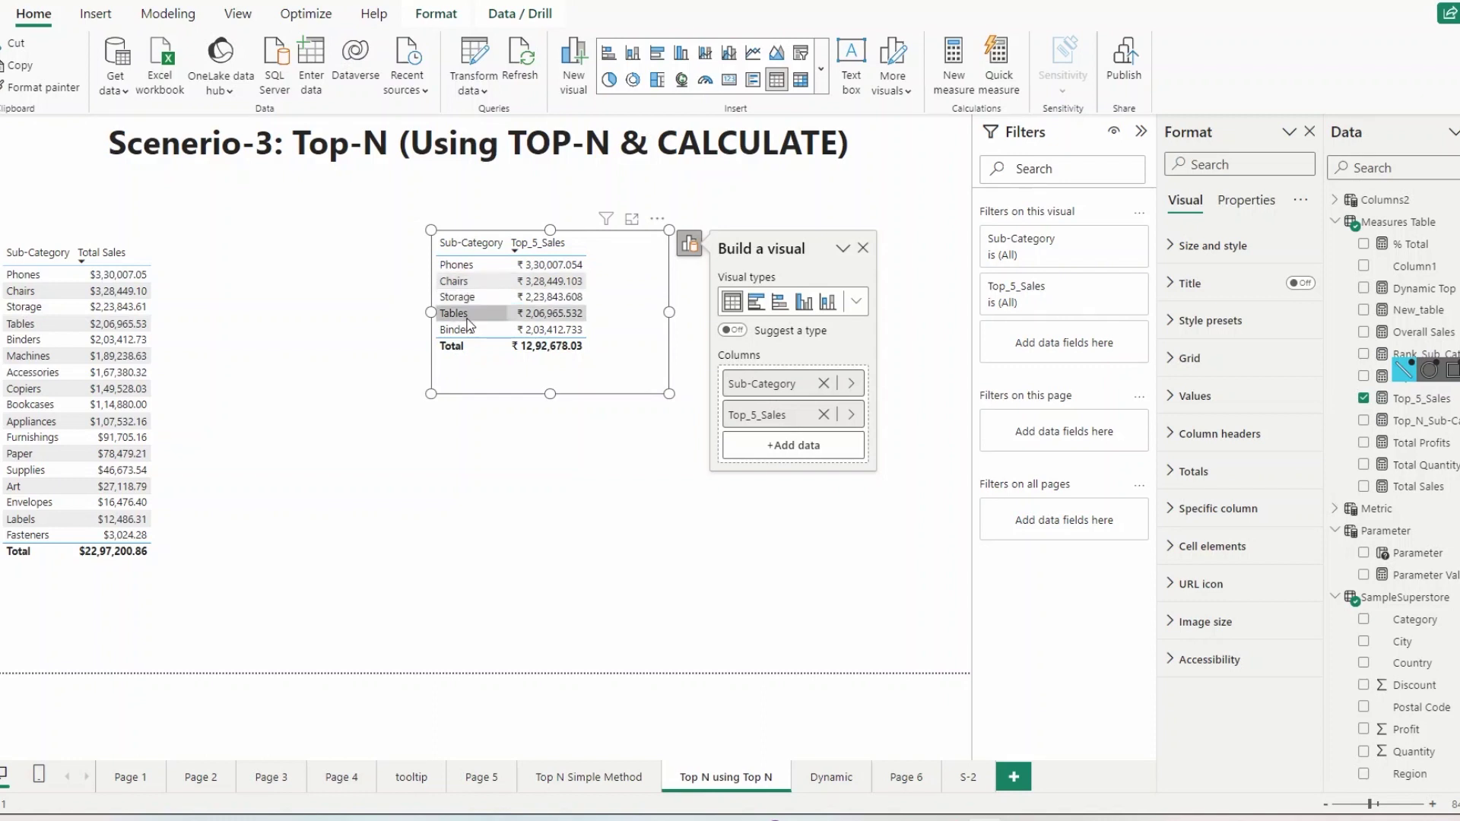
Step: Move the Top_5_Sales table lower on the page and narrow its frame to fit the two columns
left_click_drag(495, 373, 457, 490)
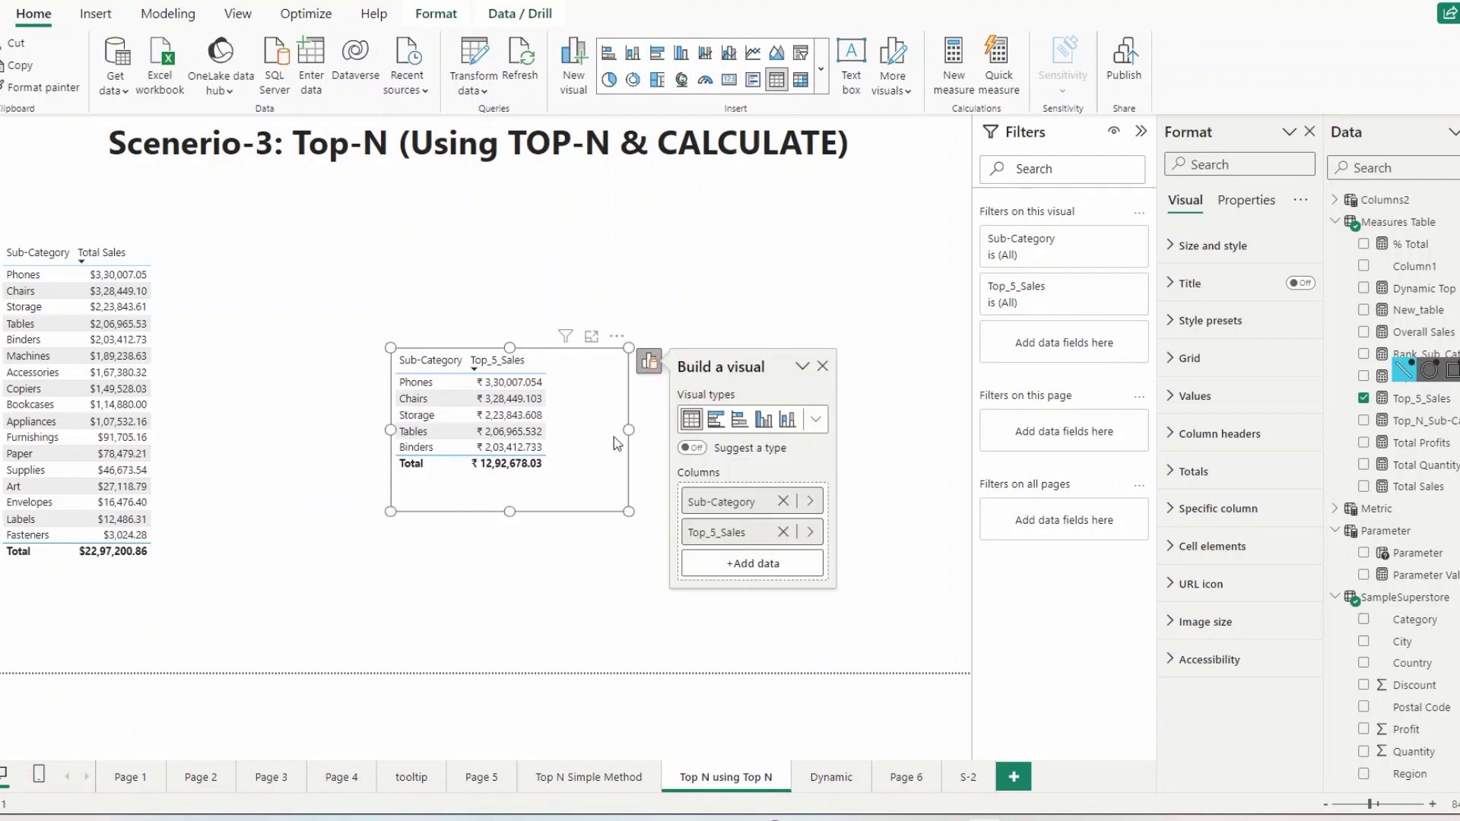
left_click_drag(625, 431, 570, 433)
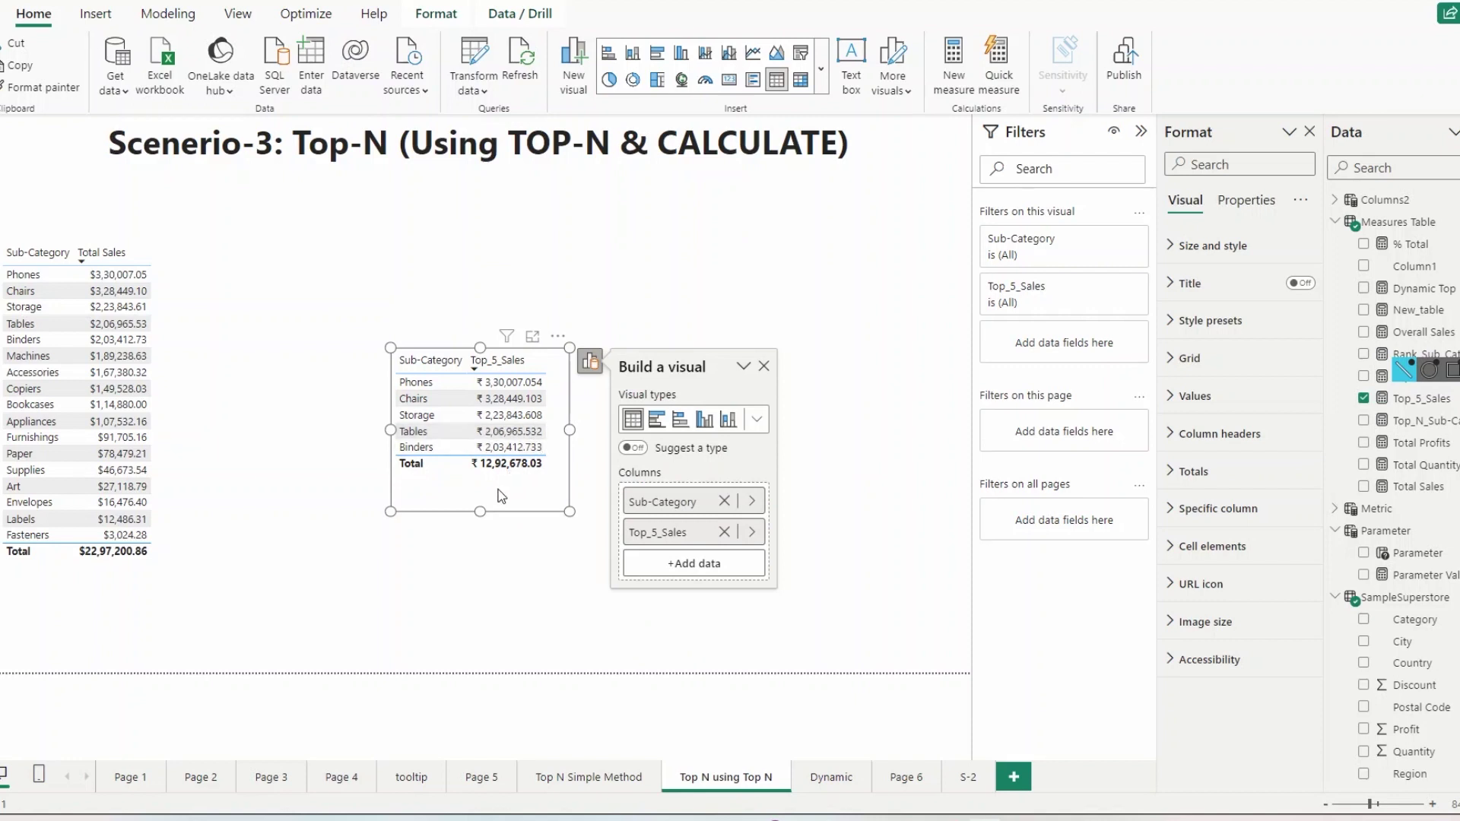
left_click(457, 531)
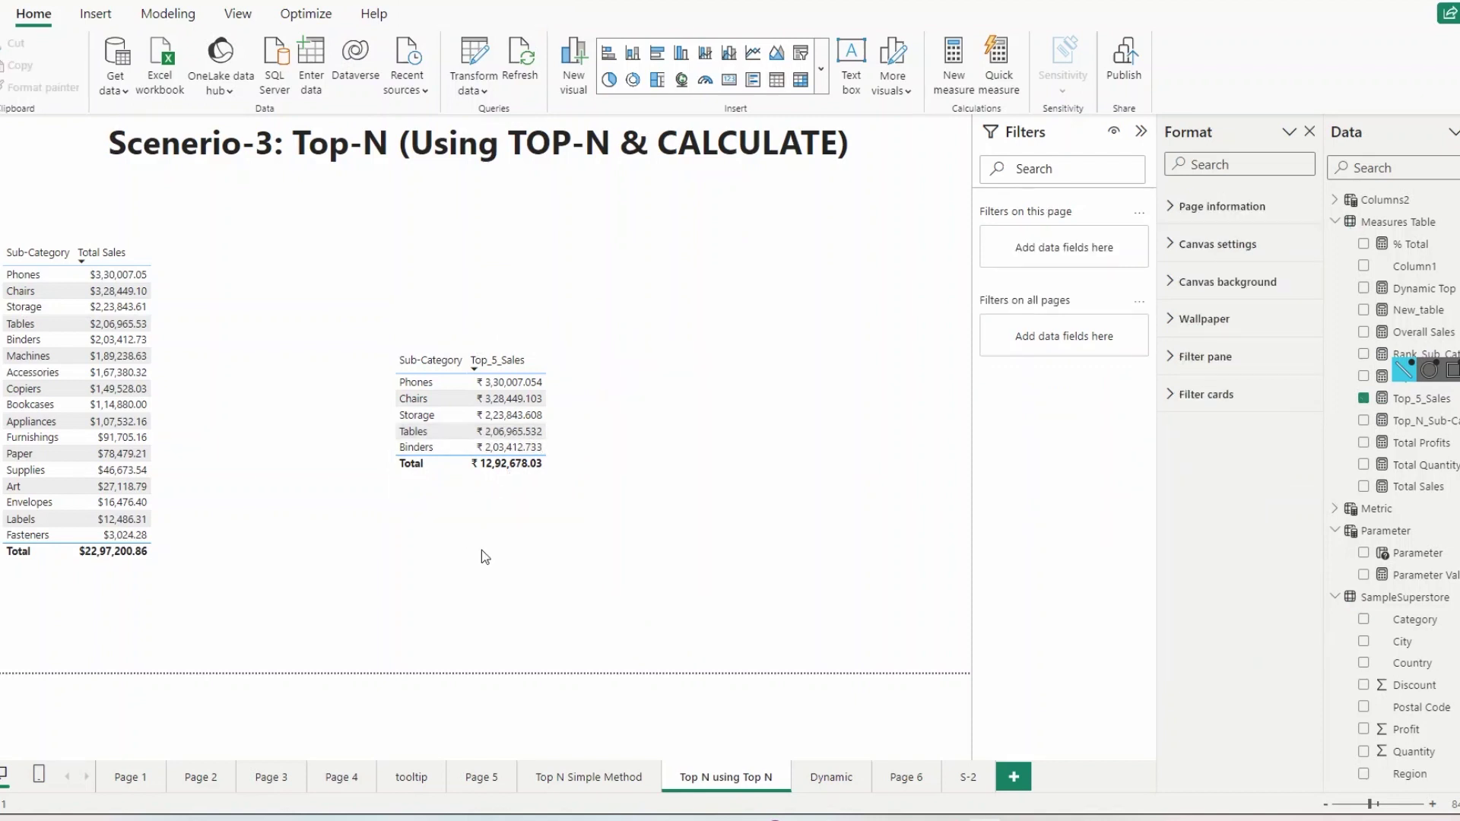
left_click(492, 503)
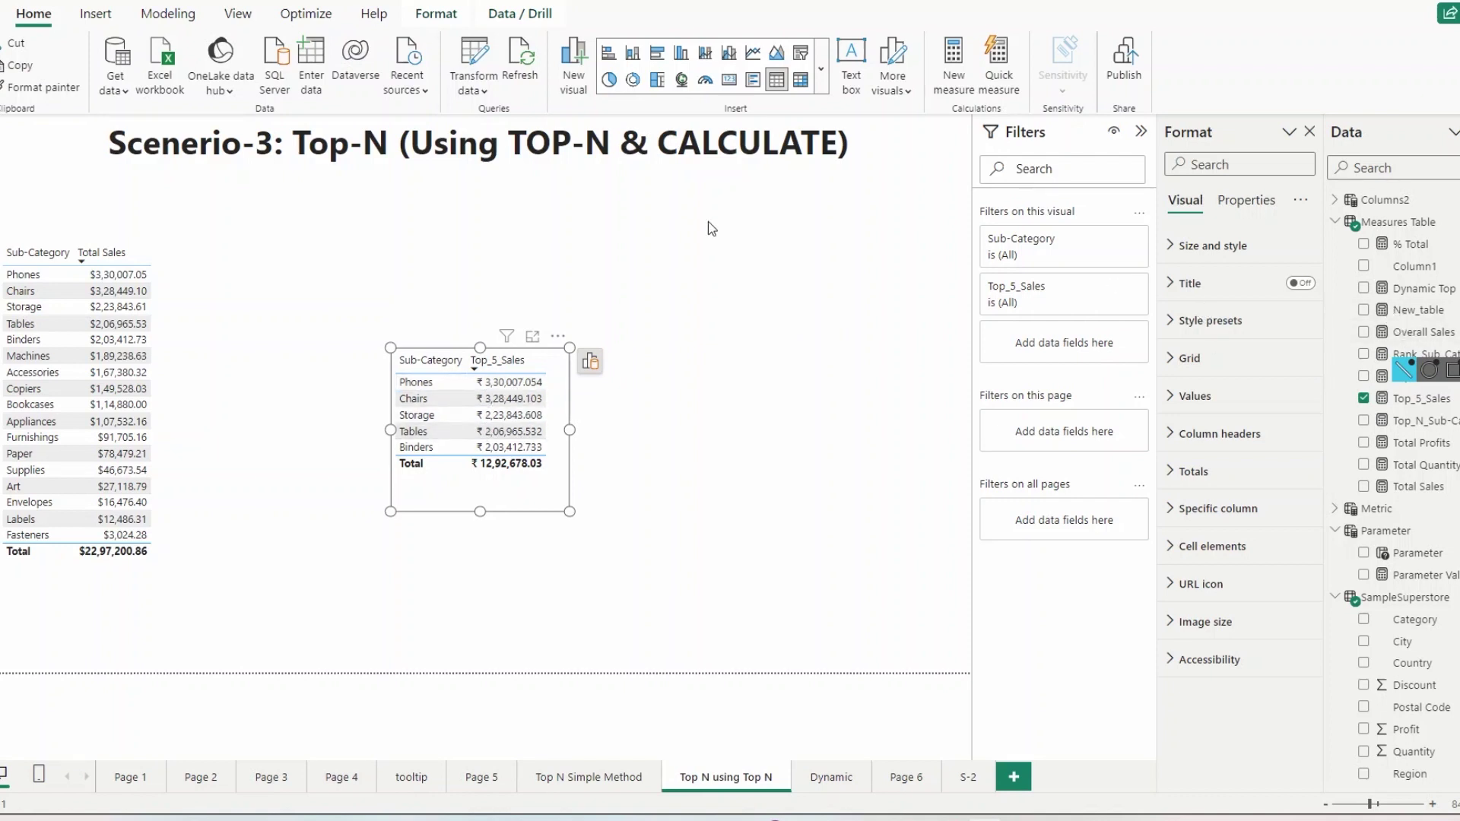
Step: Insert an empty slicer, narrow it and place it above and to the right of the Top_5_Sales table
left_click(750, 190)
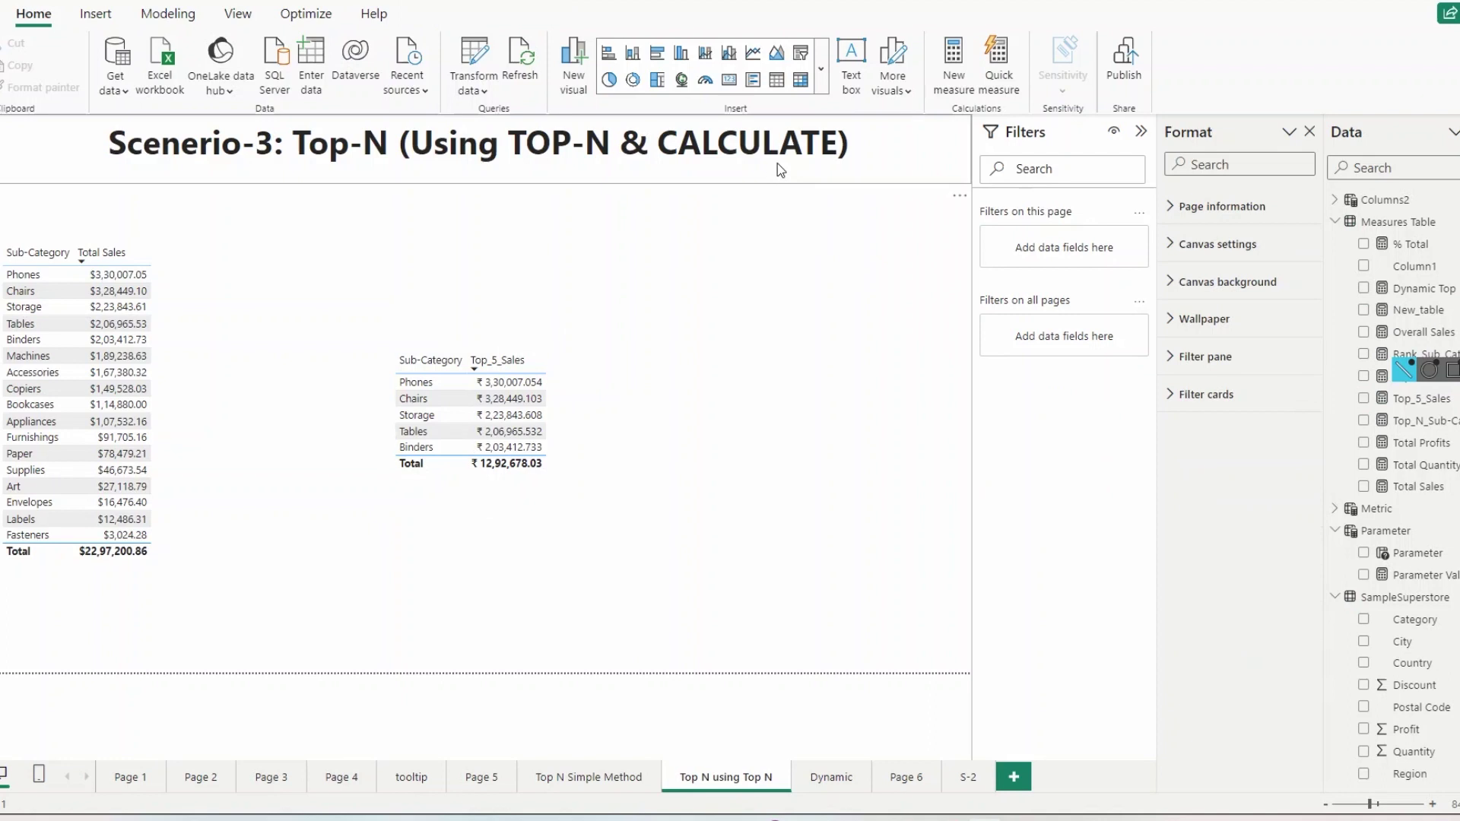
left_click(800, 57)
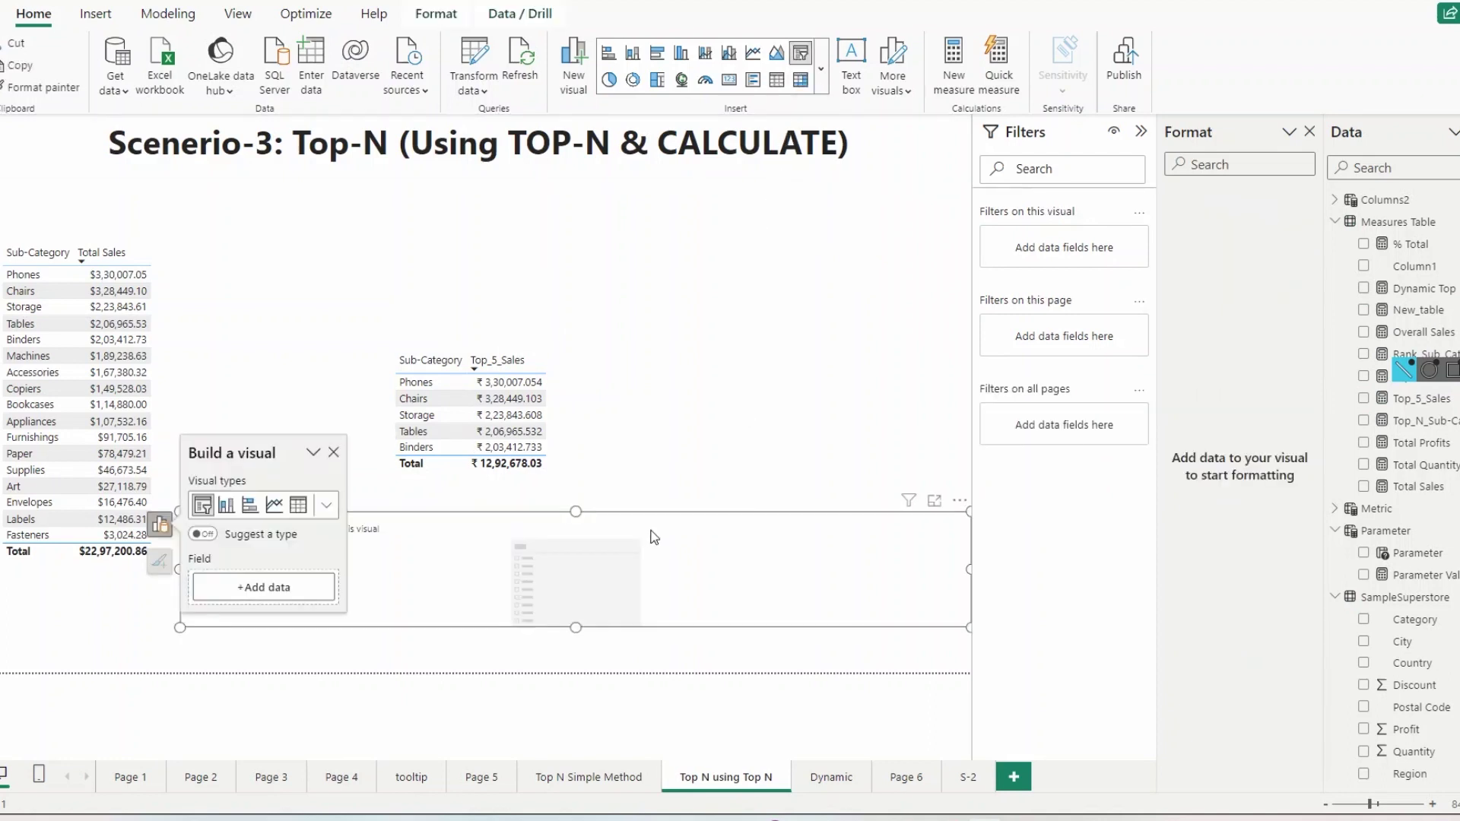
left_click_drag(654, 537, 756, 221)
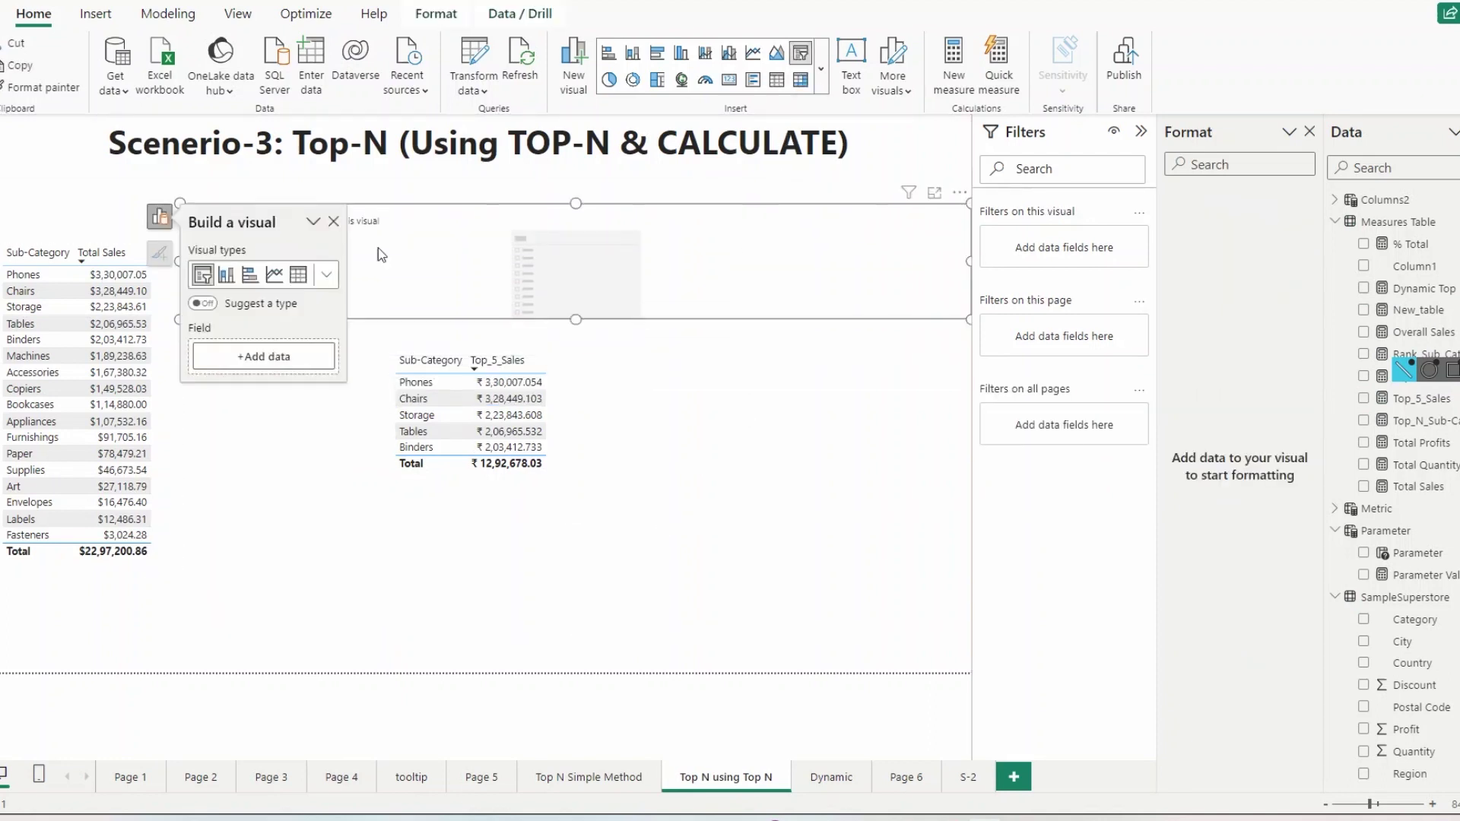
left_click_drag(177, 261, 669, 272)
left_click(868, 217)
left_click_drag(891, 218, 865, 213)
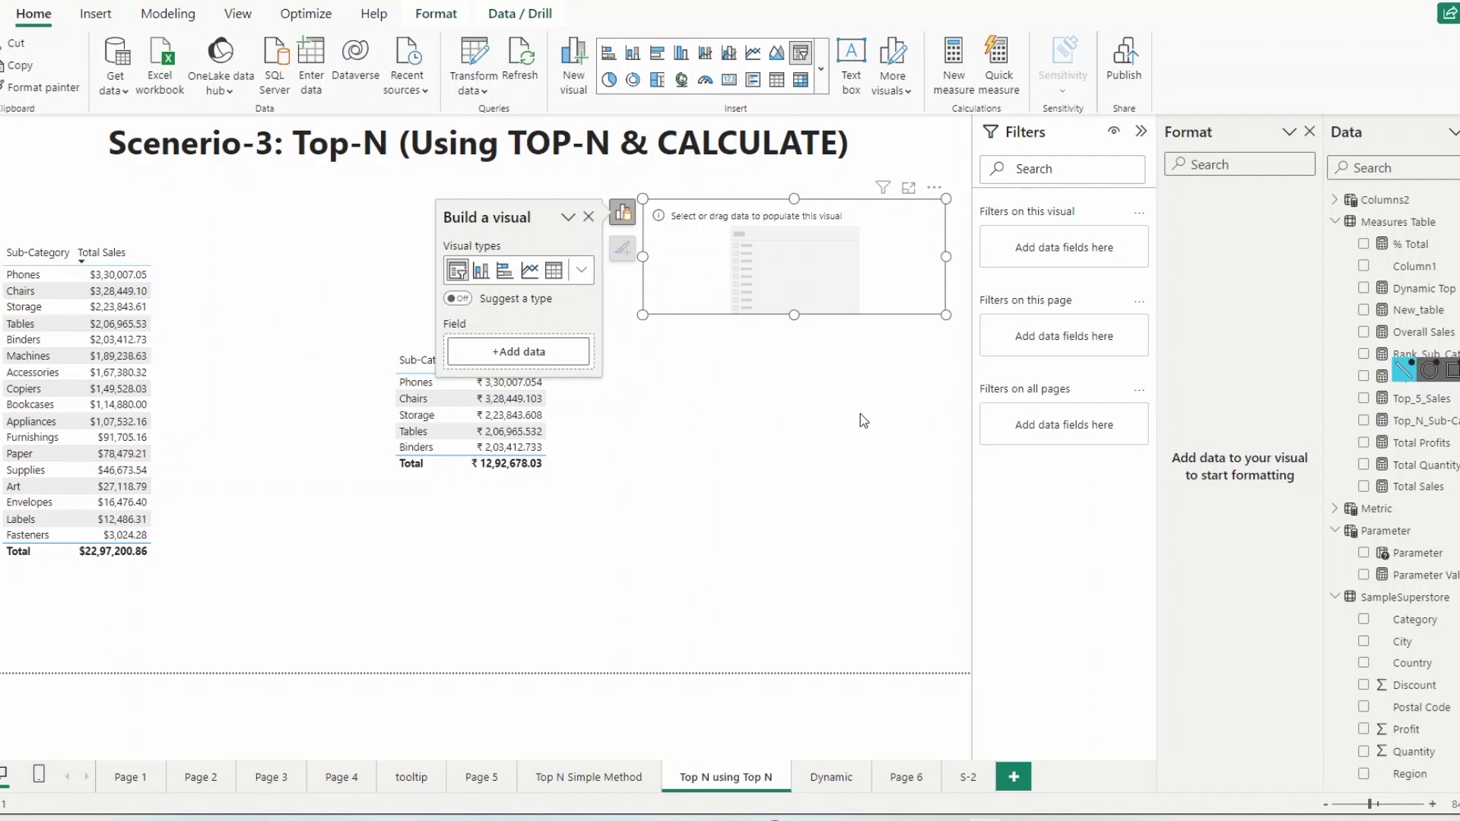
left_click(797, 467)
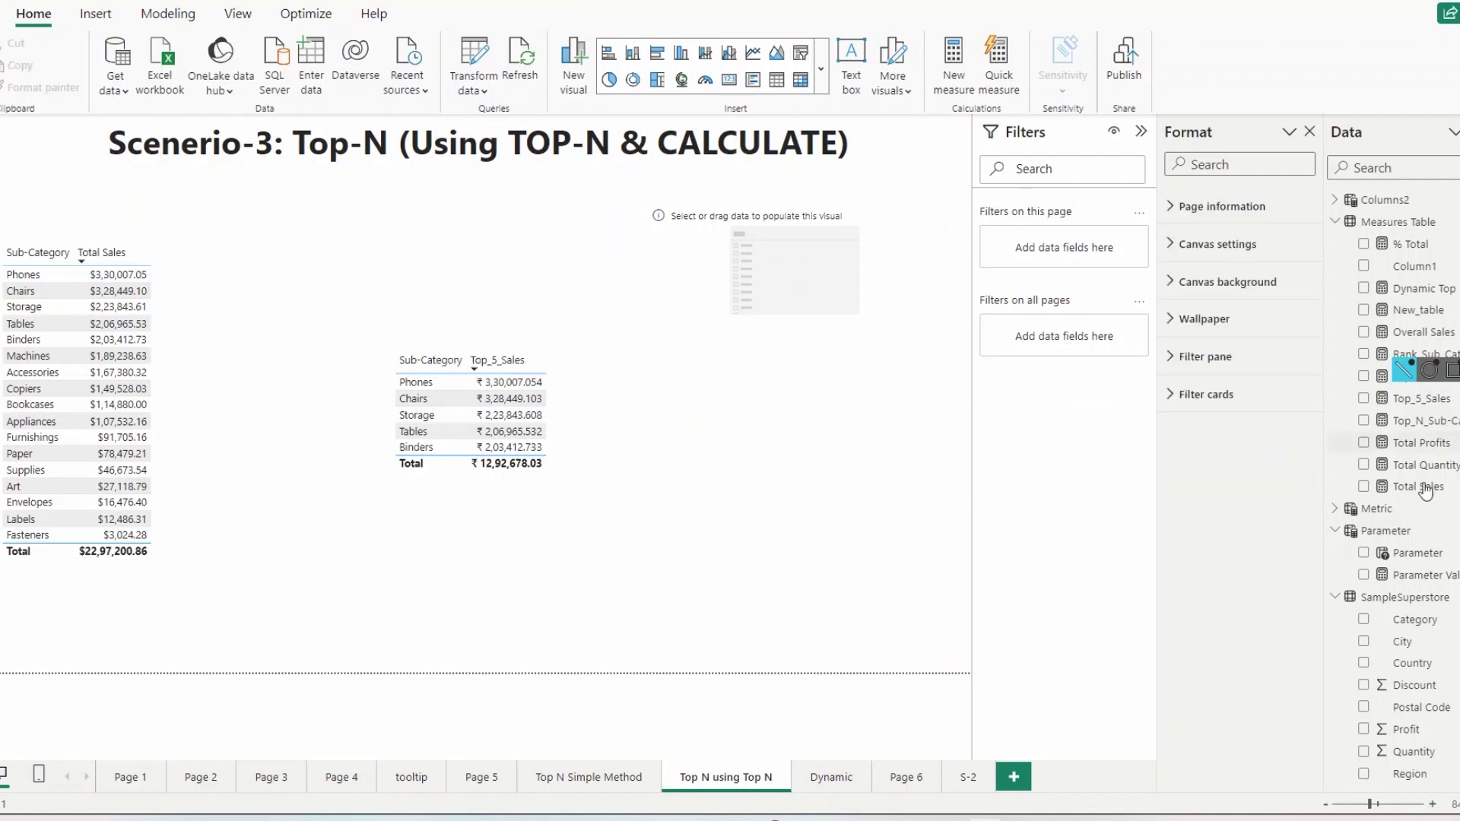
scroll(1420, 525, "down", 3)
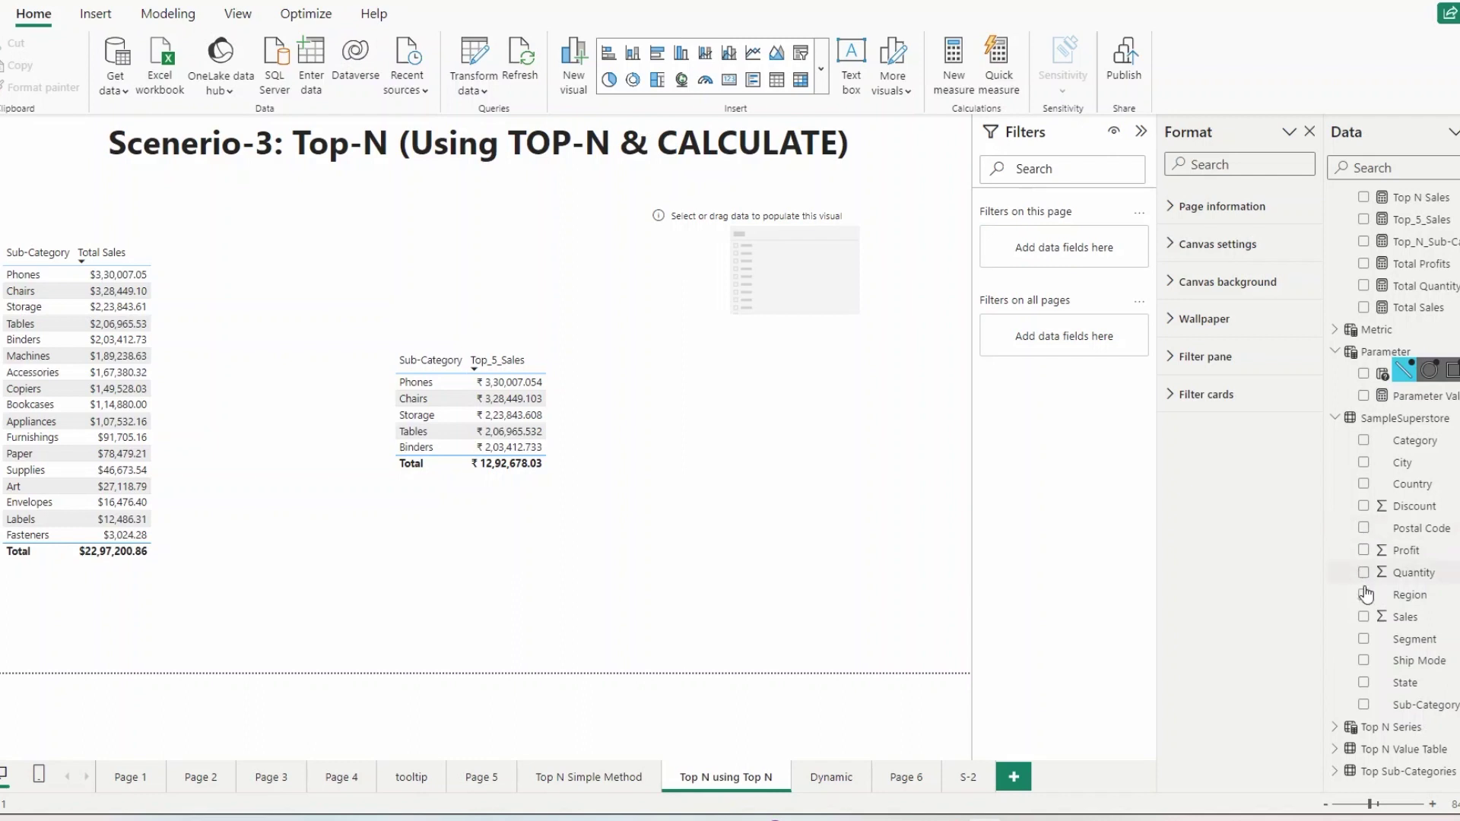
scroll(1361, 435, "up", 2)
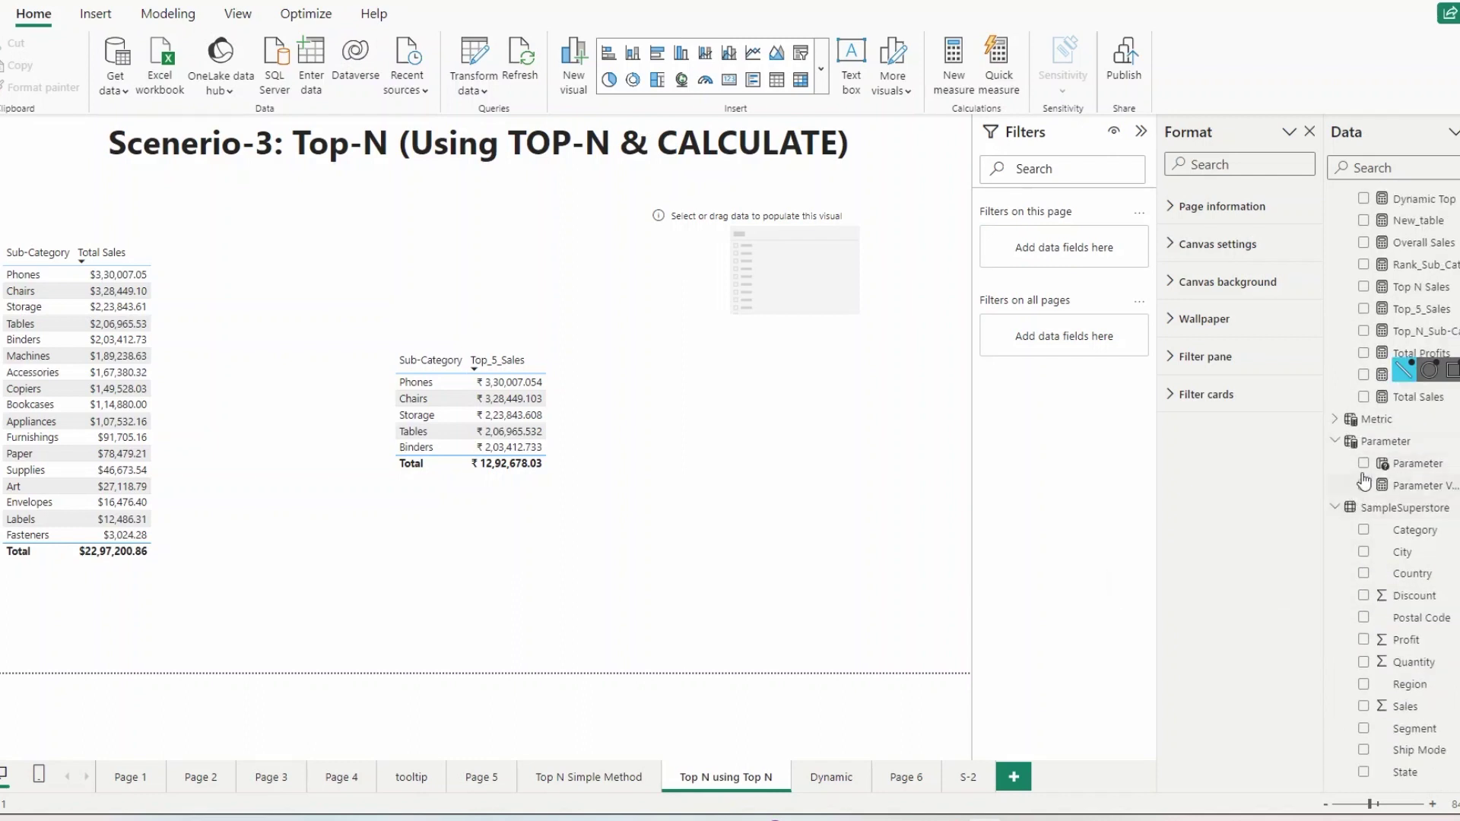
left_click(1363, 465)
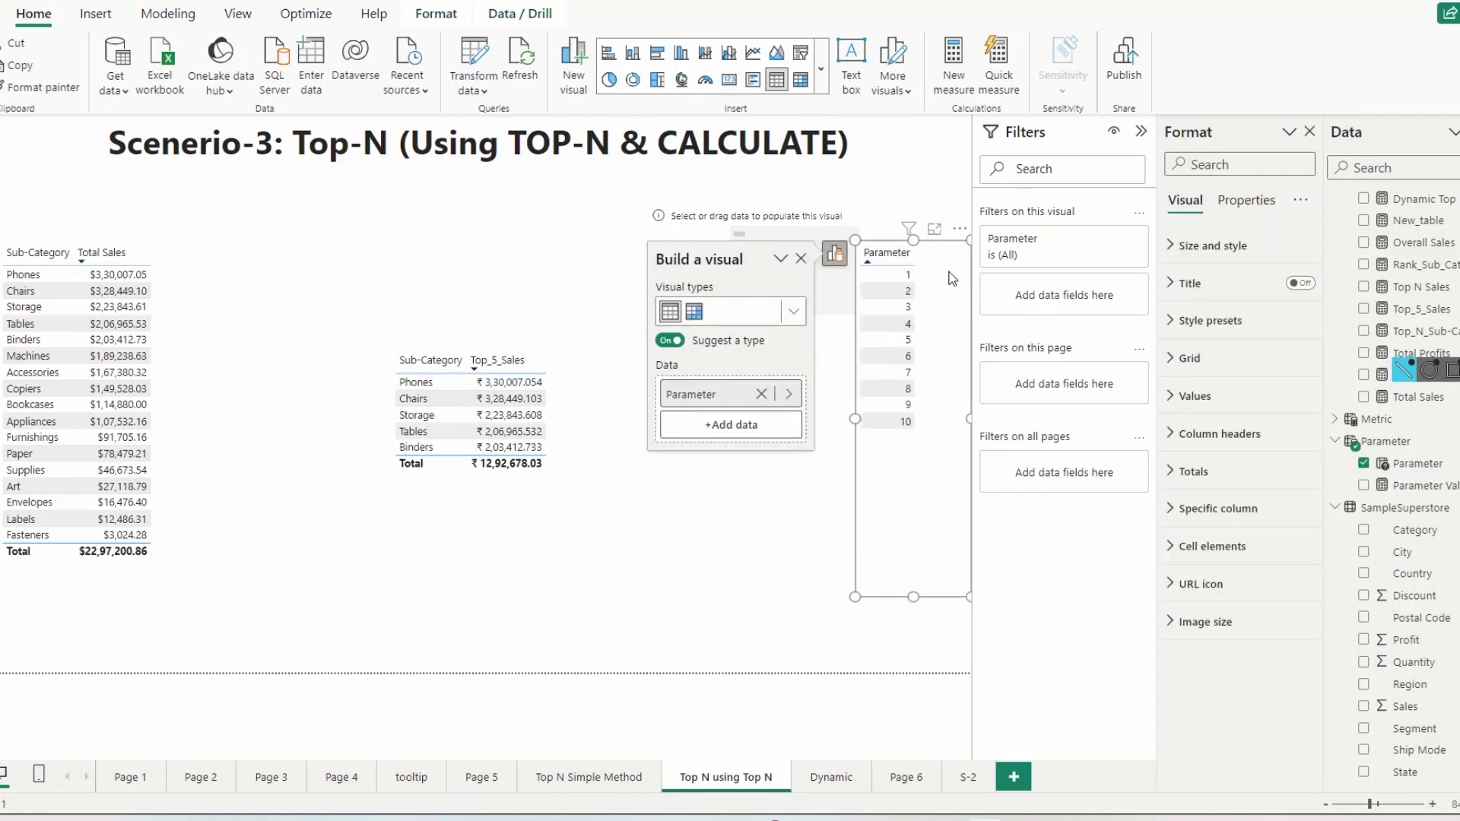
key("Delete")
Step: Add the Parameter field to the empty slicer and set the slicer value to 3
left_click(759, 269)
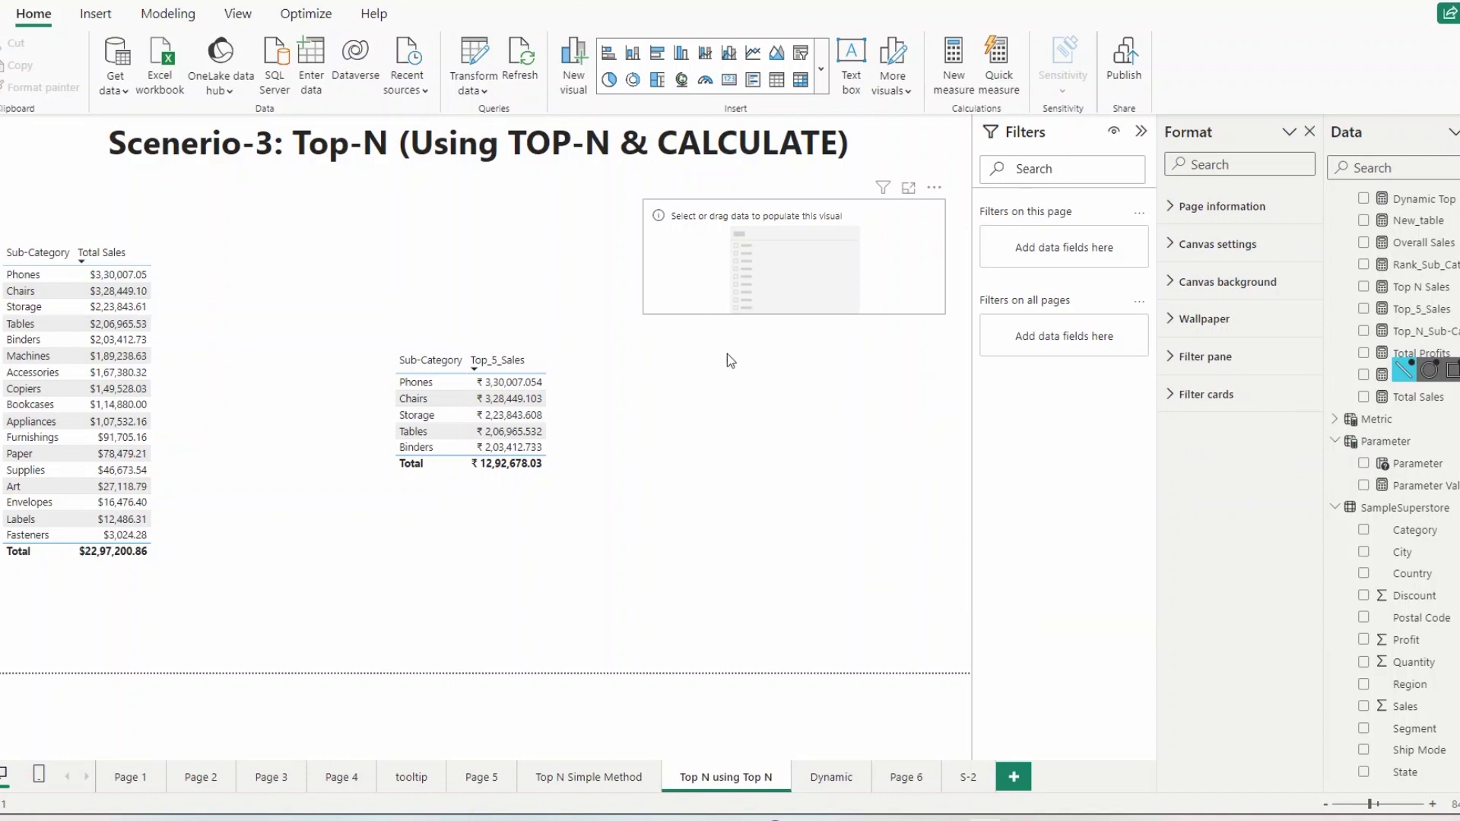
left_click(623, 216)
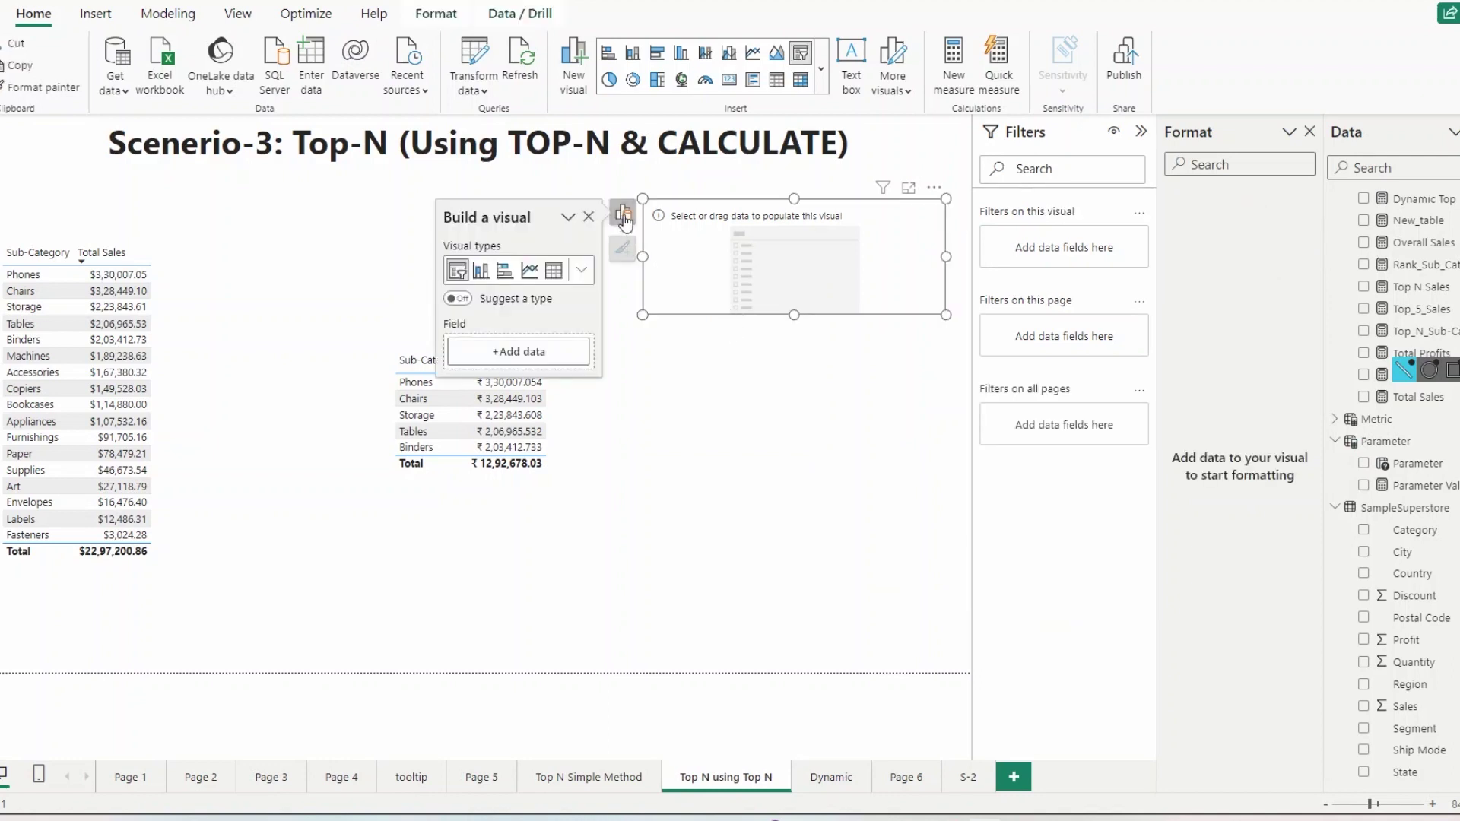
left_click(518, 352)
type("para")
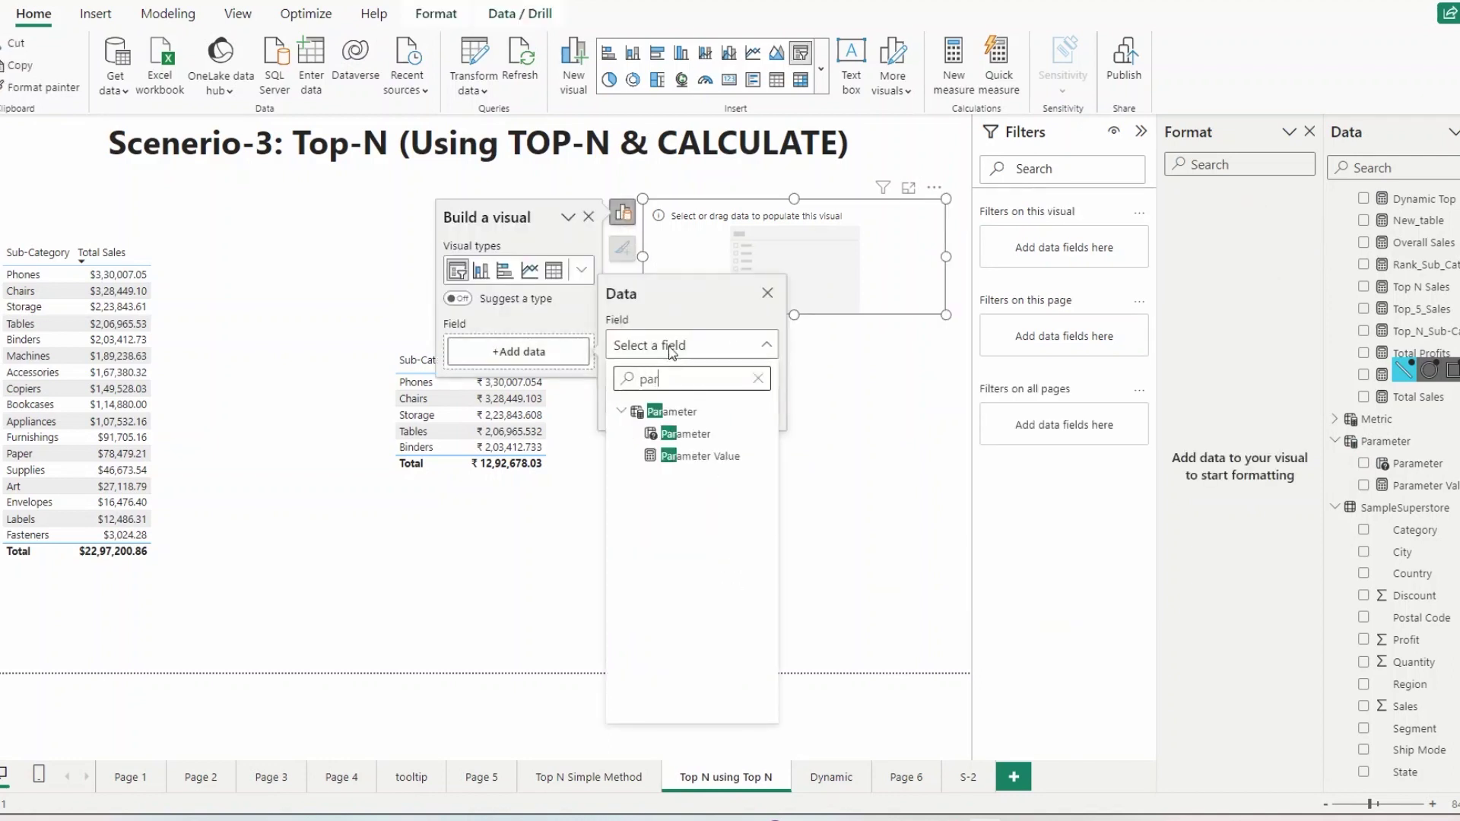
left_click(675, 438)
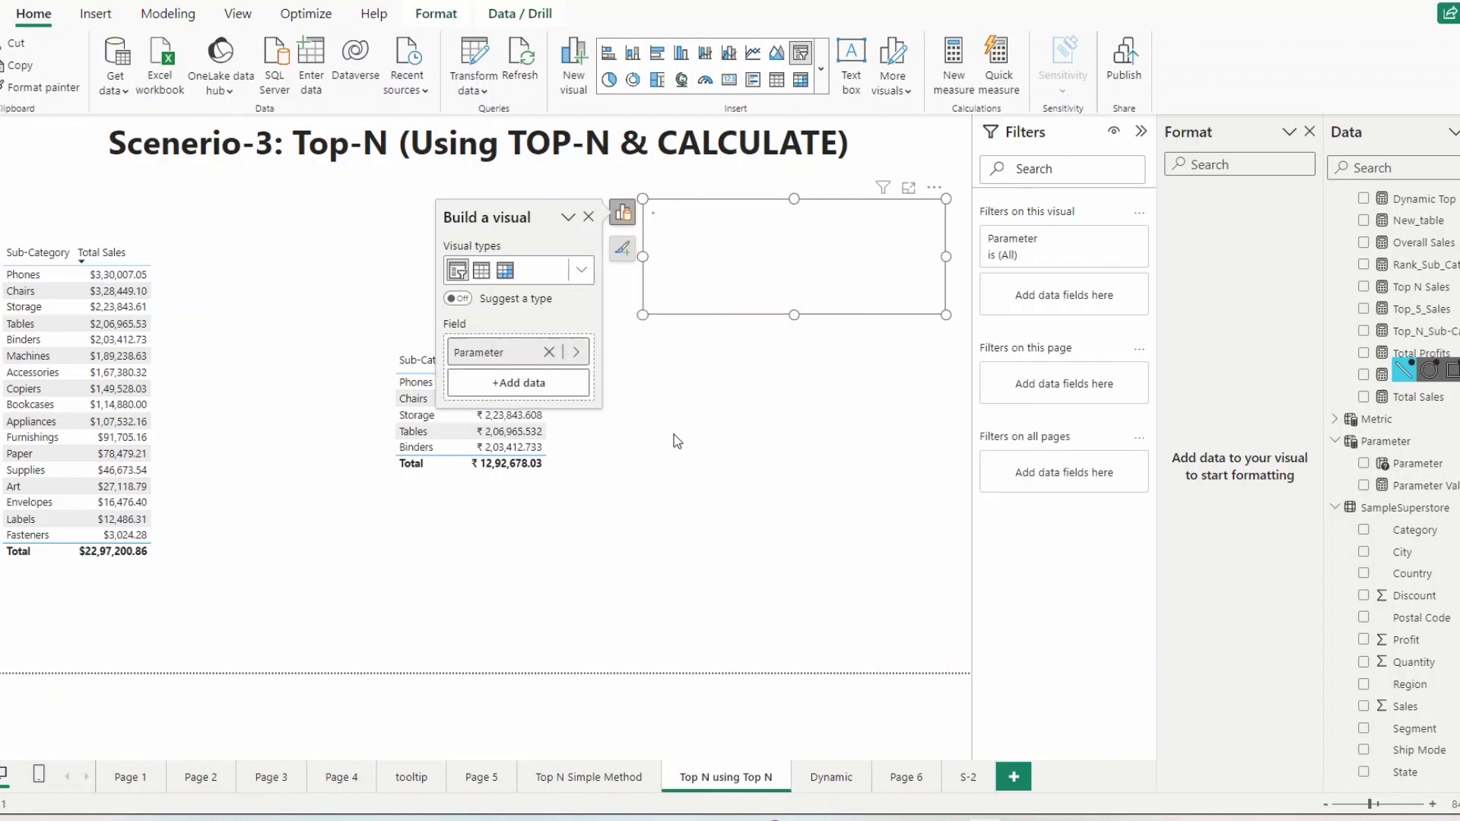
left_click(589, 217)
left_click_drag(666, 254, 728, 274)
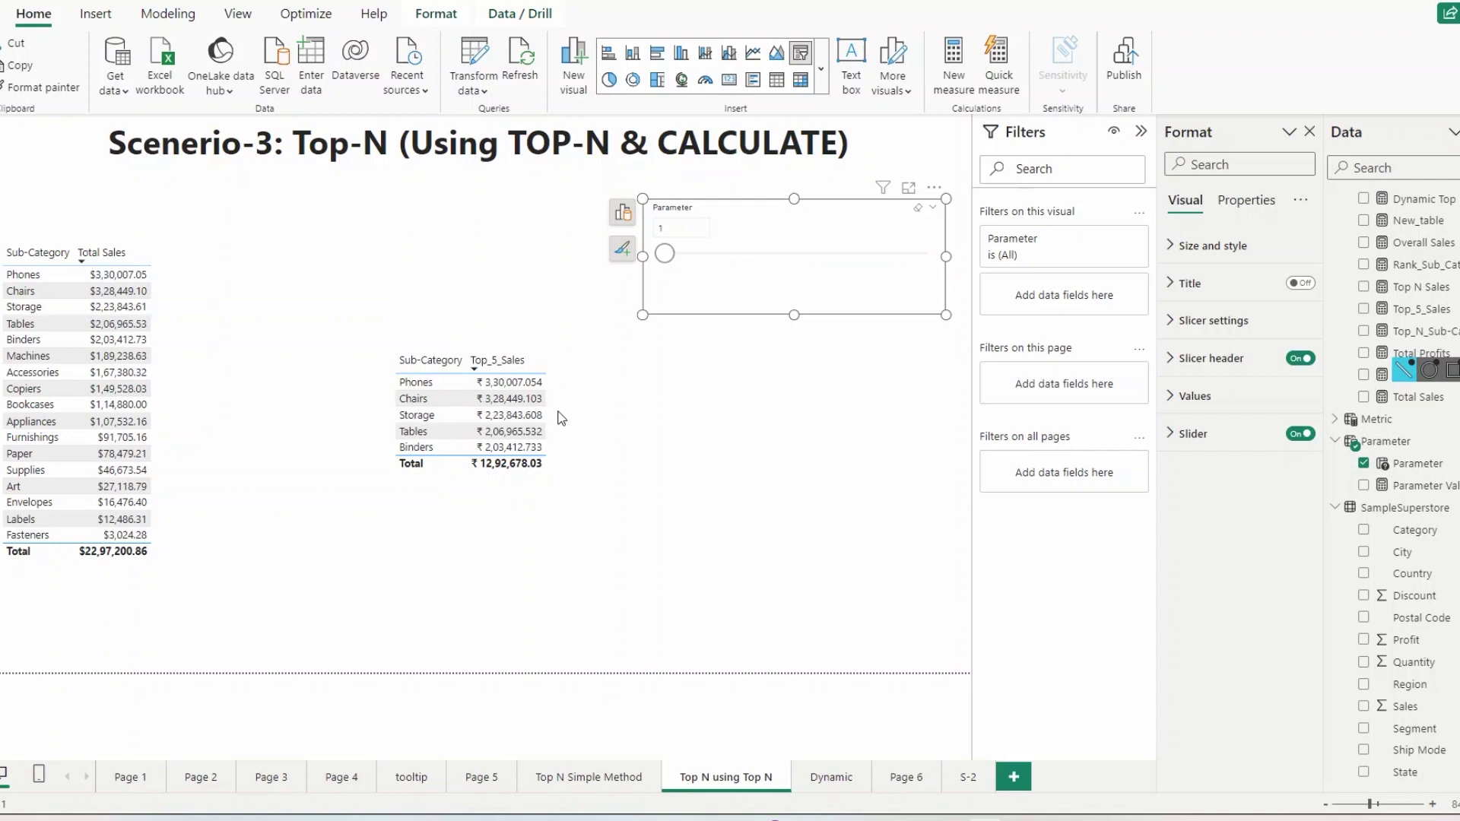
key("ctrl+z")
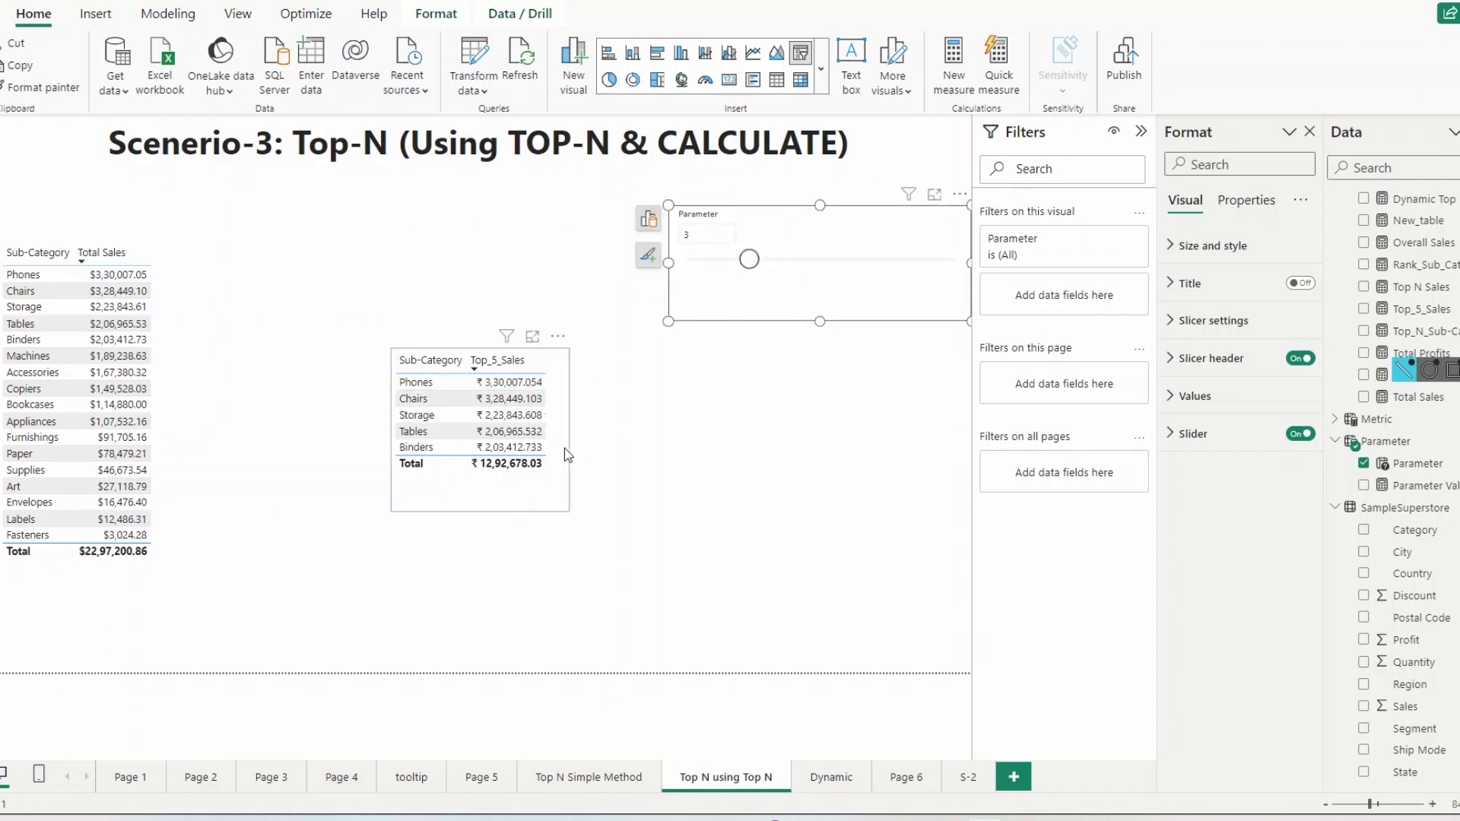
Step: Replace the fixed 5 in the TOPN function of Top_5_Sales with [Parameter Value], commit the measure and collapse the formula
left_click(561, 488)
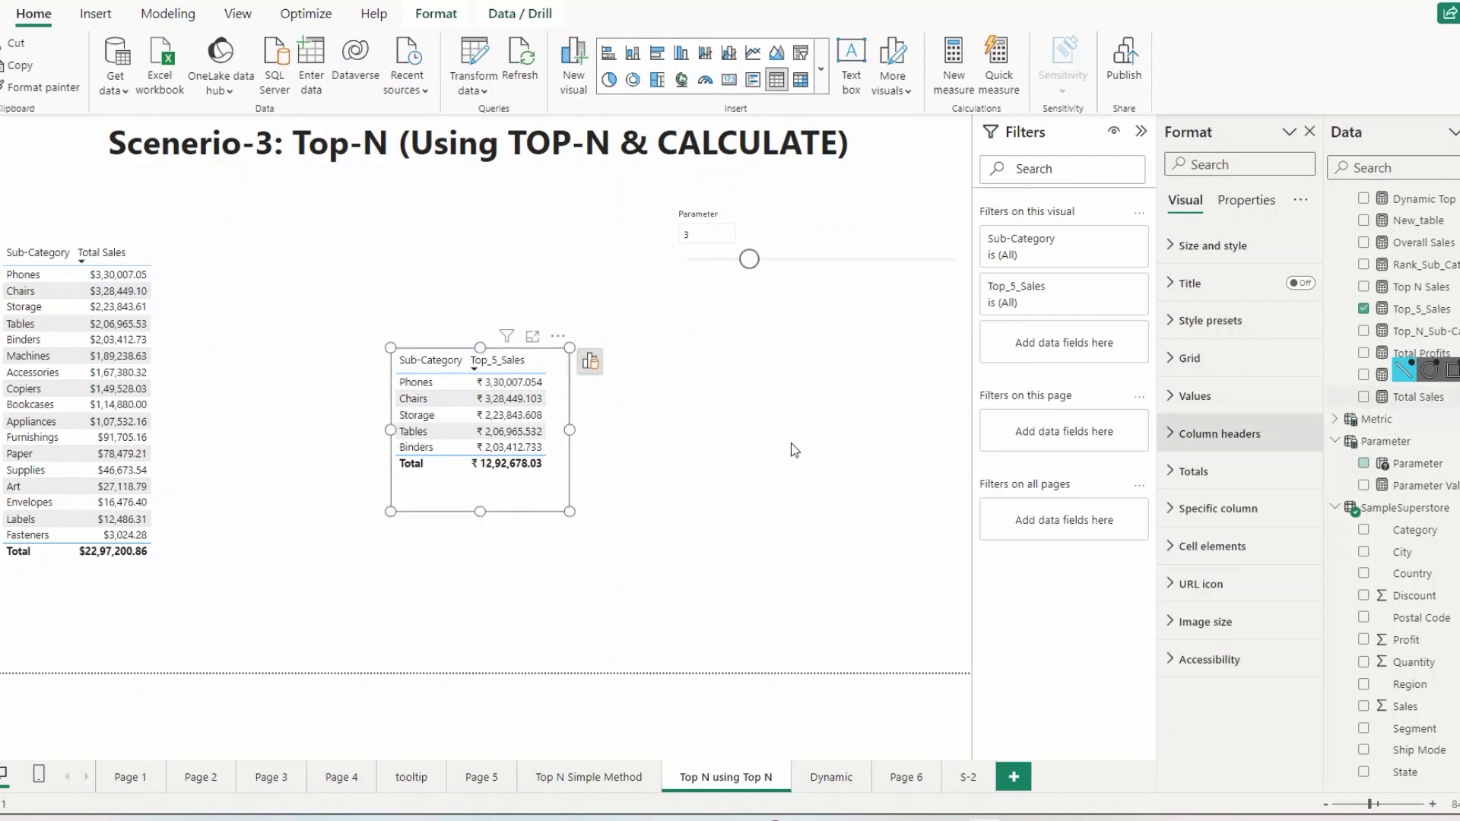
left_click(1421, 309)
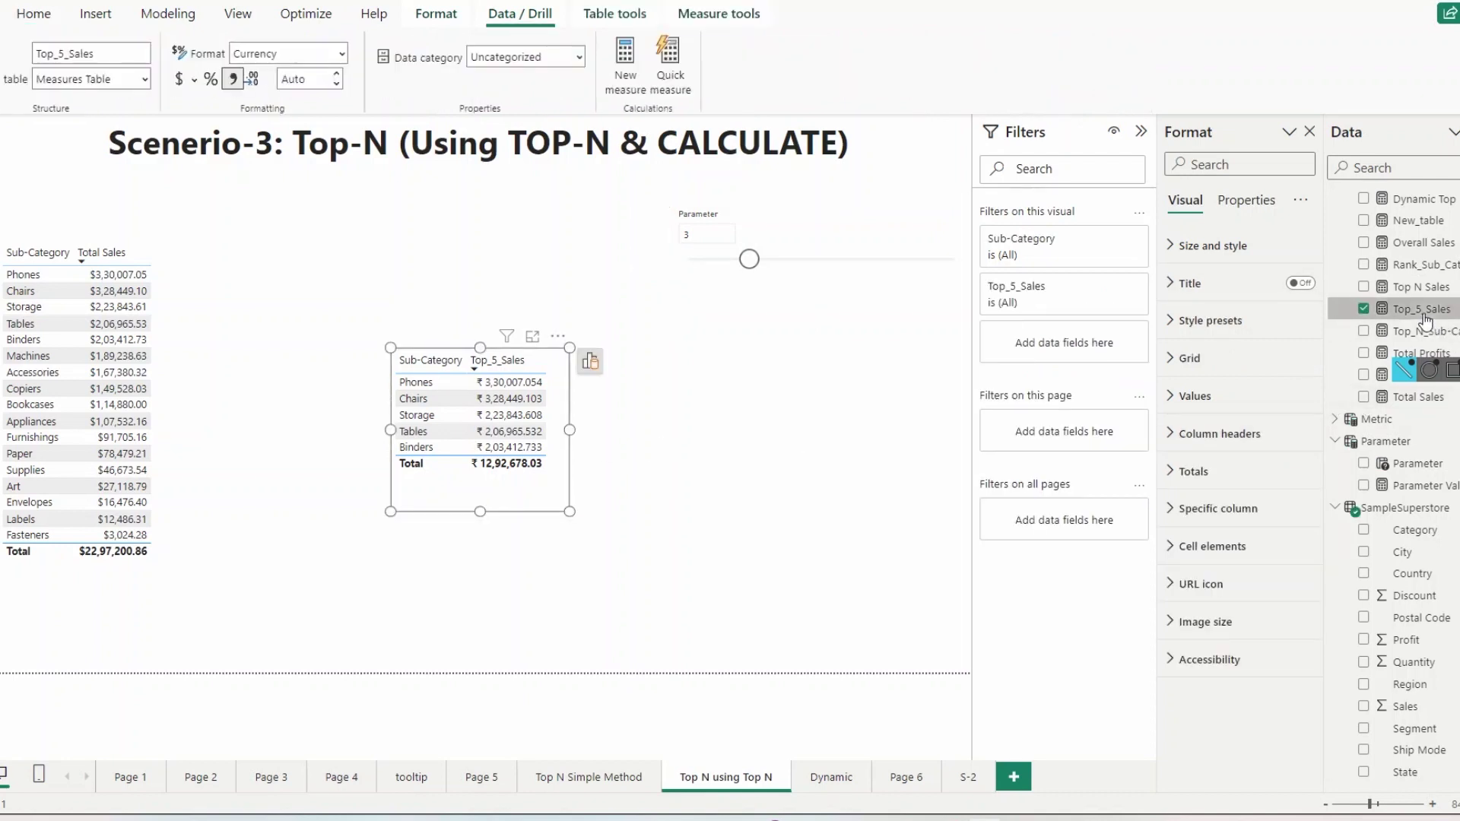
left_click(1141, 131)
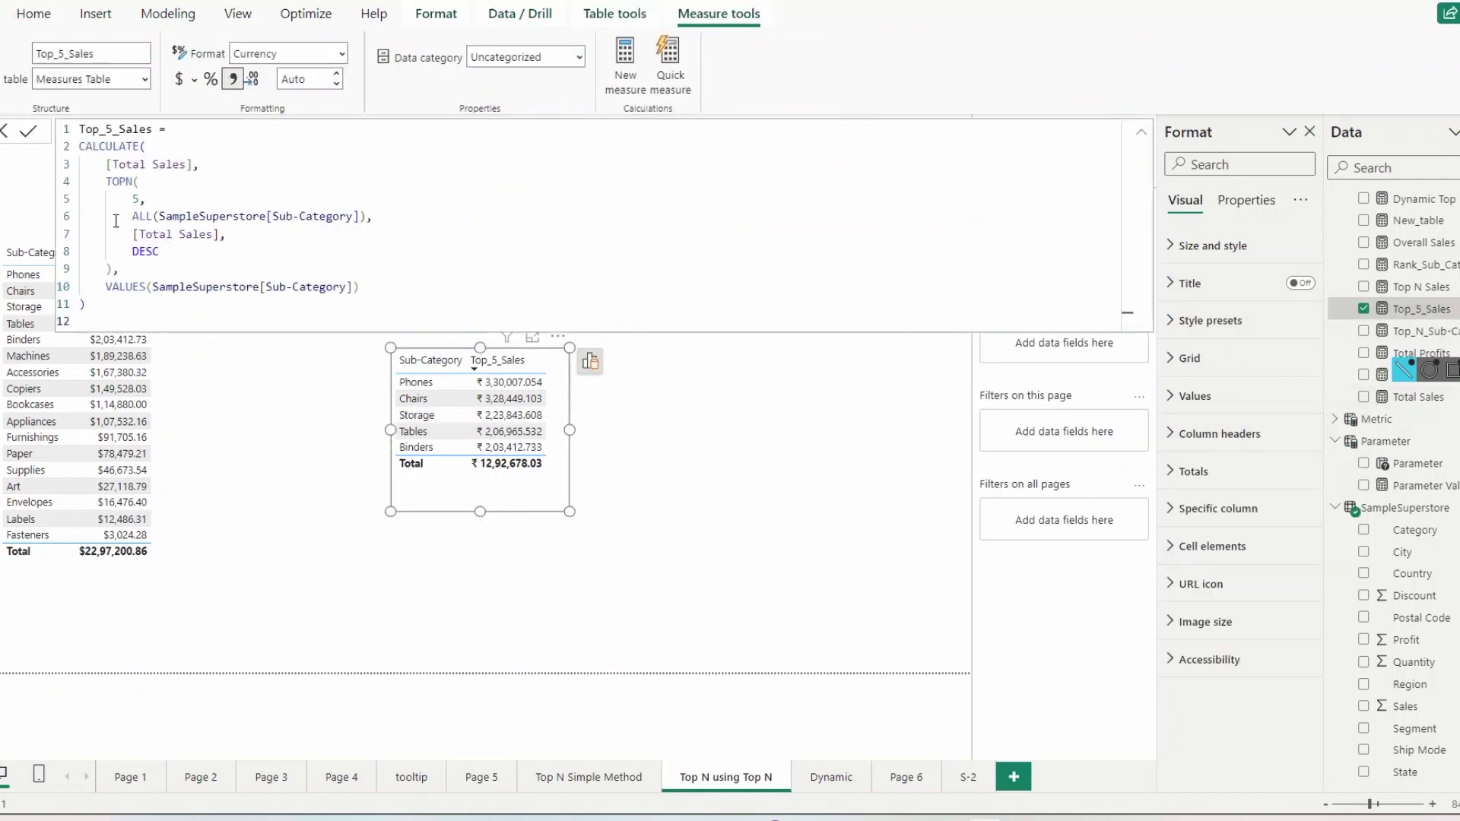
left_click(228, 181)
key("BackSpace")
type("[para")
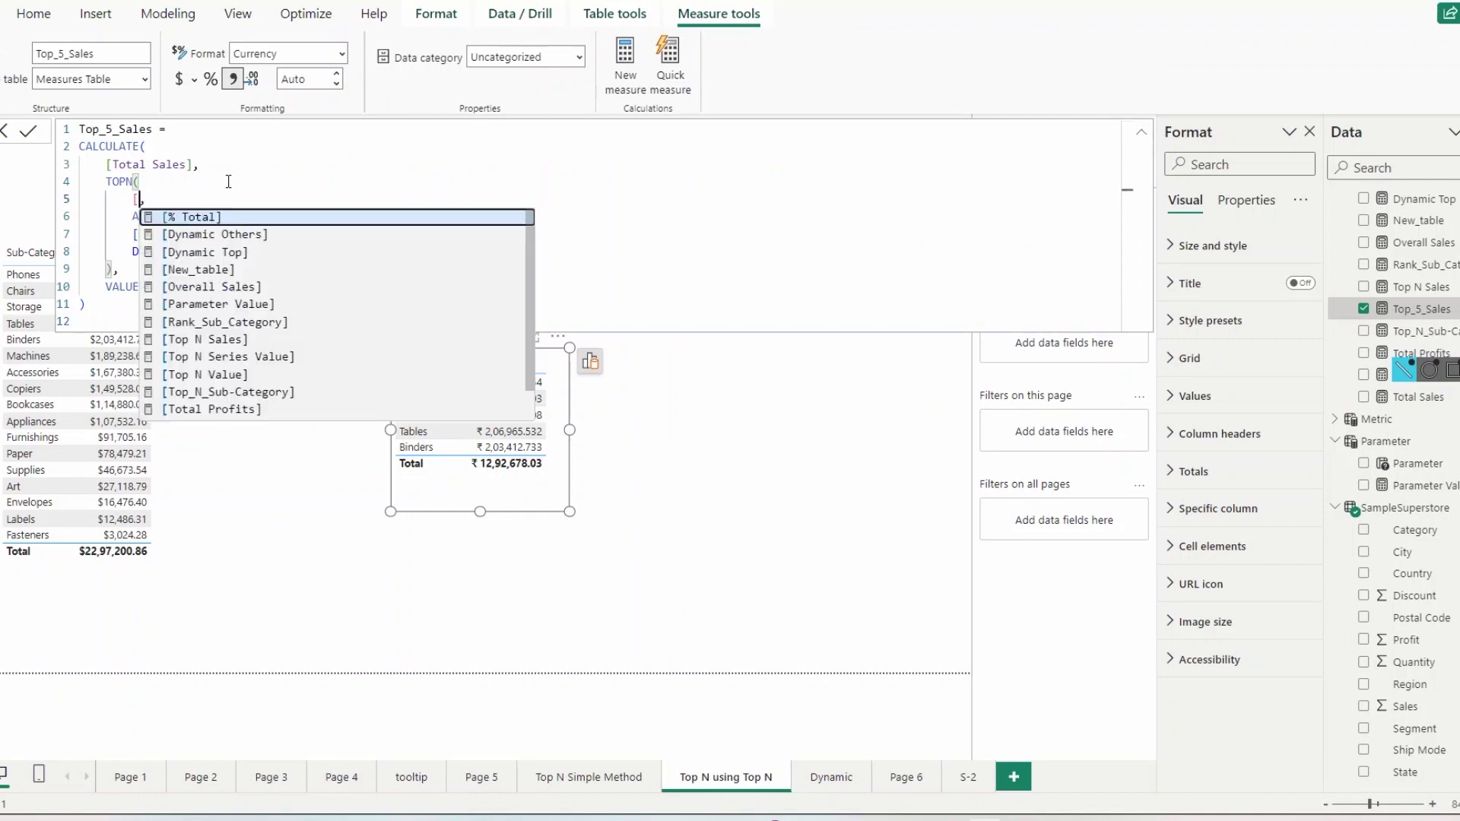
key("Tab")
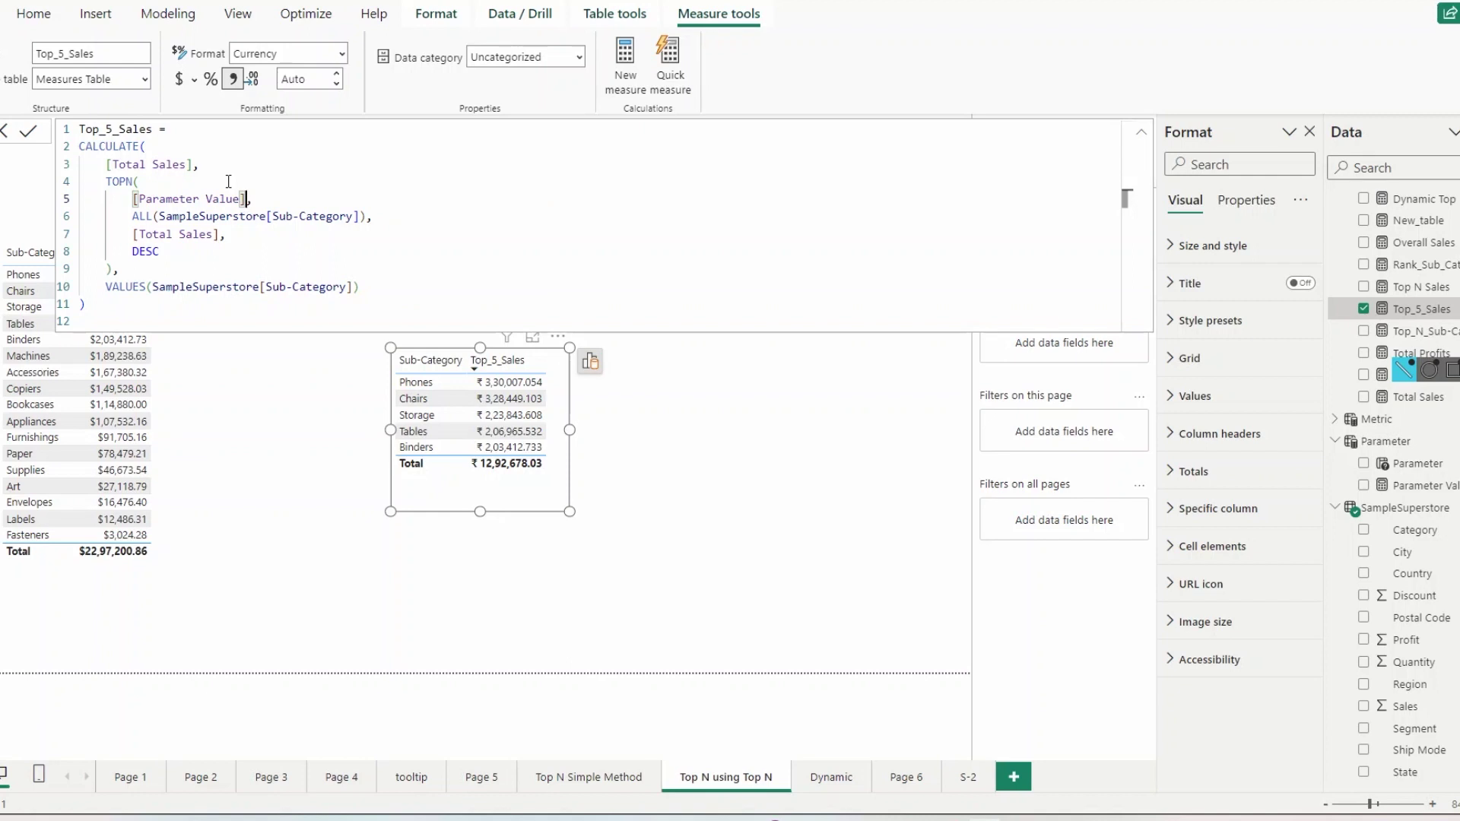
key("Return")
left_click(1146, 137)
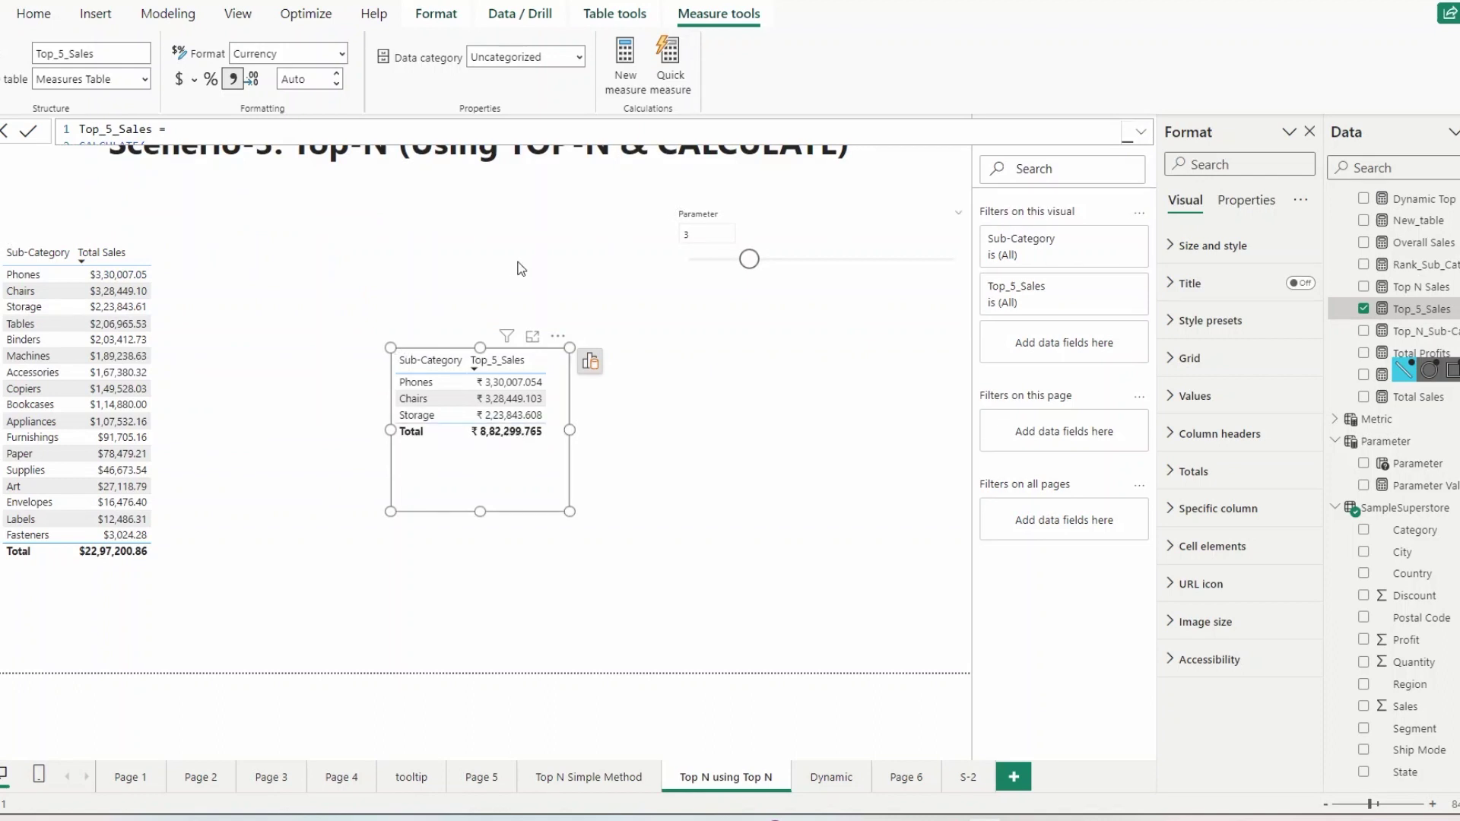
Step: Convert the Top_5_Sales table into a stacked column chart by Sub-Category and enlarge it down to the page's lower edge
left_click(701, 240)
left_click(593, 370)
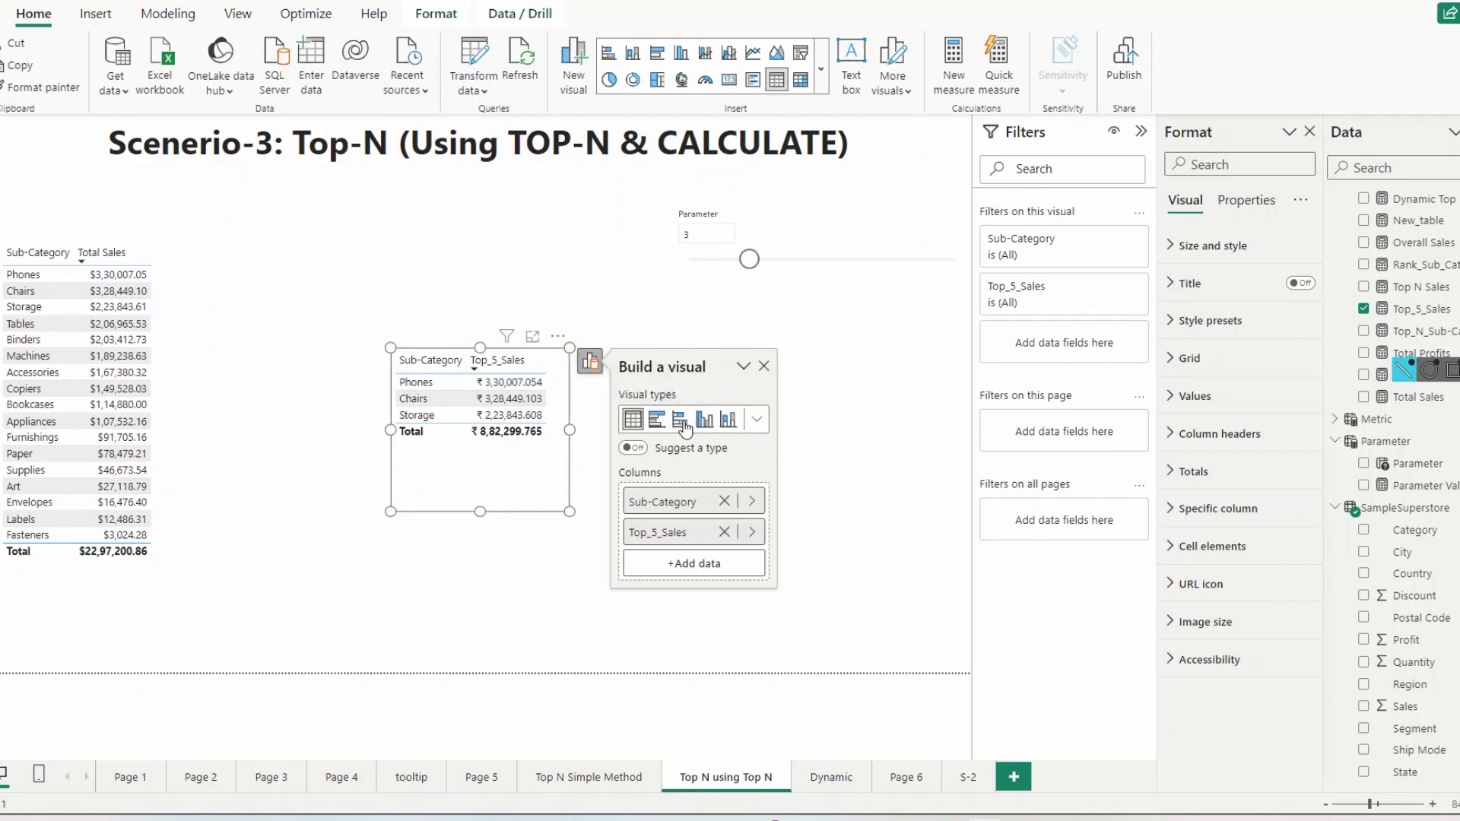
left_click(756, 423)
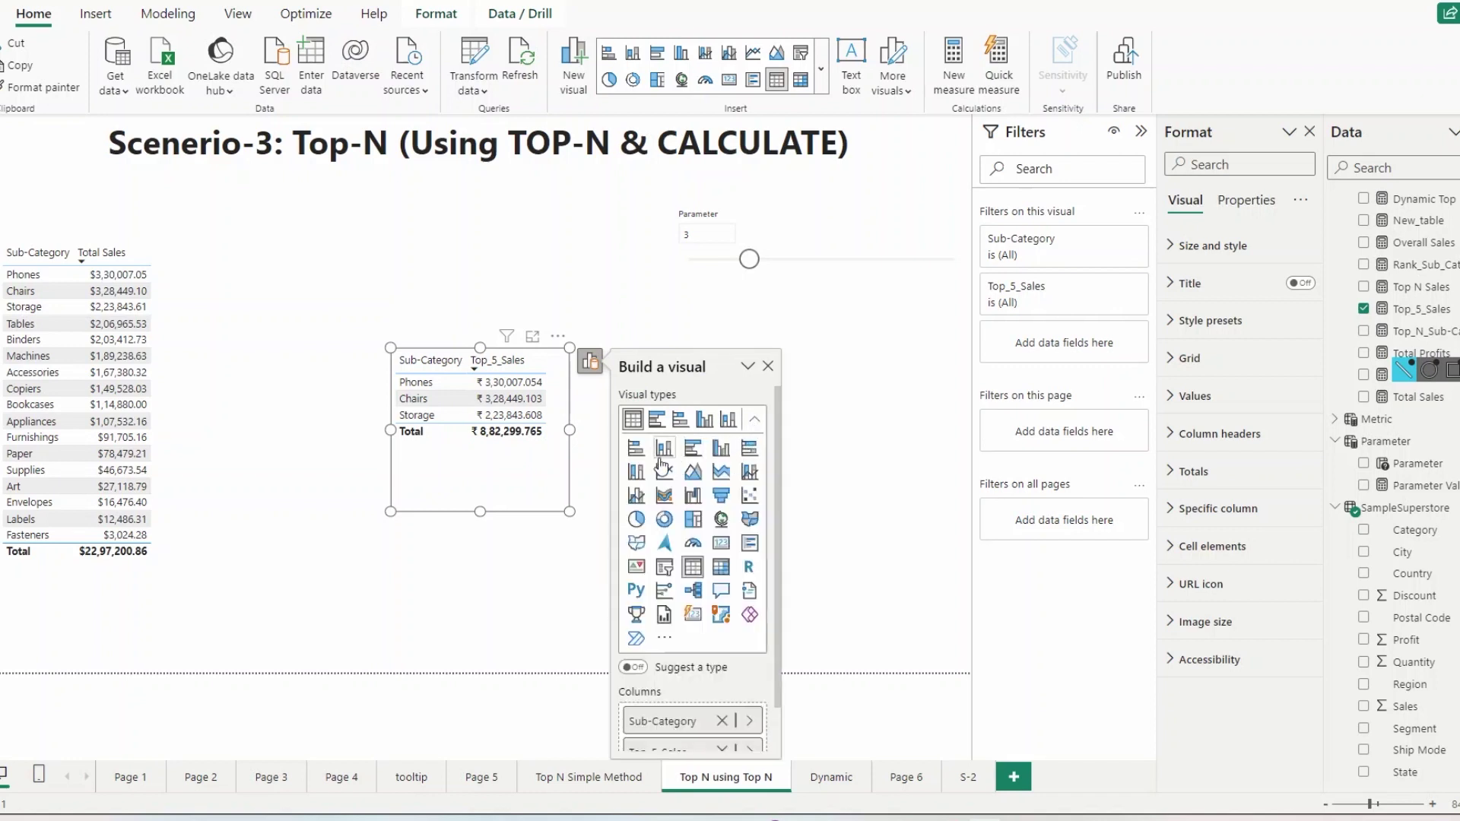
left_click(731, 422)
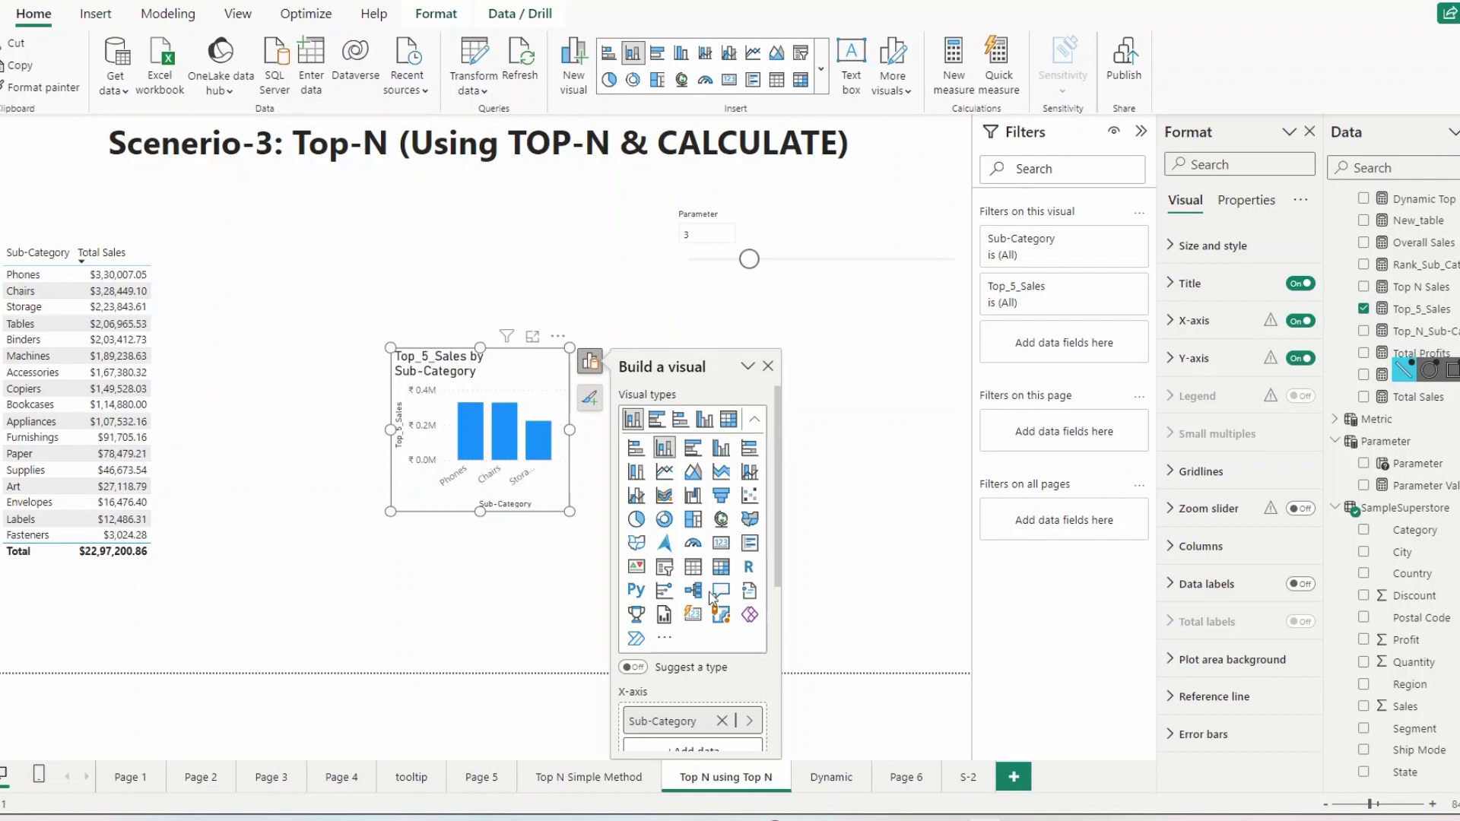
left_click_drag(569, 512, 770, 636)
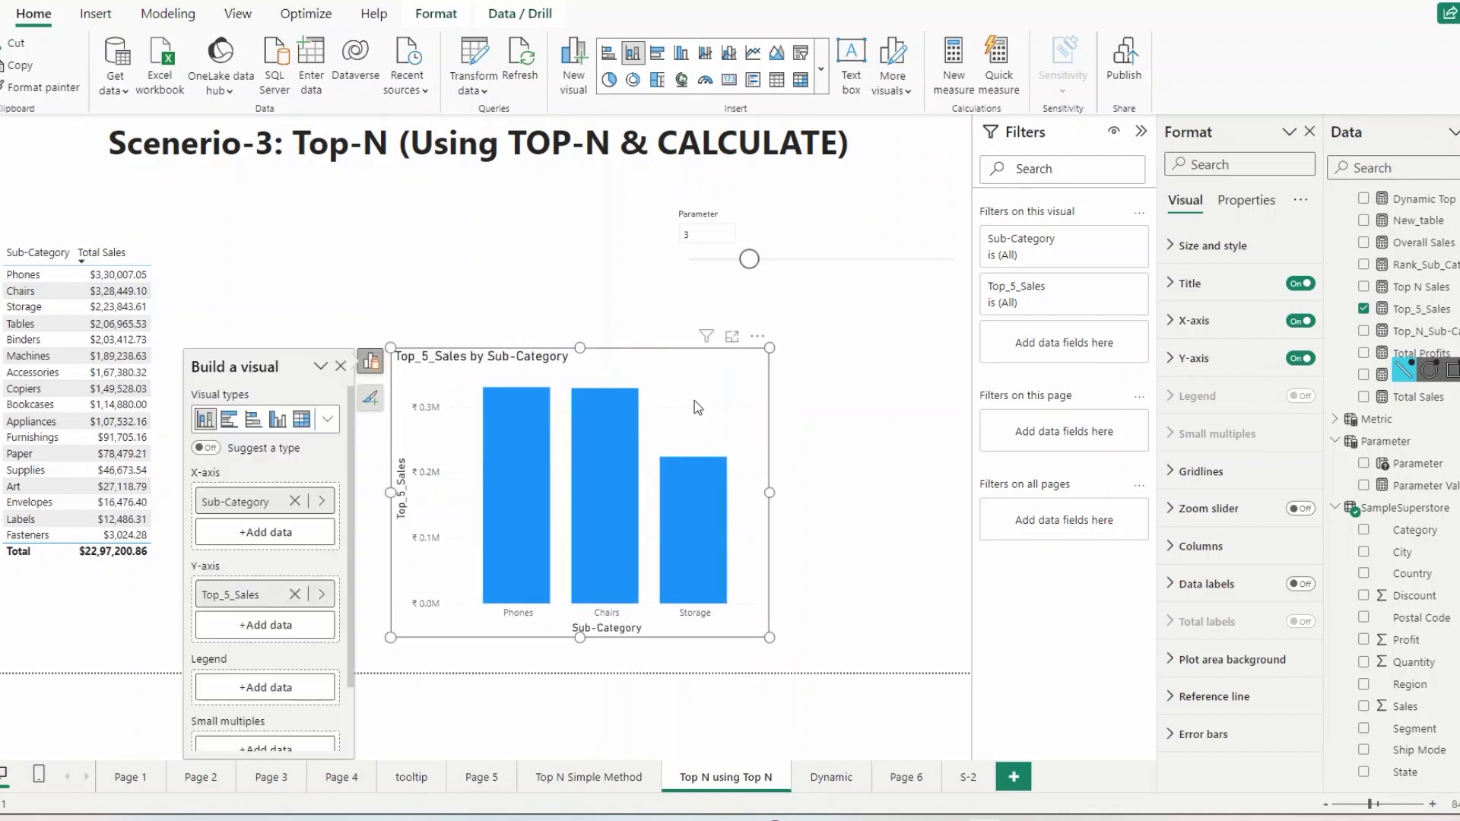
key("Escape")
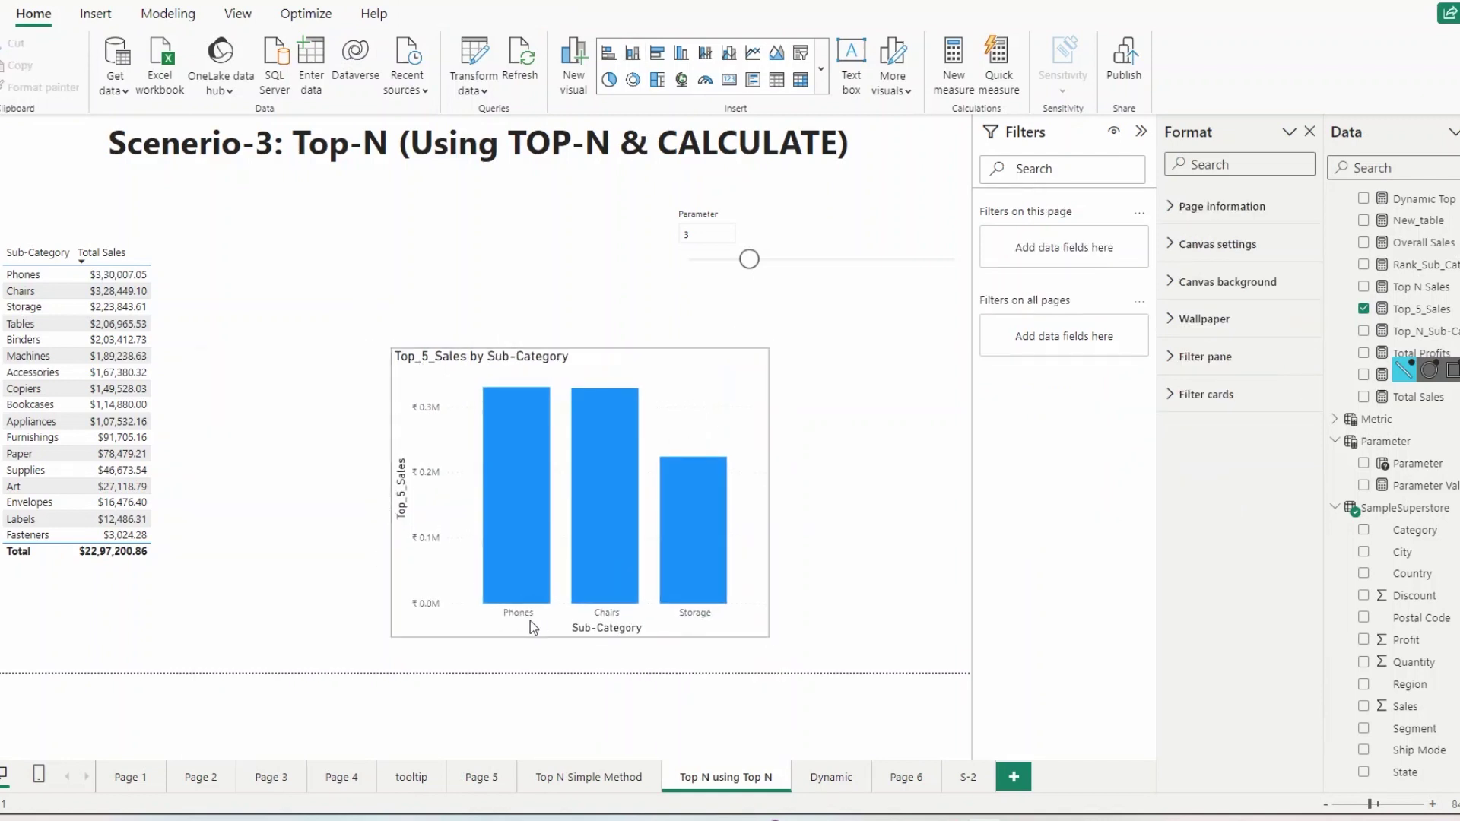
Step: Test the chart with the Parameter slicer at 5 and at 9, leaving it at 9
left_click_drag(749, 263, 806, 265)
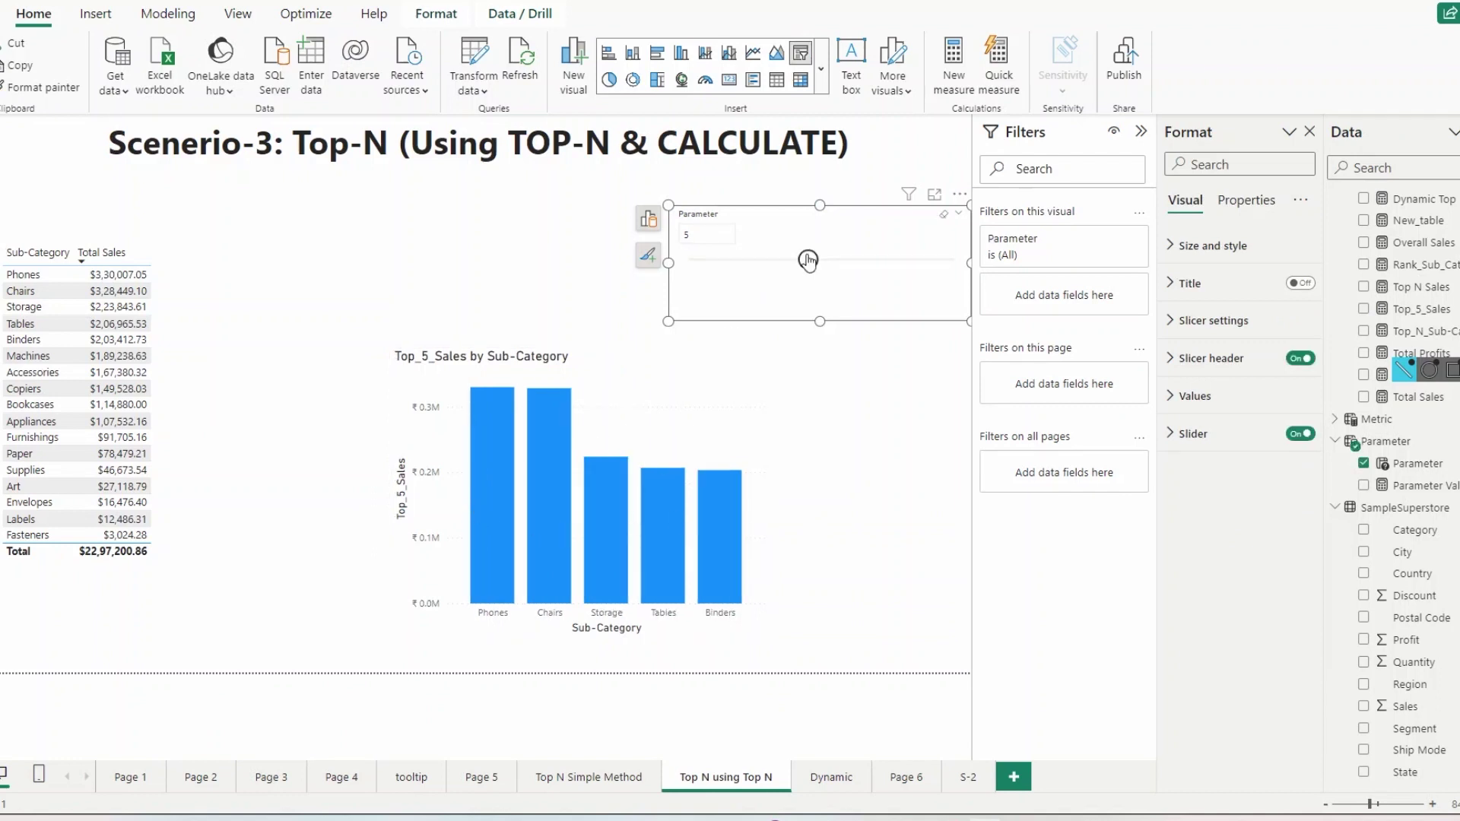
left_click_drag(808, 260, 925, 260)
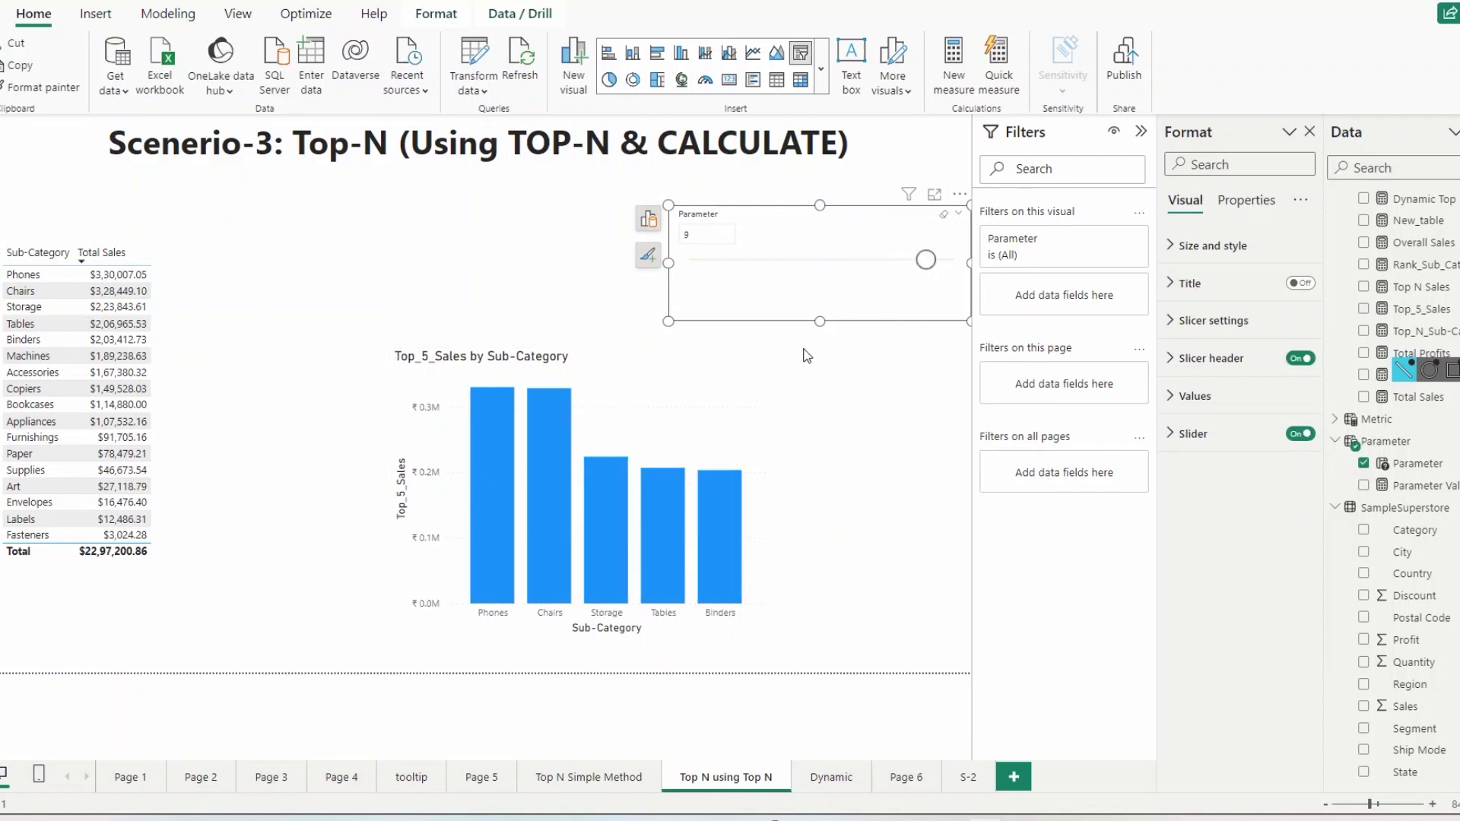